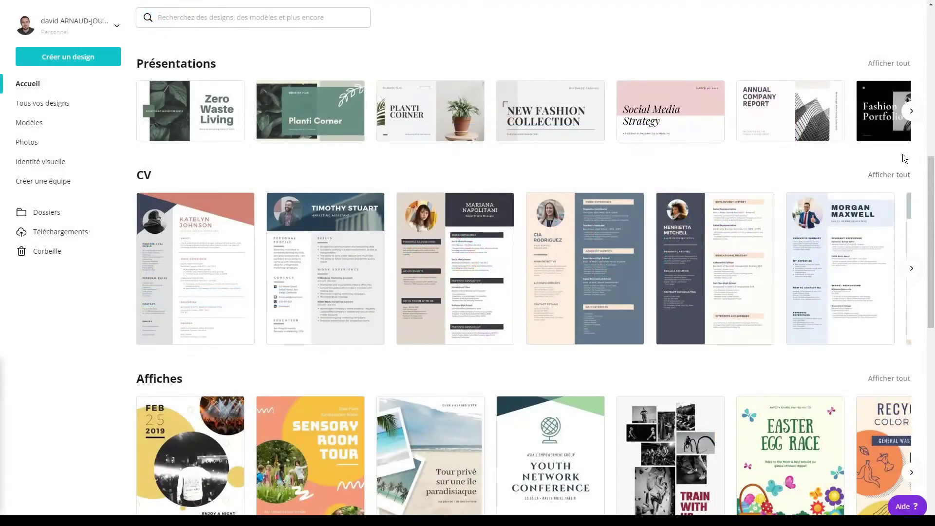
# - Browse the template categories on the home page, from presentations down to A4 documents and social posts
pyautogui.middleClick(910, 153)
pyautogui.scroll(-1, 909, 168)
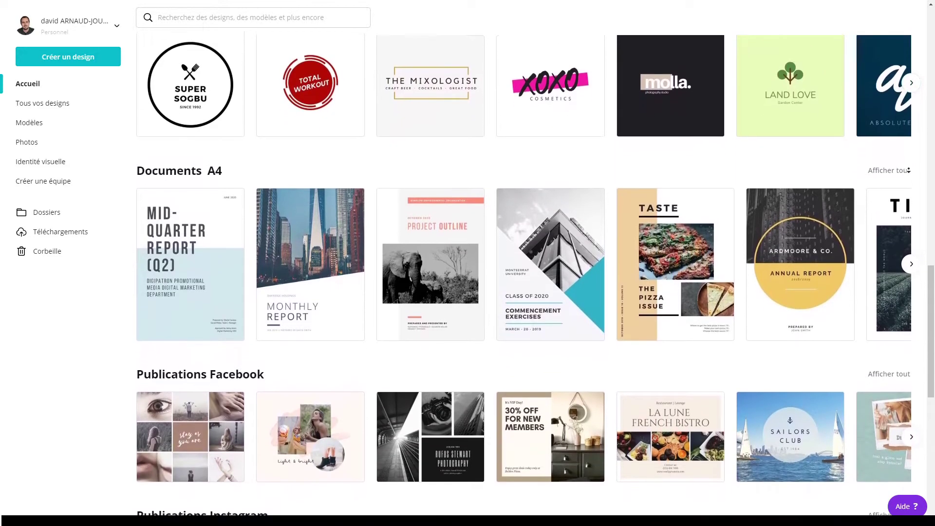
# - Add a circle shape, enlarge it to fill the whole page, and colour it blue
pyautogui.moveTo(60, 292); pyautogui.dragTo(415, 124)
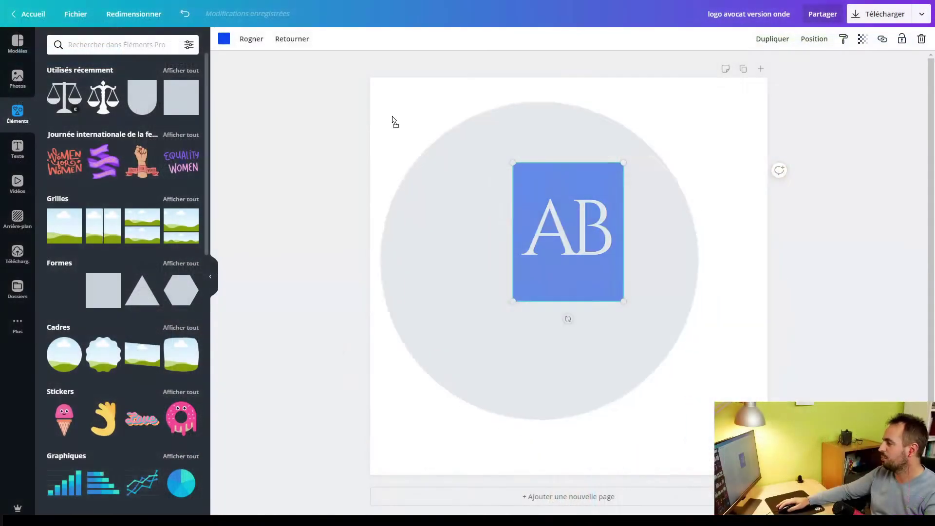
pyautogui.moveTo(403, 102); pyautogui.dragTo(371, 77)
pyautogui.moveTo(723, 422); pyautogui.dragTo(768, 474)
pyautogui.click(224, 39)
pyautogui.click(56, 141)
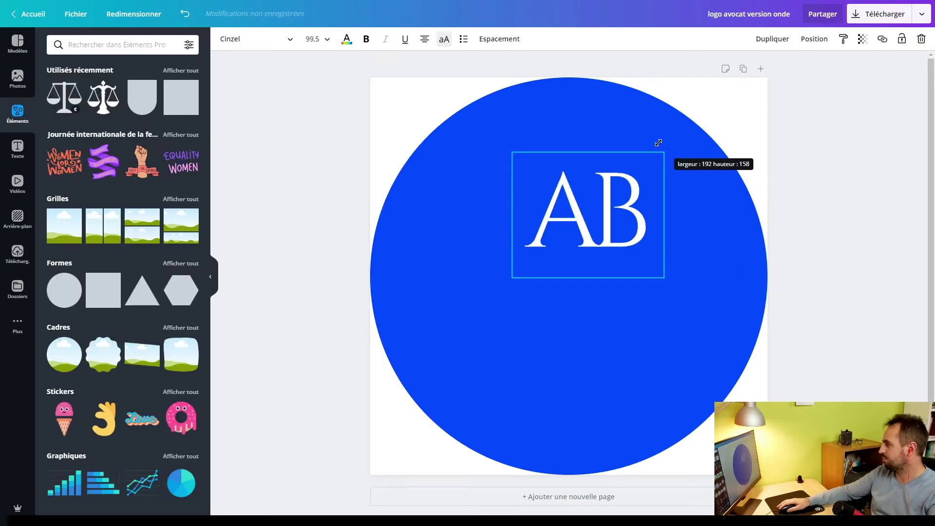
# - Enlarge the white AB text to span most of the blue circle and centre it there
pyautogui.moveTo(658, 148); pyautogui.dragTo(639, 256)
pyautogui.moveTo(691, 175); pyautogui.dragTo(751, 126)
pyautogui.click(838, 205)
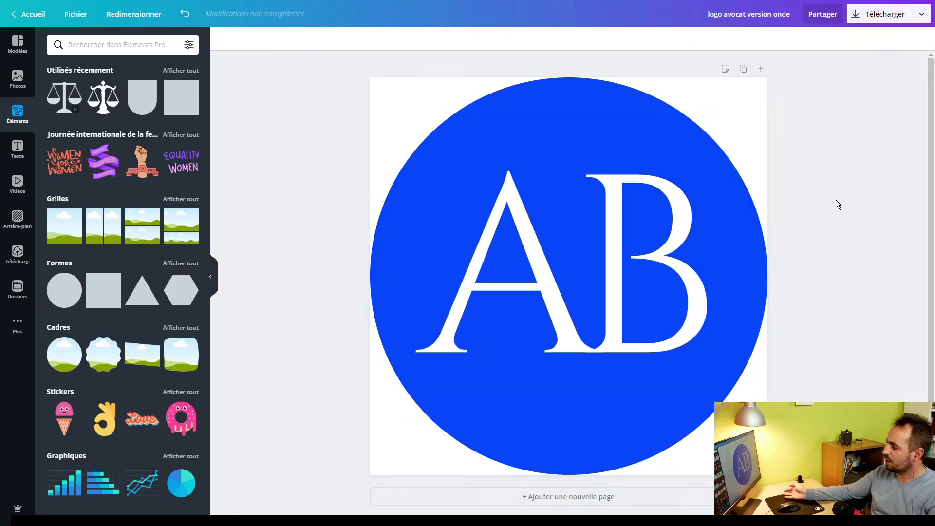
# - Look through the gallery of logo templates for design ideas
pyautogui.scroll(-5, 553, 298)
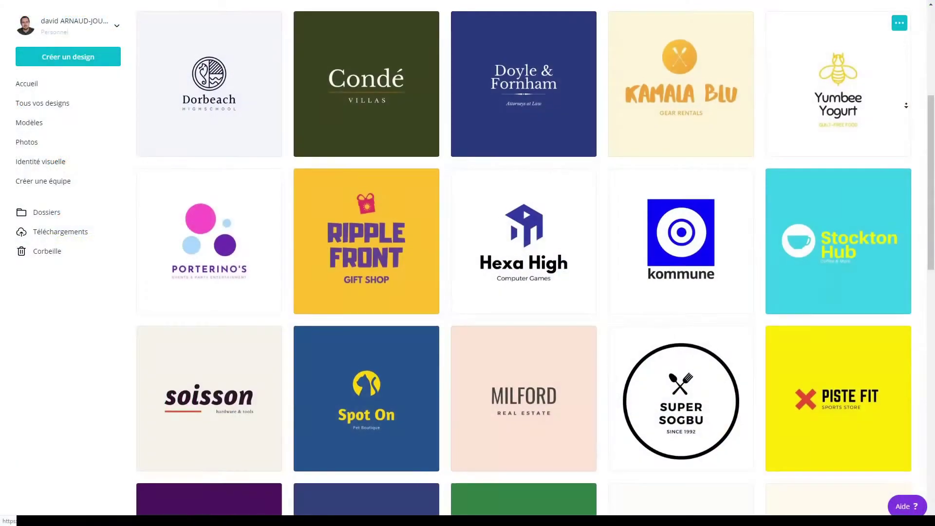
pyautogui.scroll(-2, 907, 105)
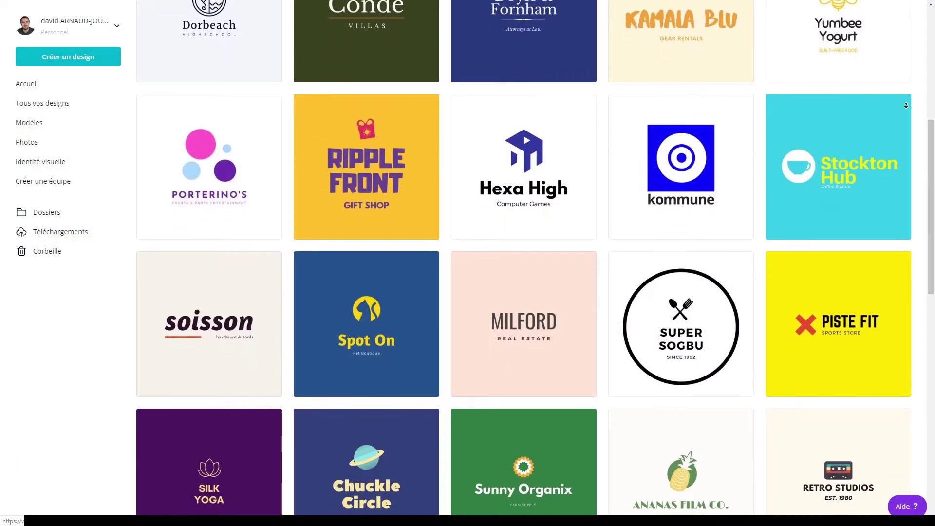
pyautogui.scroll(-2, 907, 105)
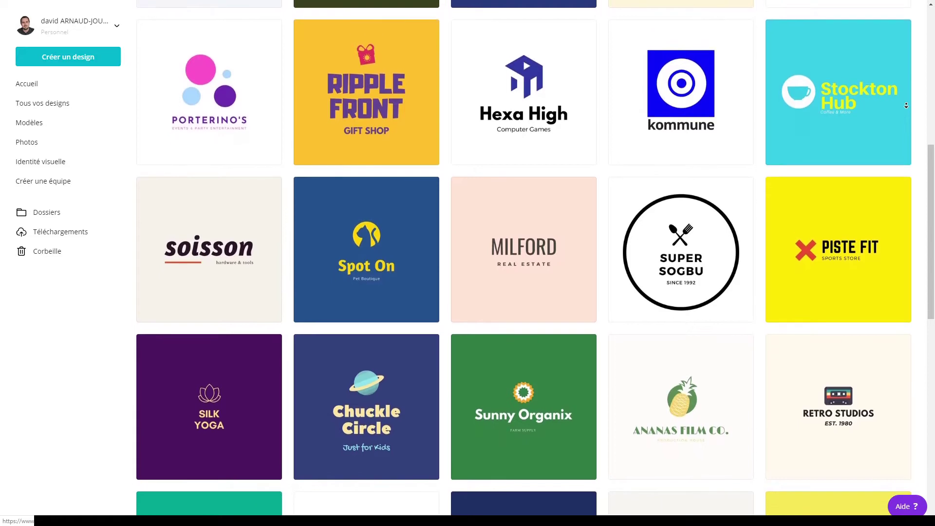
pyautogui.scroll(-2, 906, 105)
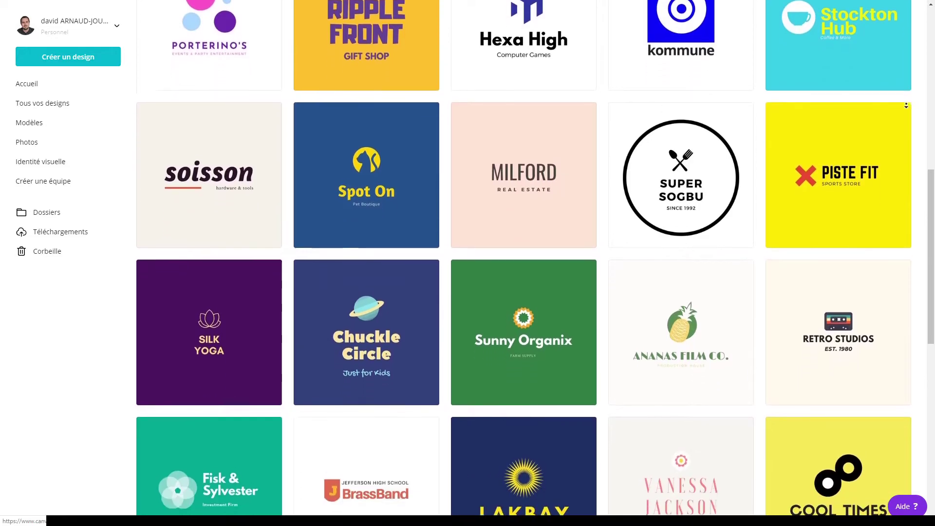
pyautogui.scroll(-2, 906, 105)
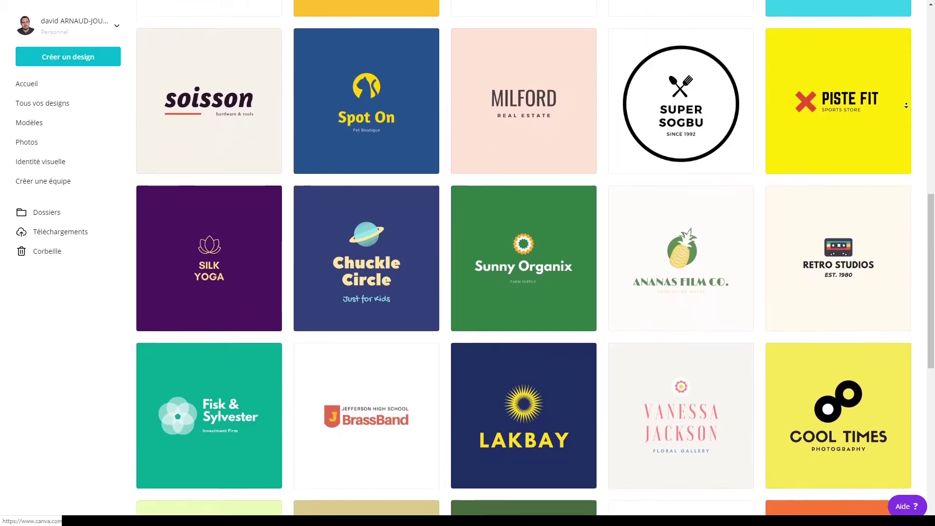
pyautogui.scroll(-2, 907, 105)
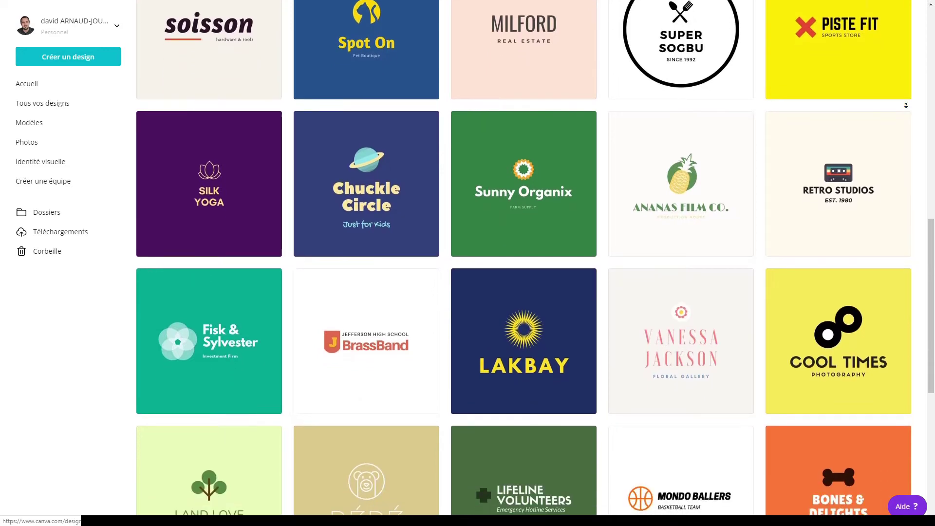
pyautogui.scroll(-2, 907, 105)
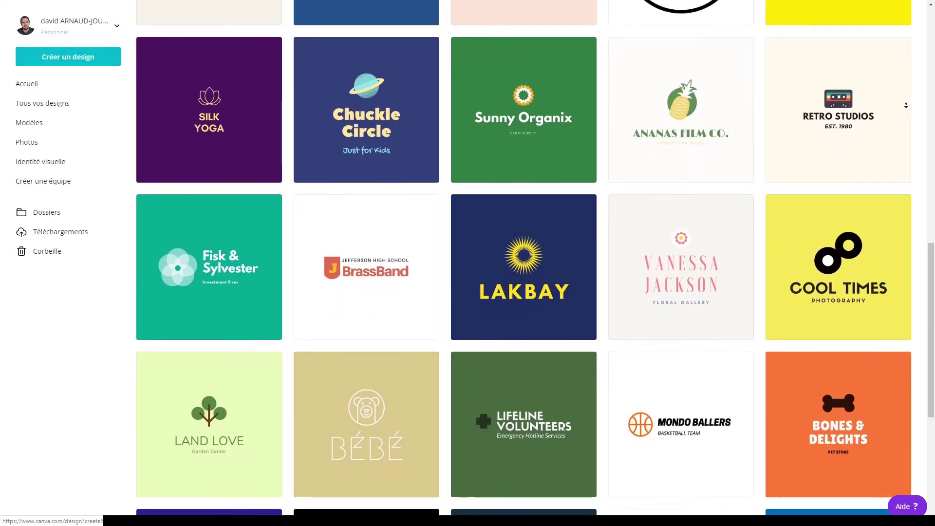
pyautogui.scroll(-1, 907, 105)
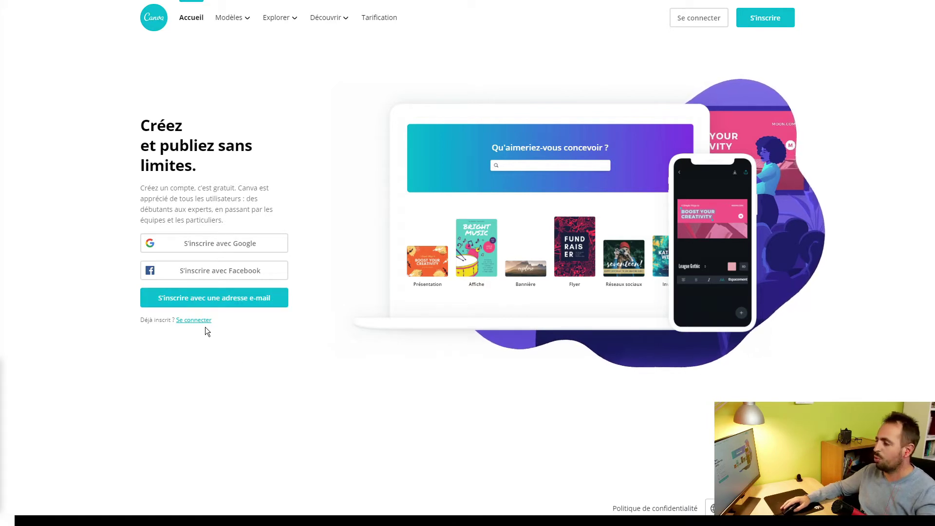
# - Sign in to the existing Canva account with Google
pyautogui.click(194, 321)
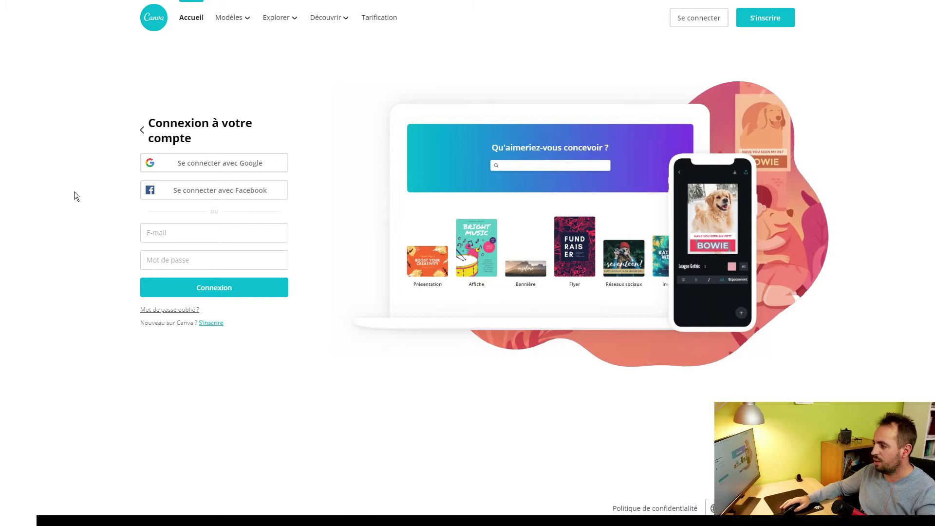
pyautogui.click(195, 165)
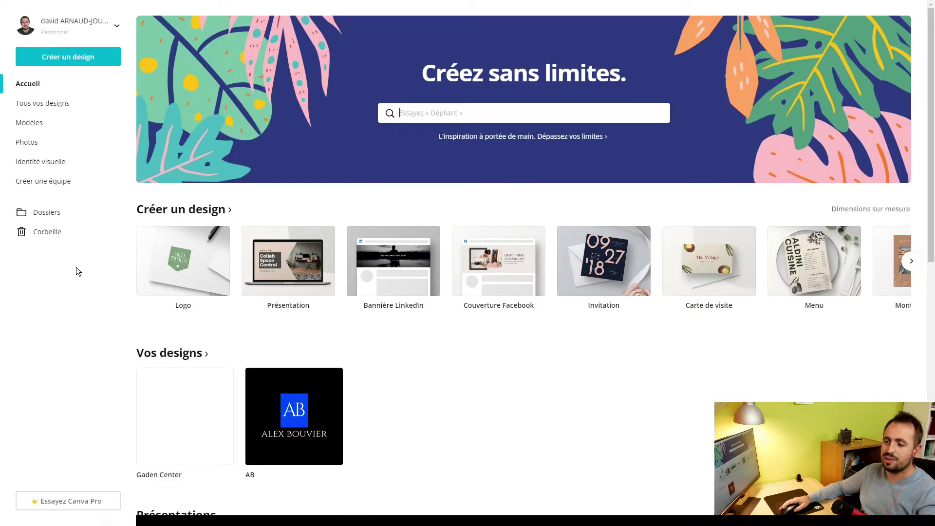
# - Start the free 30-day Canva Pro trial on the monthly plan with PayPal and dismiss the welcome guide
pyautogui.click(75, 507)
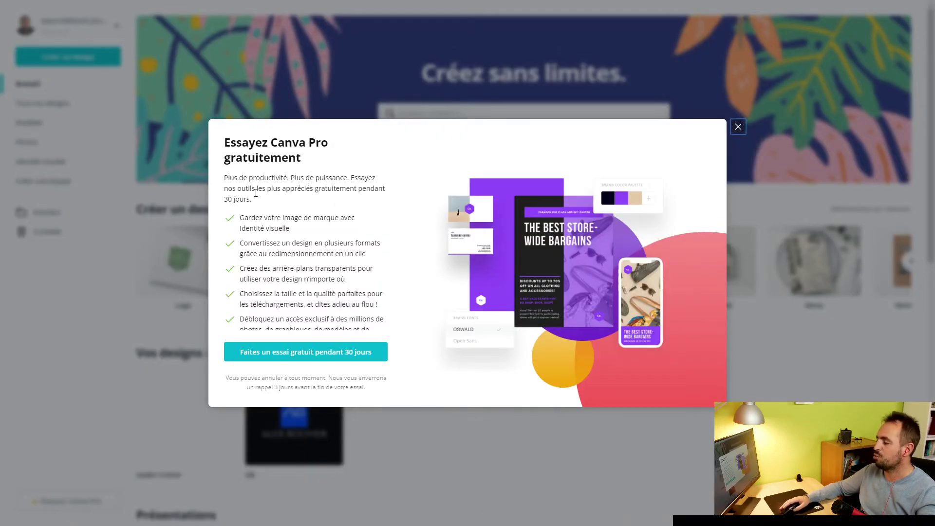
pyautogui.click(280, 352)
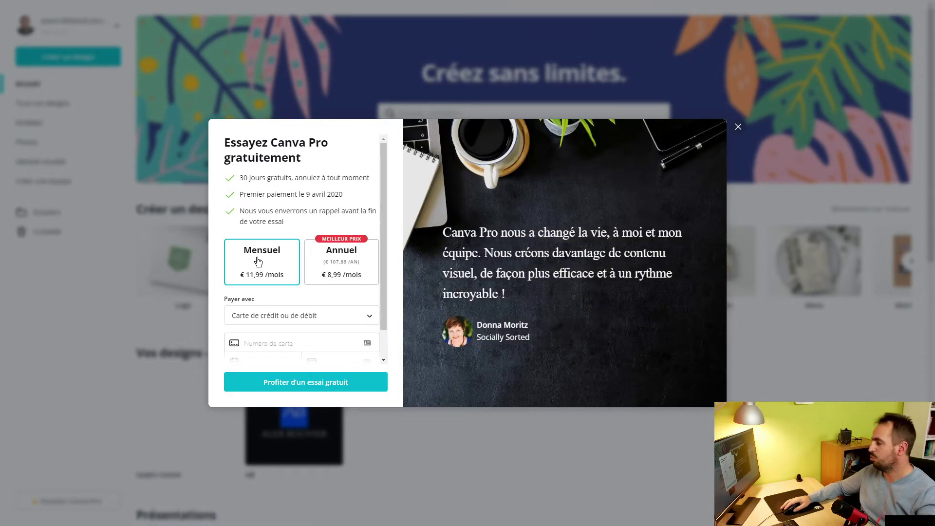
pyautogui.click(328, 314)
pyautogui.click(290, 332)
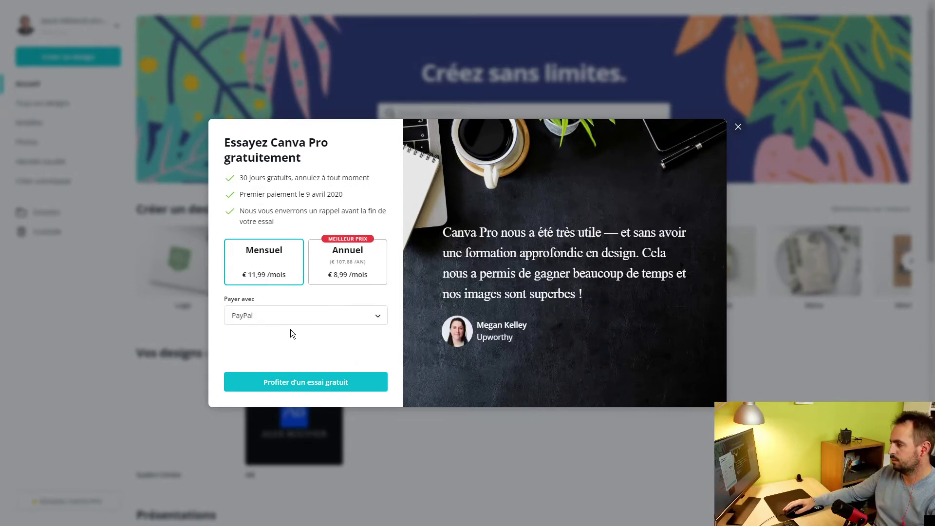
pyautogui.click(300, 381)
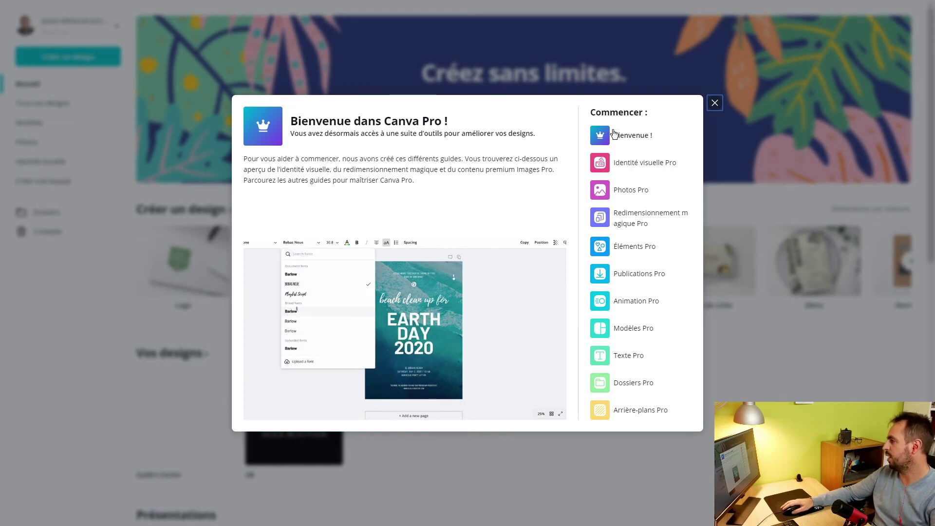
pyautogui.click(714, 103)
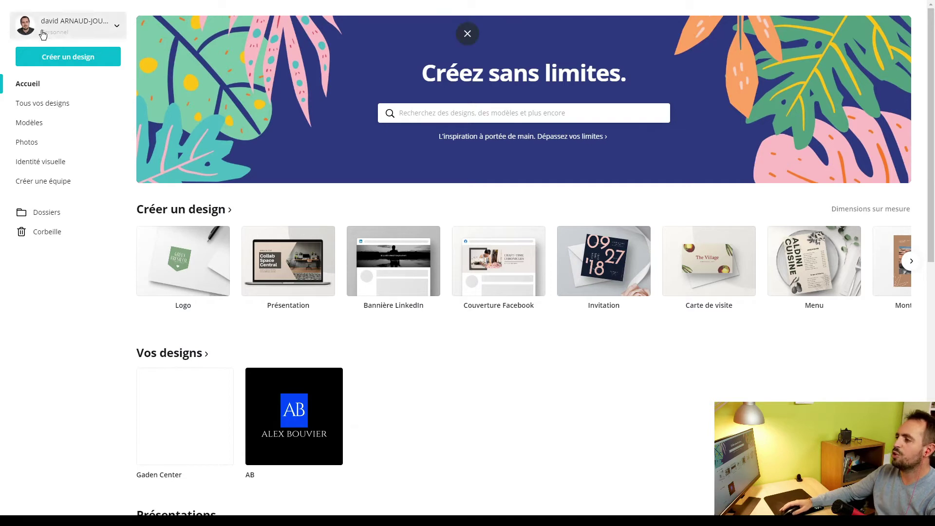
# - Examine the account options, the list of design types that can be created, and the home page search suggestions
pyautogui.click(69, 24)
pyautogui.click(117, 25)
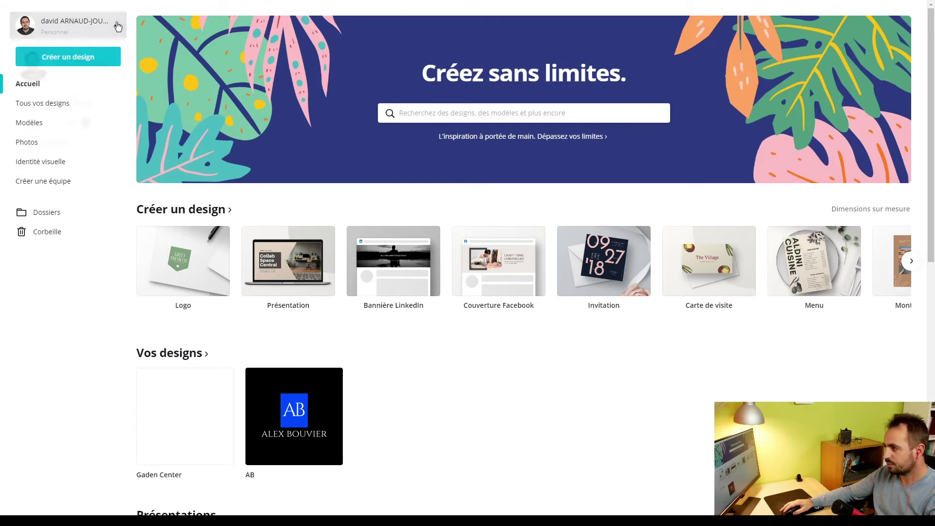
pyautogui.click(85, 58)
pyautogui.scroll(-5, 57, 161)
pyautogui.scroll(5, 58, 171)
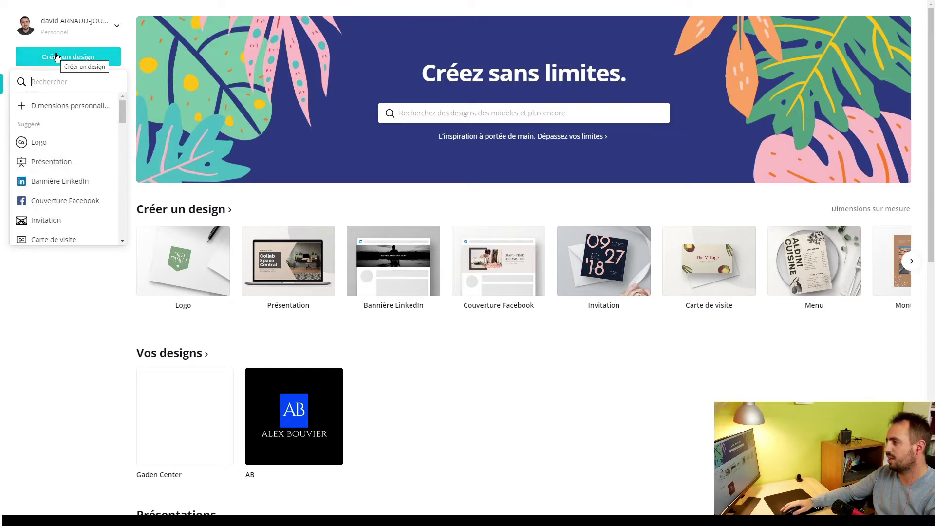
pyautogui.click(467, 113)
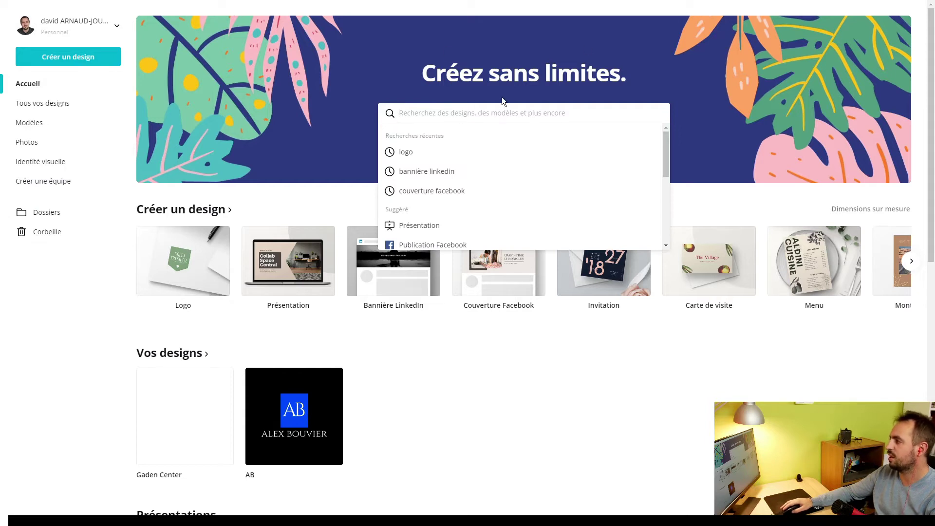
# - Move both existing designs, AB and Gaden Center, to the trash
pyautogui.click(55, 104)
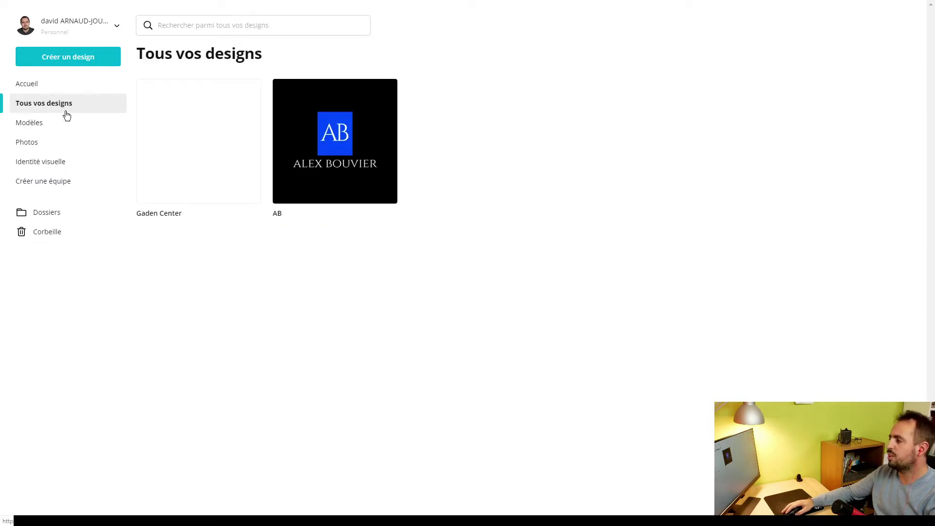
pyautogui.click(386, 91)
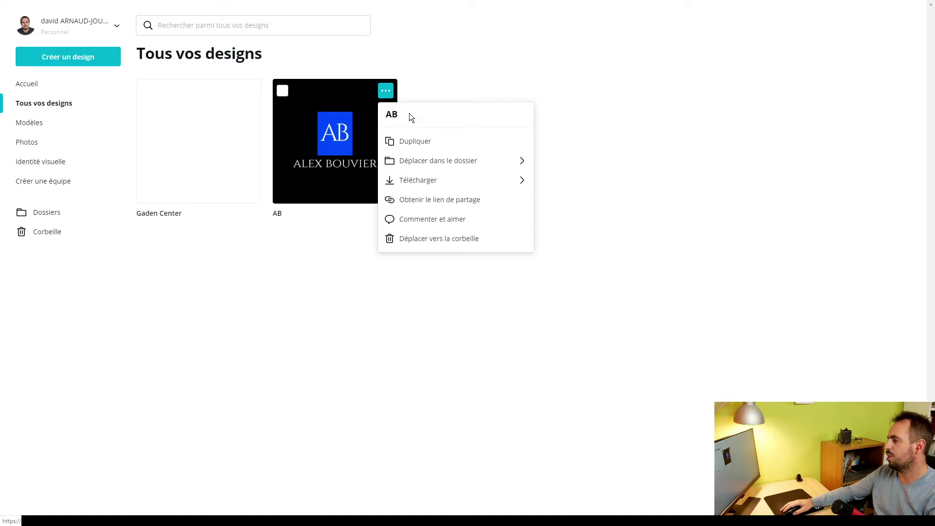
pyautogui.click(449, 239)
pyautogui.click(146, 90)
pyautogui.press('Delete')
# - Browse the available template categories in the template library
pyautogui.click(30, 122)
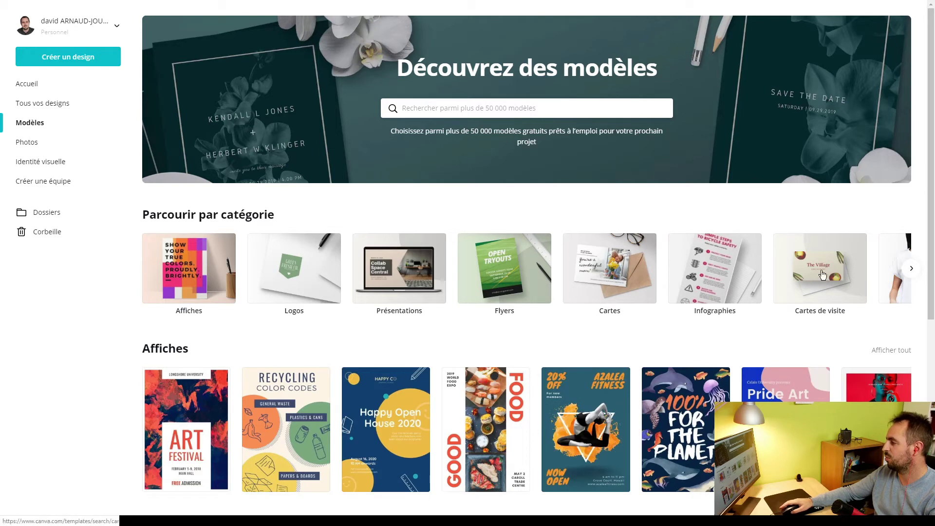
pyautogui.click(913, 271)
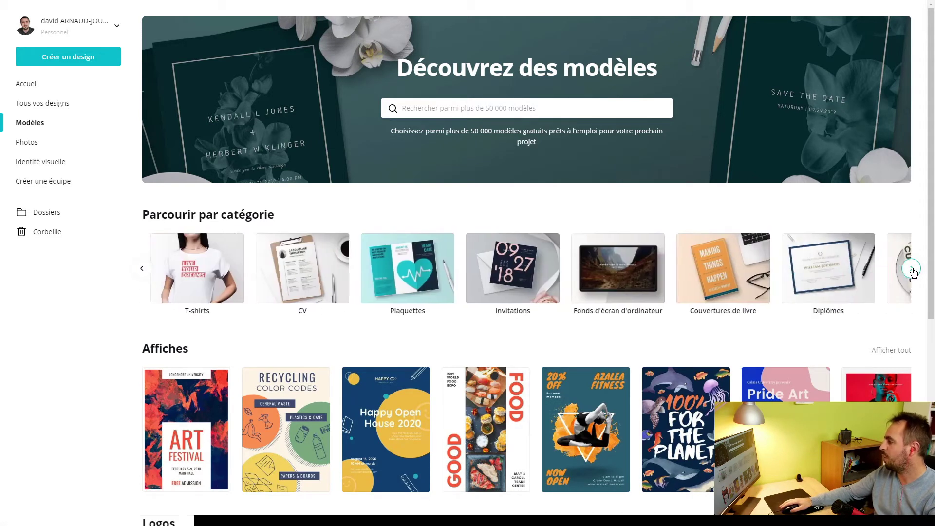
pyautogui.click(912, 269)
pyautogui.click(912, 269)
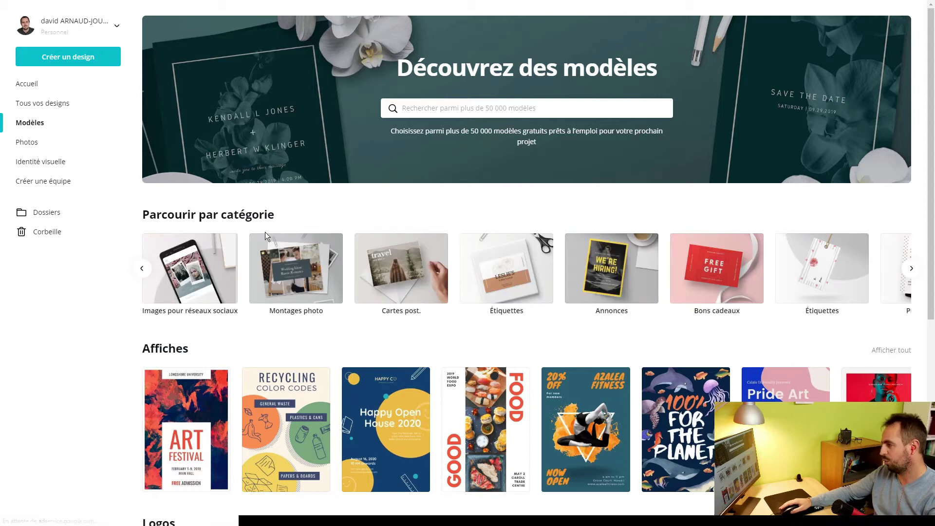
# - Browse the featured photos in the photo library
pyautogui.click(21, 145)
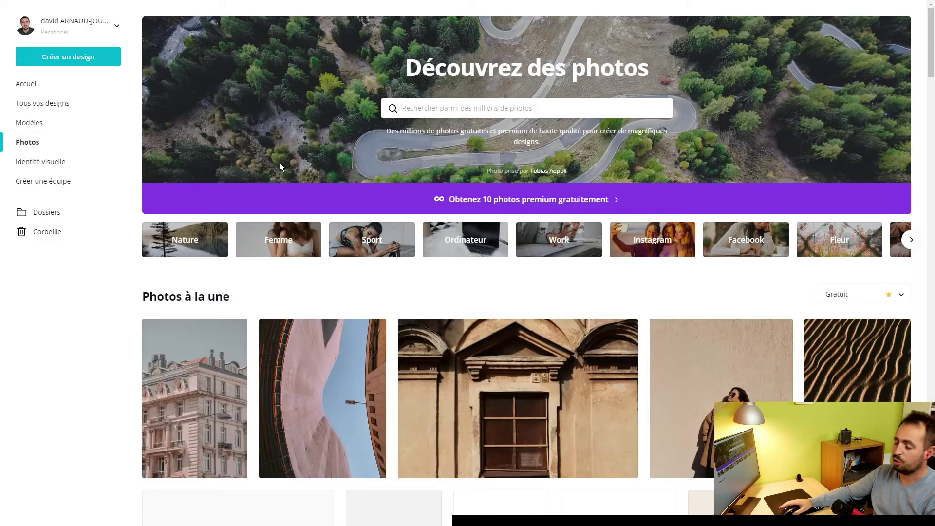
pyautogui.scroll(-8, 326, 277)
pyautogui.scroll(8, 327, 277)
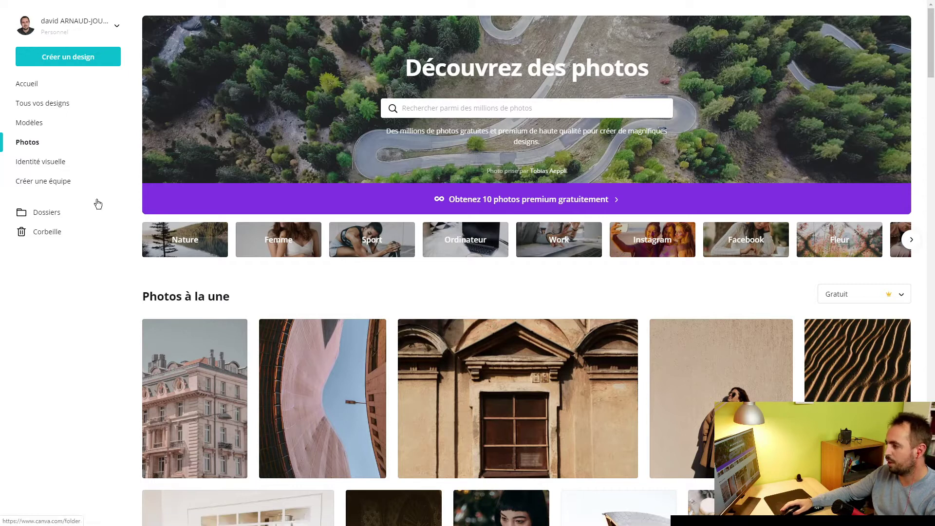
# - View the brand identity settings and the page for inviting team members
pyautogui.click(52, 162)
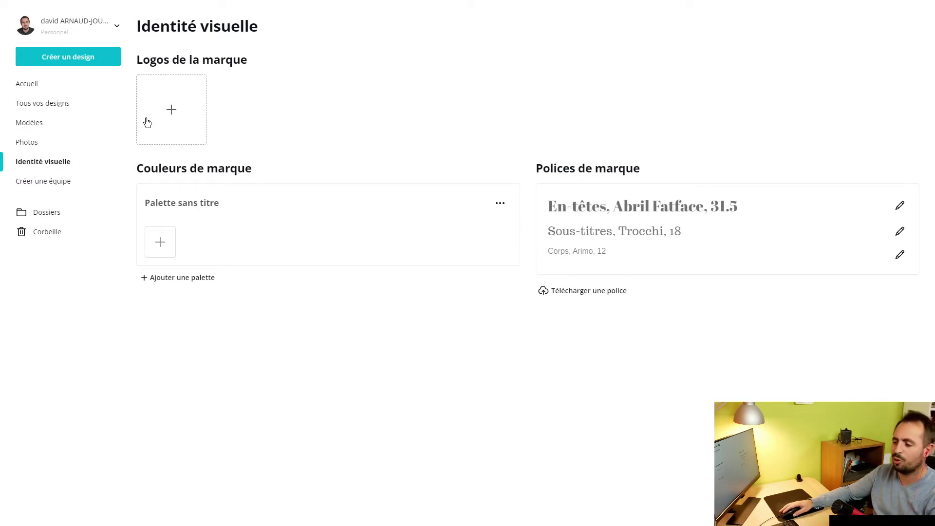
pyautogui.click(38, 185)
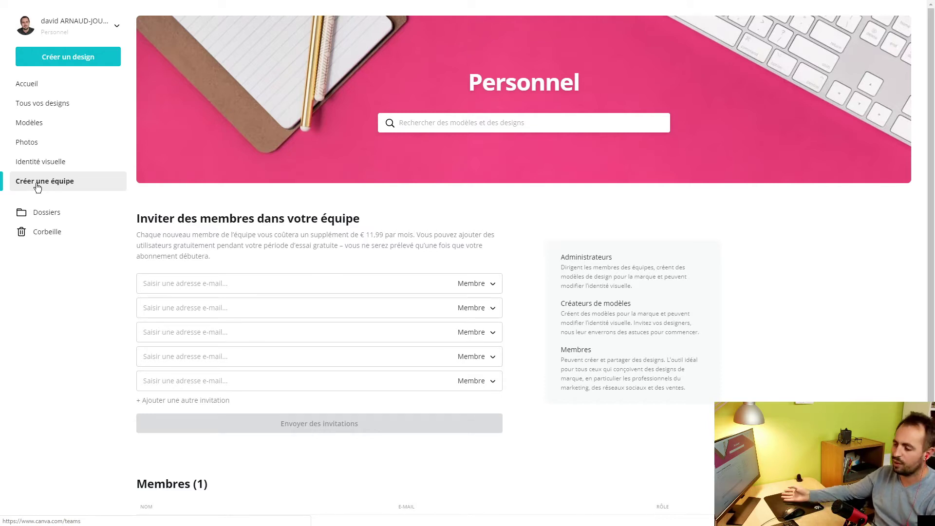
pyautogui.scroll(-1, 274, 303)
pyautogui.scroll(1, 274, 303)
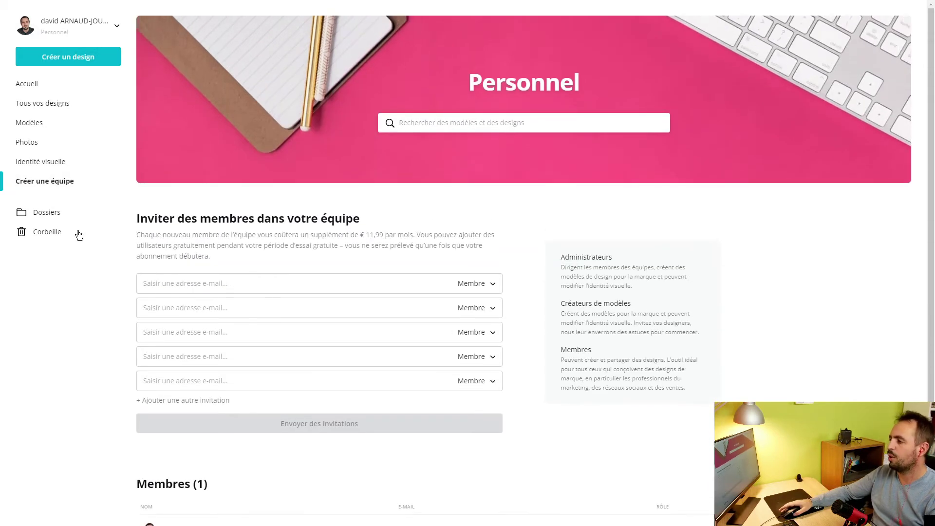
# - From the home page, search for "logo", browse the logo templates and start a blank logo design
pyautogui.click(28, 84)
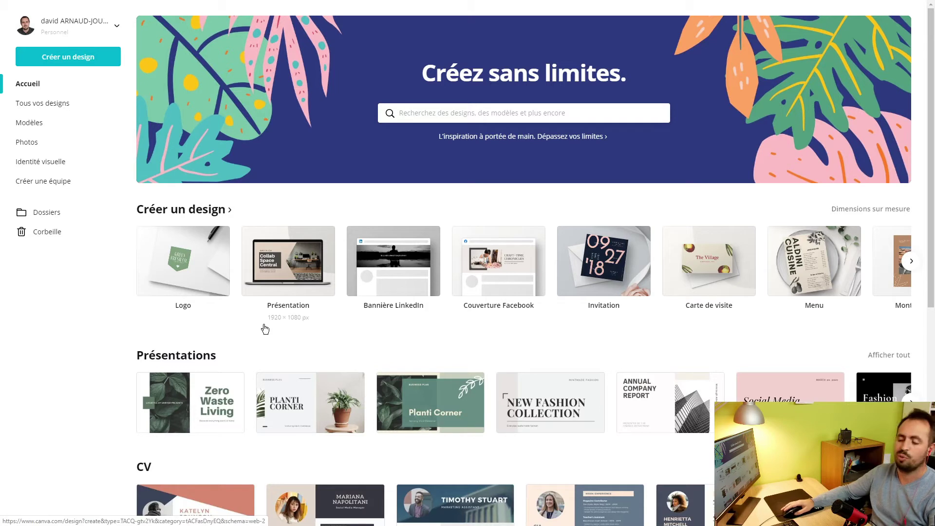
pyautogui.click(424, 115)
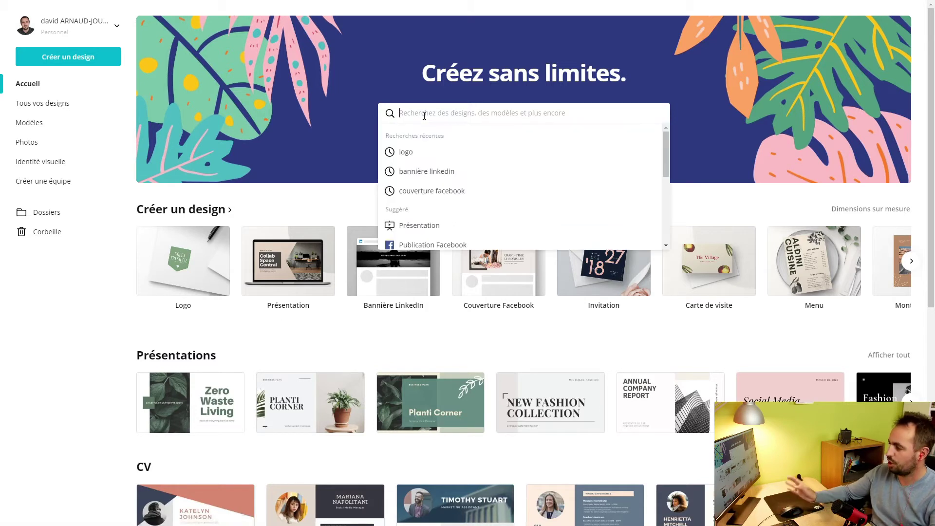
pyautogui.write('logo')
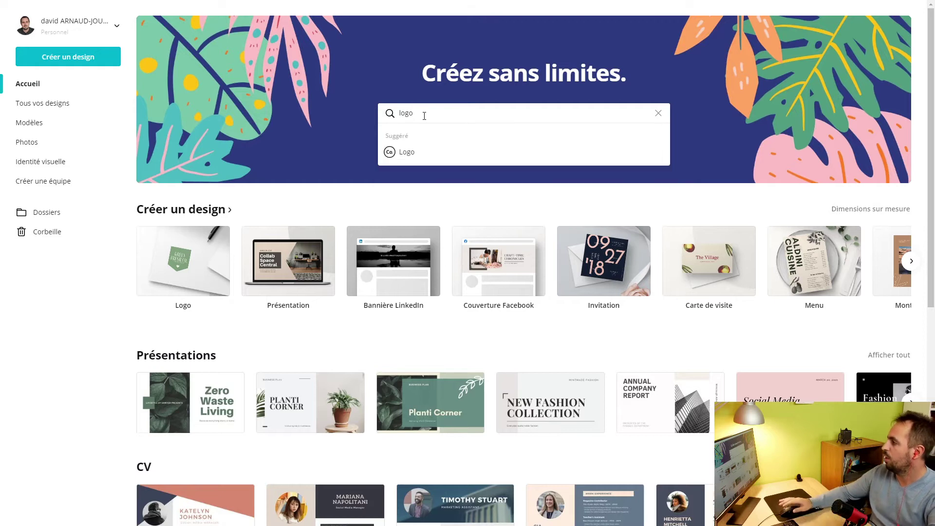
pyautogui.click(412, 153)
pyautogui.scroll(-5, 413, 161)
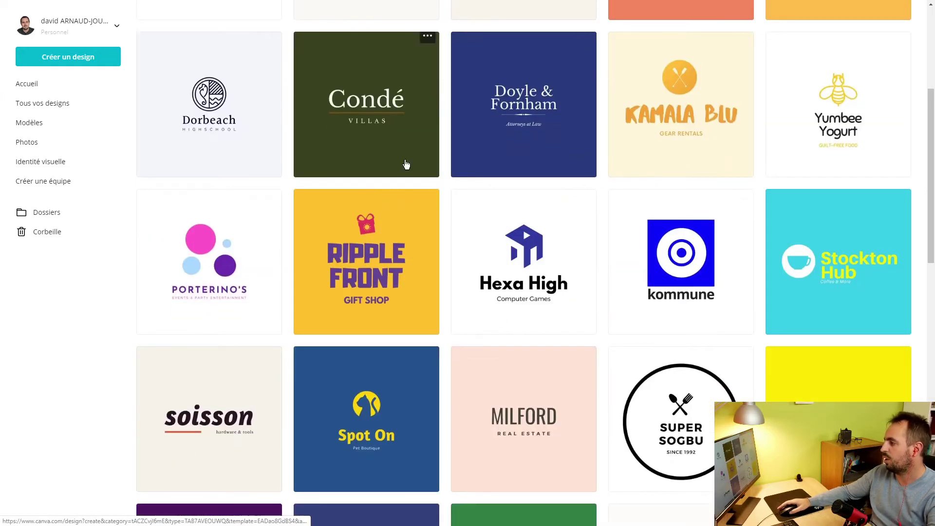
pyautogui.scroll(-10, 243, 305)
pyautogui.scroll(15, 267, 305)
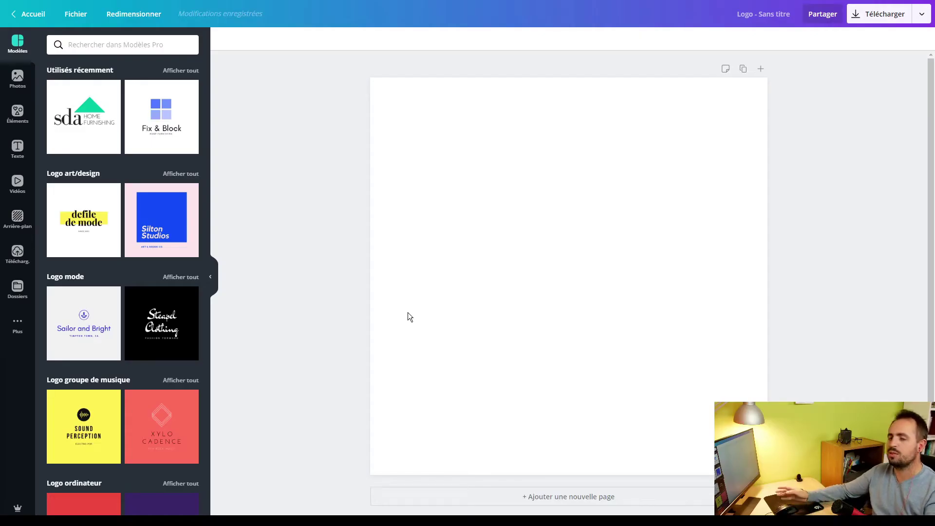
# - Examine the design's file options, resize options and publishing options
pyautogui.click(80, 16)
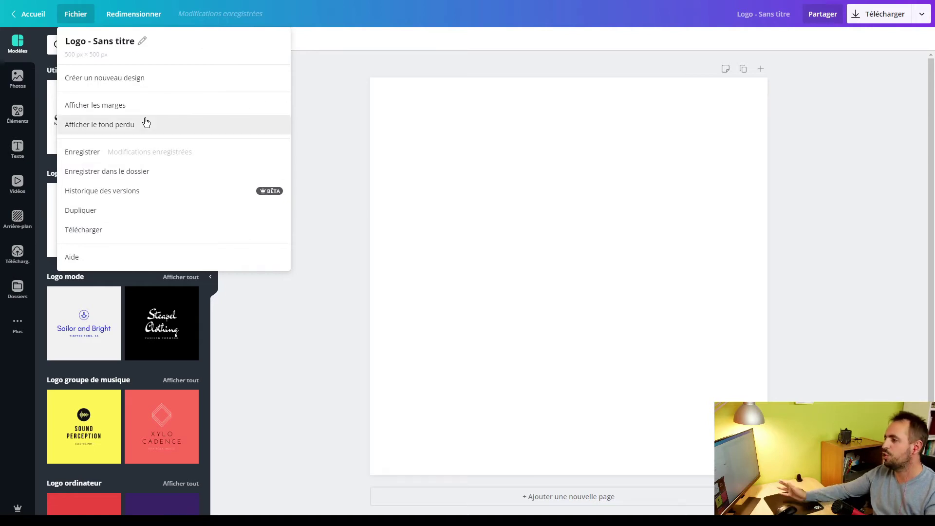
pyautogui.click(123, 13)
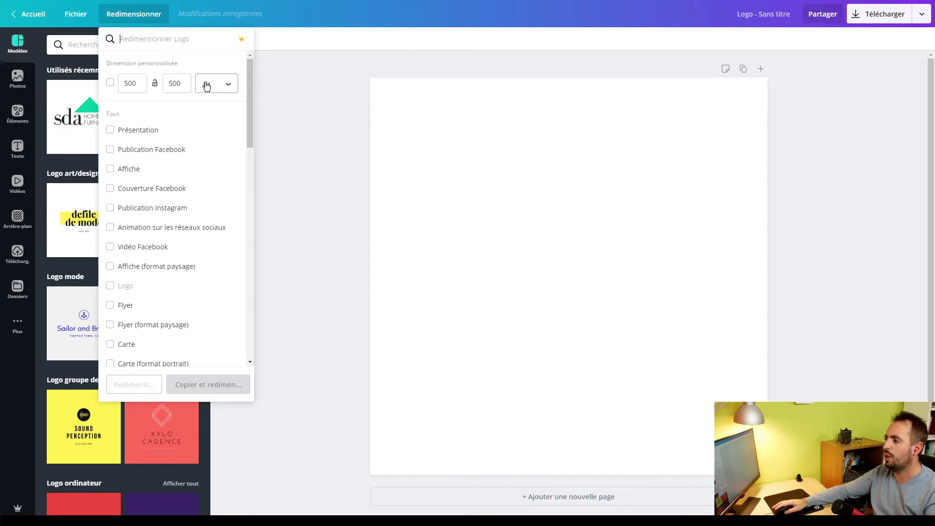
pyautogui.click(516, 215)
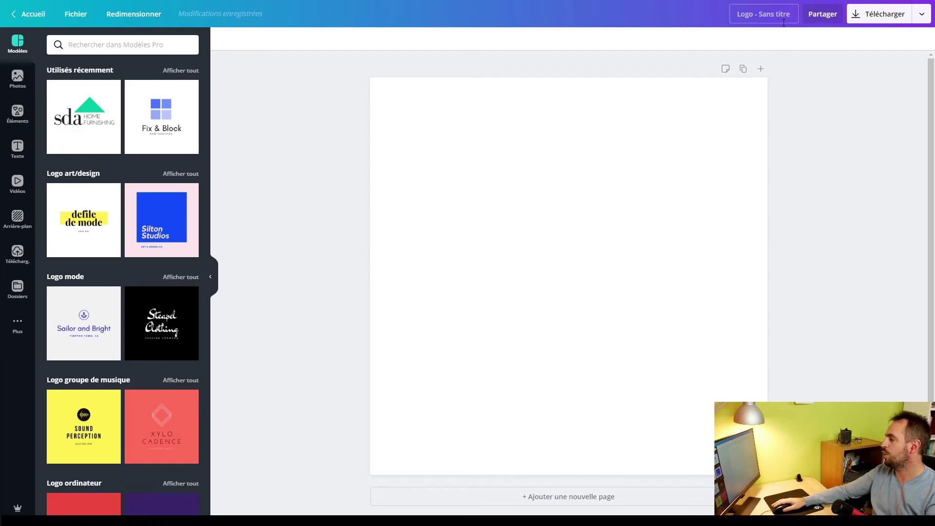
pyautogui.click(887, 16)
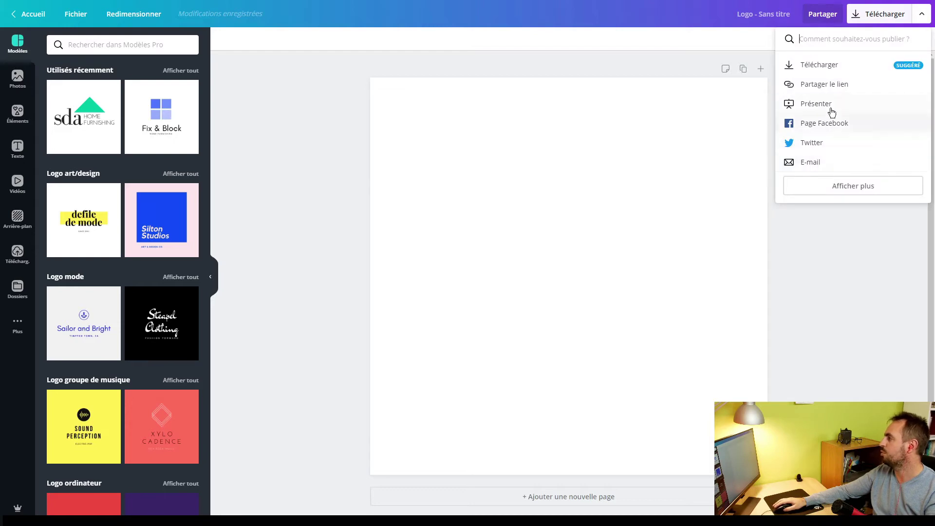
# - Rename the design as "Logo avocat"
pyautogui.click(745, 15)
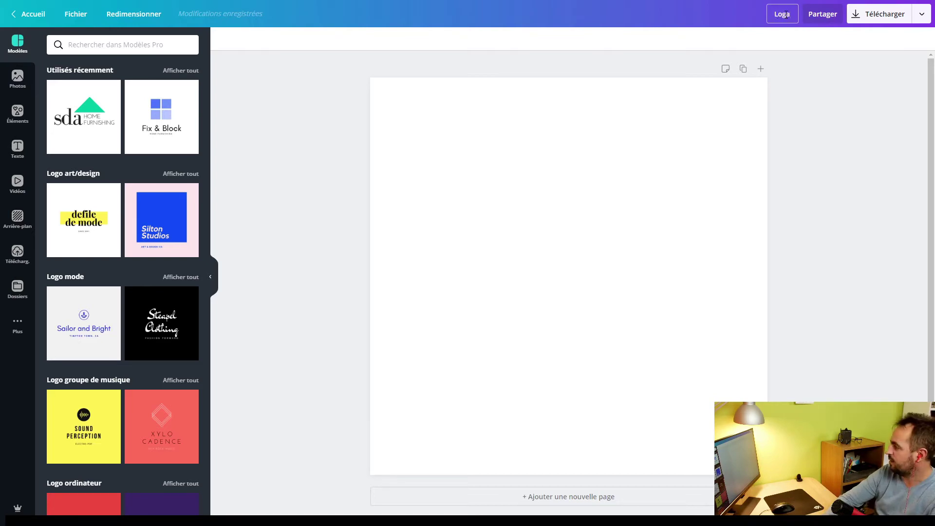
pyautogui.write('Logo av')
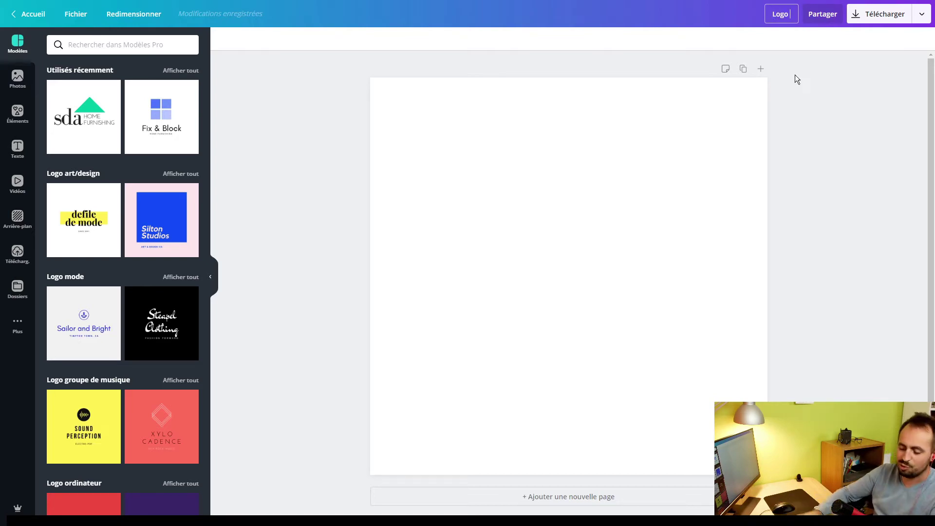
pyautogui.write('ocat')
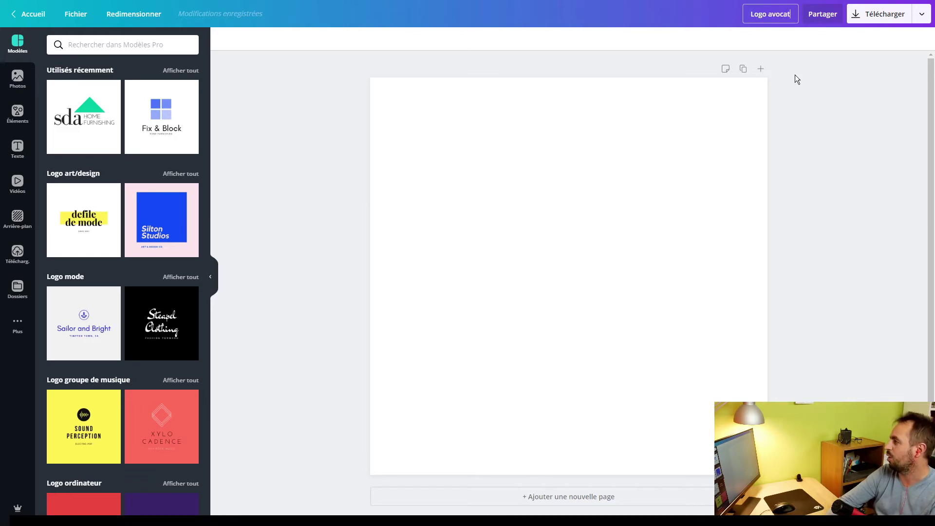
pyautogui.press('Return')
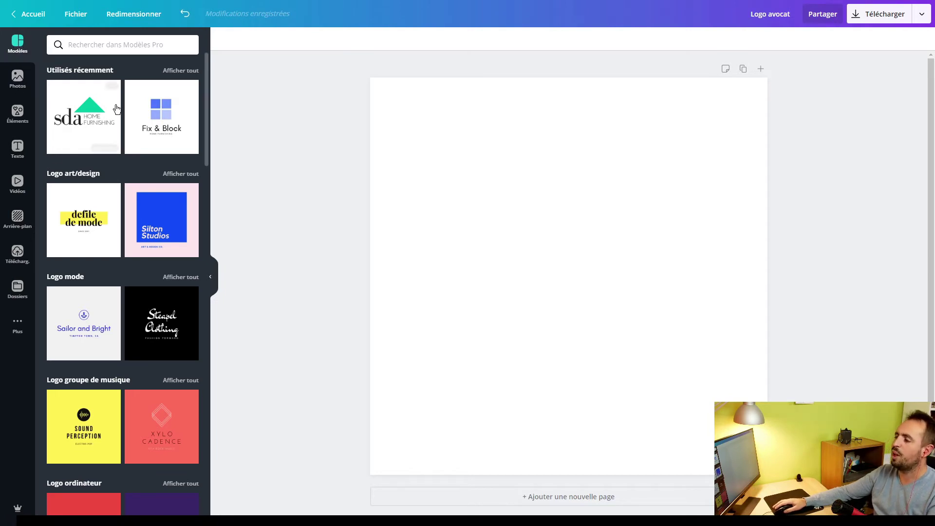
# - Browse the logo template categories in the editor and search the templates for "avocat"
pyautogui.scroll(-15, 146, 278)
pyautogui.scroll(15, 147, 279)
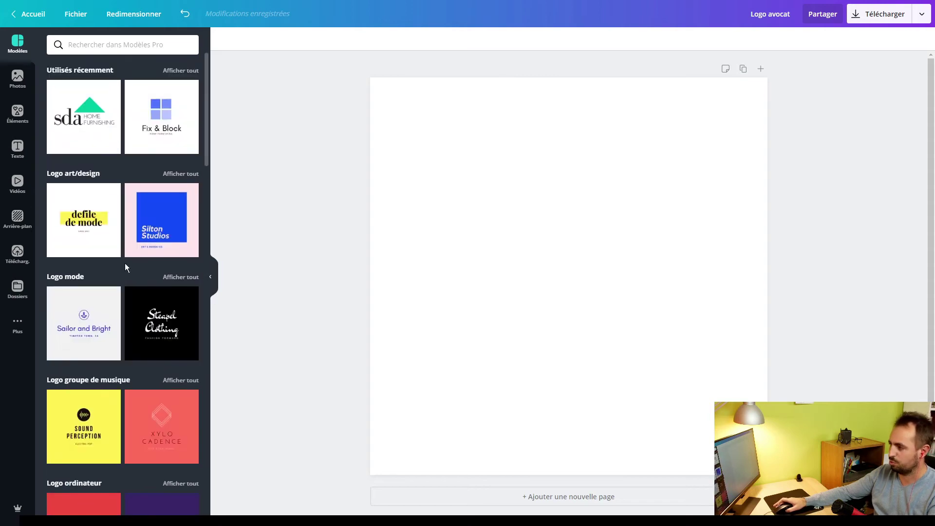
pyautogui.click(121, 45)
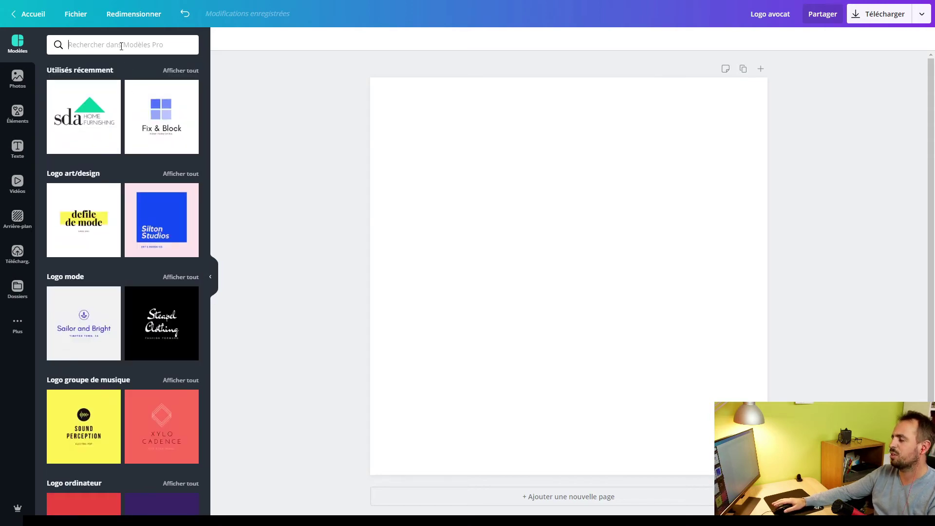
pyautogui.write('avo')
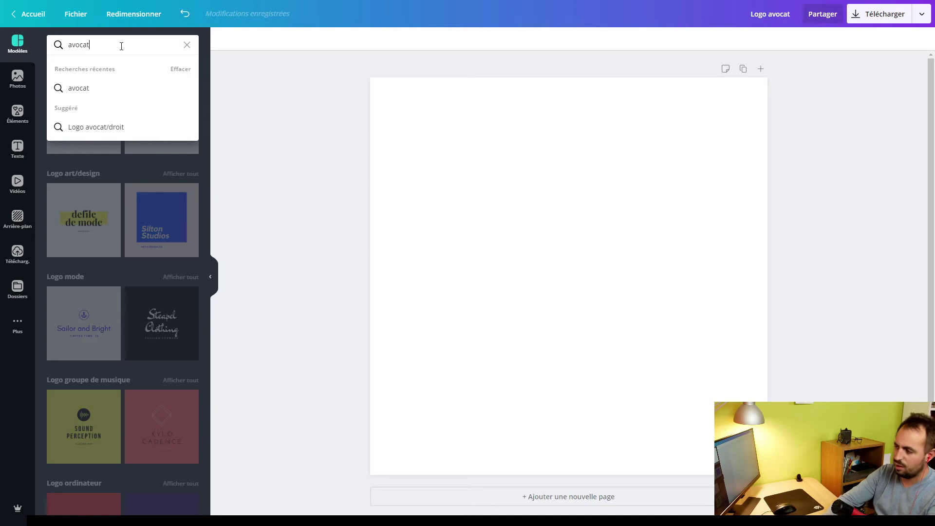
pyautogui.write('cat')
pyautogui.press('Return')
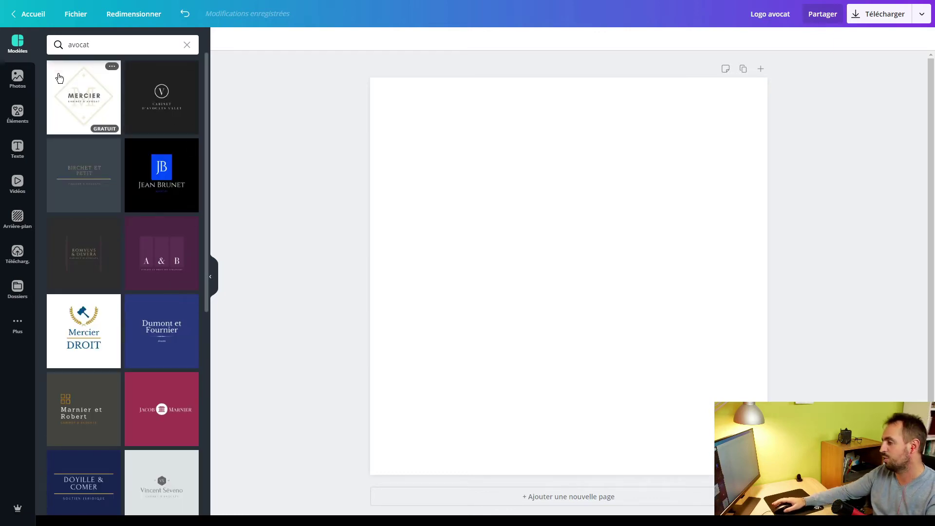
# - View the photo library available in the editor, including its search and trending photos
pyautogui.click(18, 87)
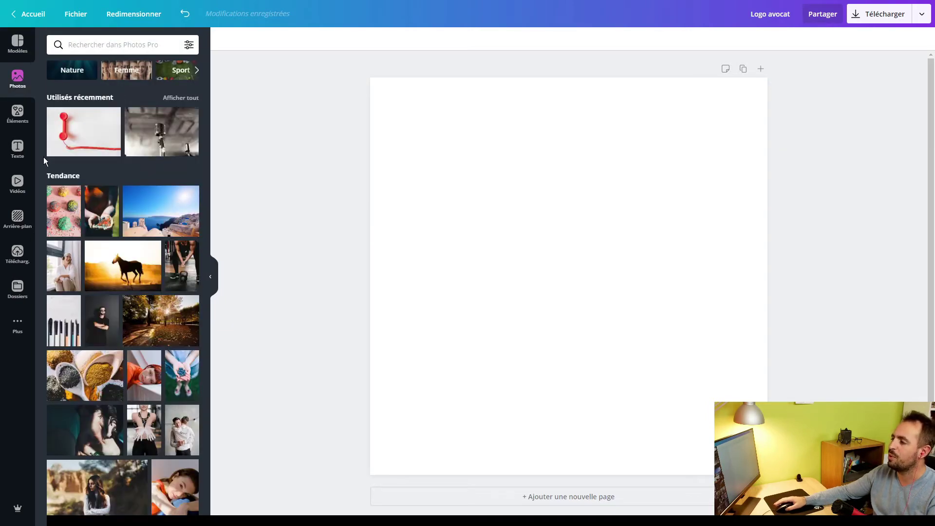
pyautogui.click(117, 45)
pyautogui.click(20, 82)
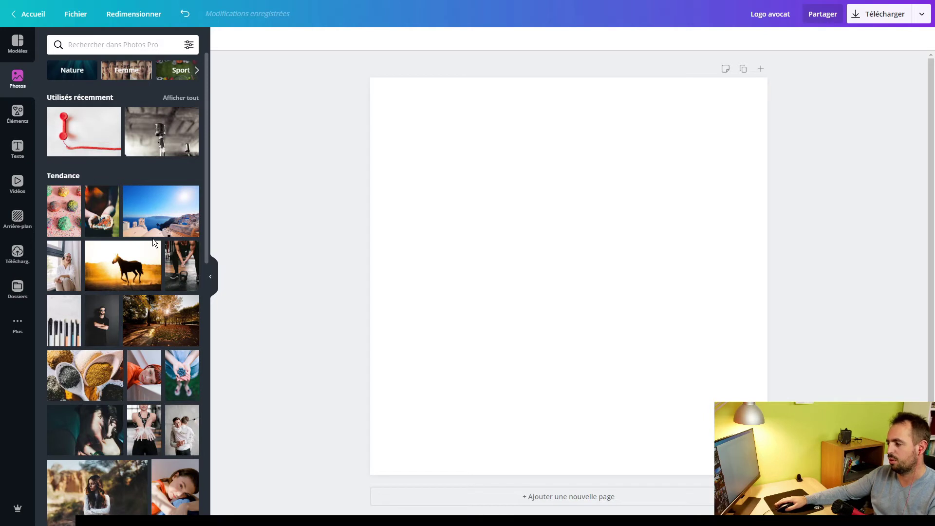
# - Browse the element library's categories, such as grids, shapes, frames, stickers, charts and illustrations
pyautogui.click(17, 111)
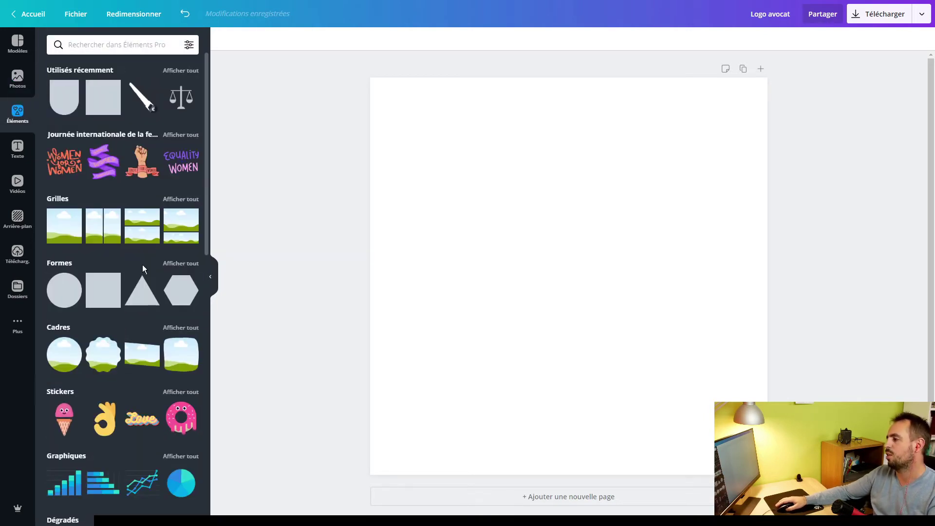
pyautogui.scroll(-2, 73, 293)
pyautogui.scroll(-1, 78, 294)
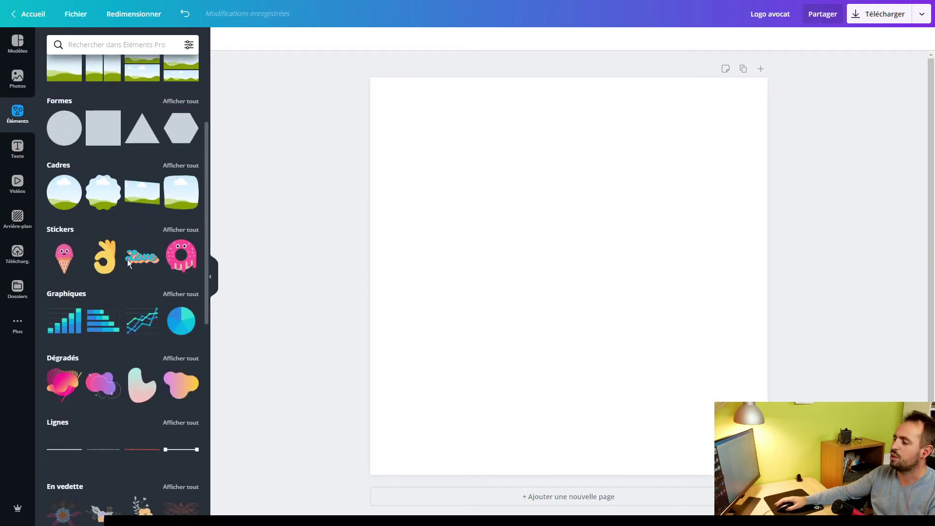
pyautogui.scroll(-7, 117, 254)
pyautogui.scroll(-3, 117, 273)
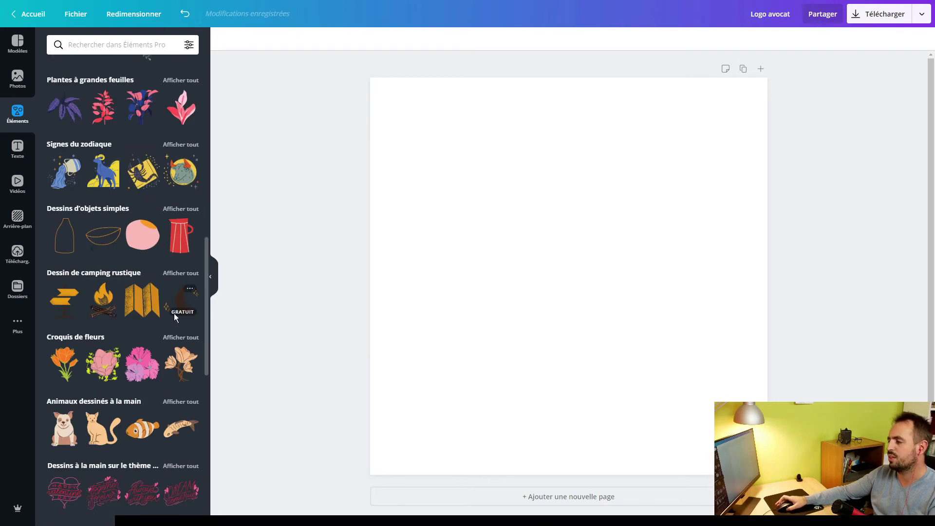
pyautogui.scroll(-3, 110, 323)
pyautogui.scroll(15, 133, 247)
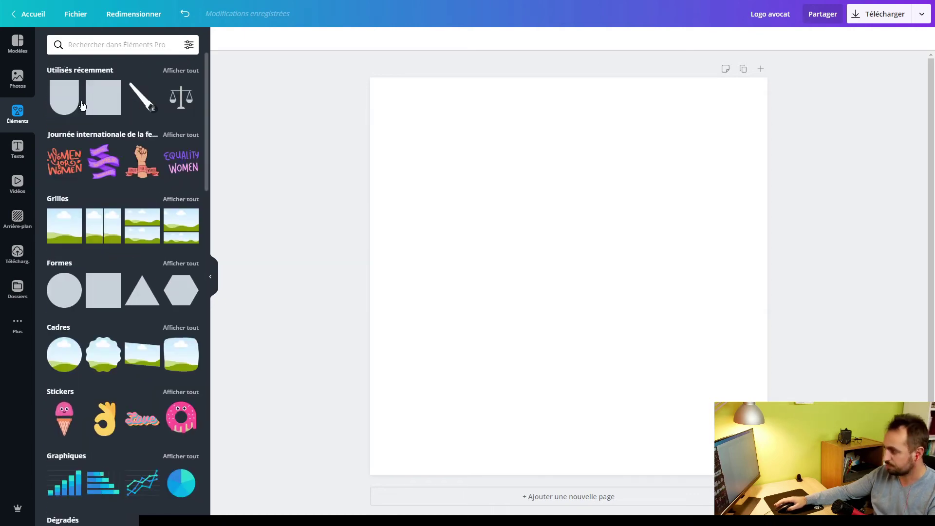
# - Search the element library for "avocat"
pyautogui.click(3, 127)
pyautogui.write('avocat')
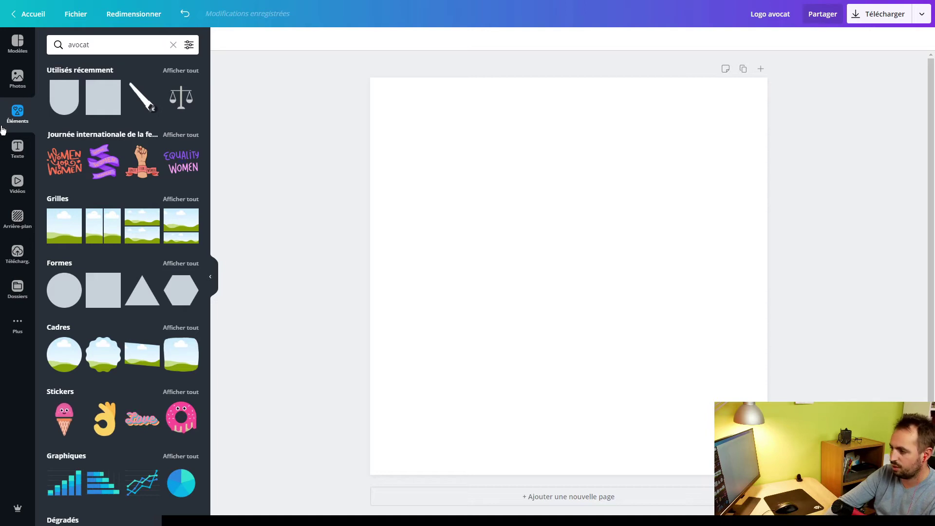
pyautogui.press('Return')
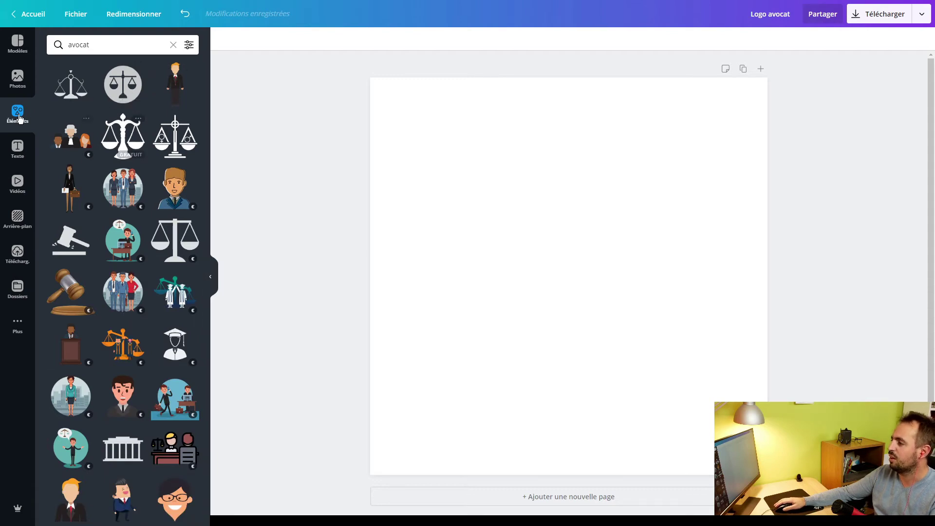
# - Place the free ornate balance scales graphic on the blank page, then delete it
pyautogui.moveTo(114, 131); pyautogui.dragTo(453, 121)
pyautogui.moveTo(435, 119); pyautogui.dragTo(435, 120)
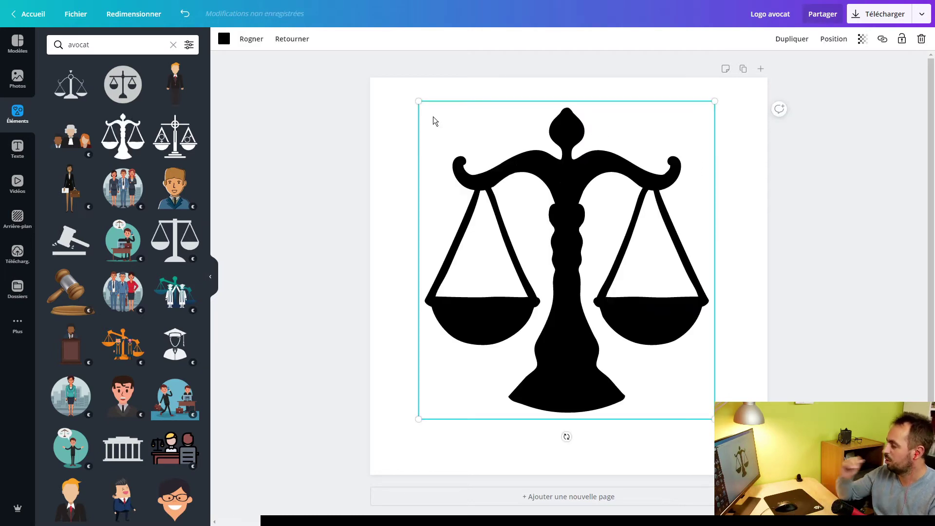
pyautogui.press('Delete')
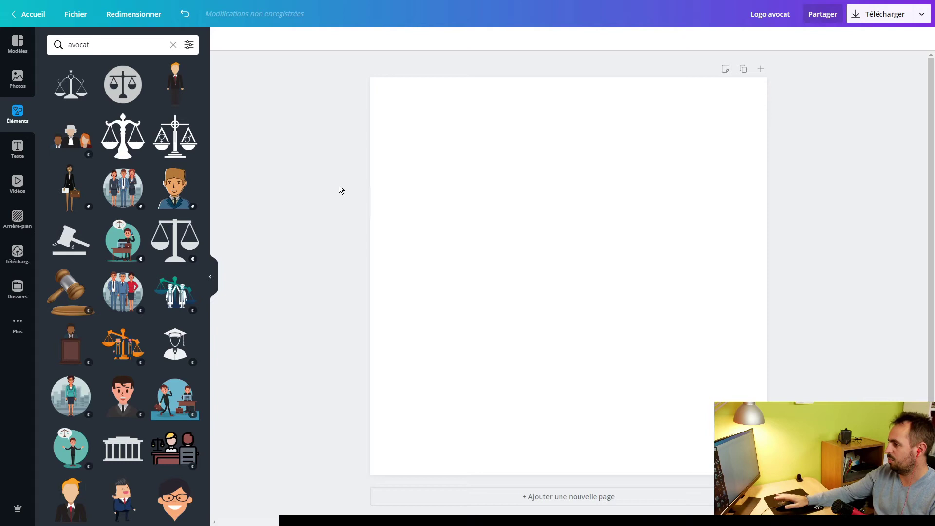
# - Place the paid balance scales graphic on the page, view the offer for removing its watermark, then delete the graphic
pyautogui.moveTo(171, 245); pyautogui.dragTo(436, 165)
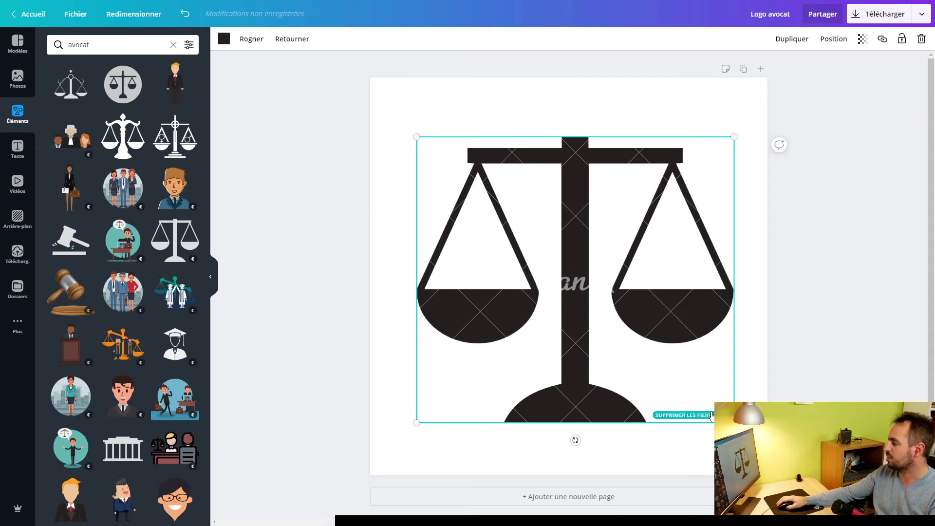
pyautogui.click(712, 416)
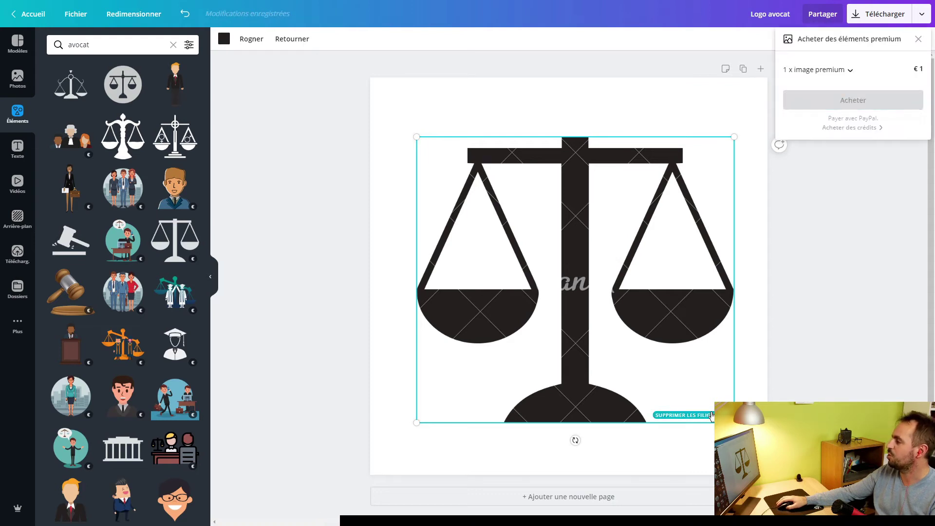
pyautogui.click(919, 39)
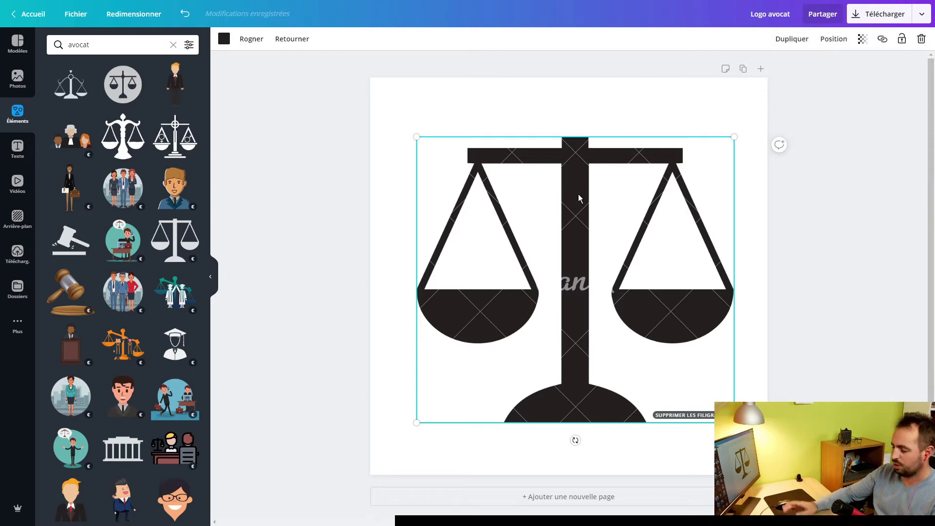
pyautogui.press('Delete')
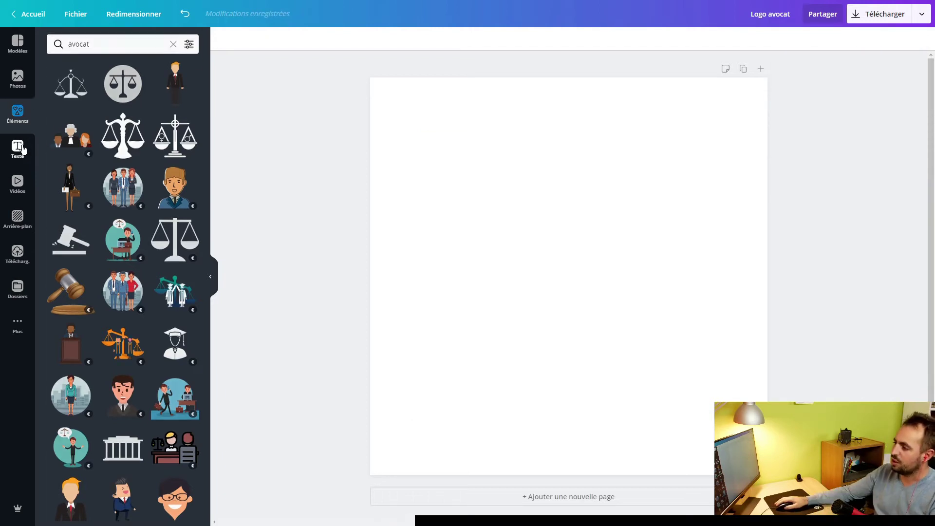
# - View the text, video, background and upload resources, then return to the "avocat" template results
pyautogui.click(22, 149)
pyautogui.click(17, 191)
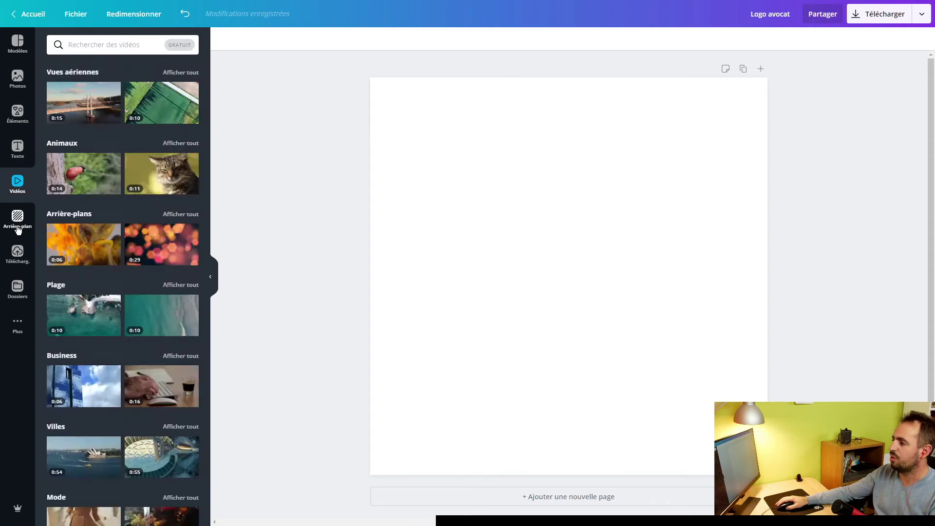
pyautogui.click(18, 219)
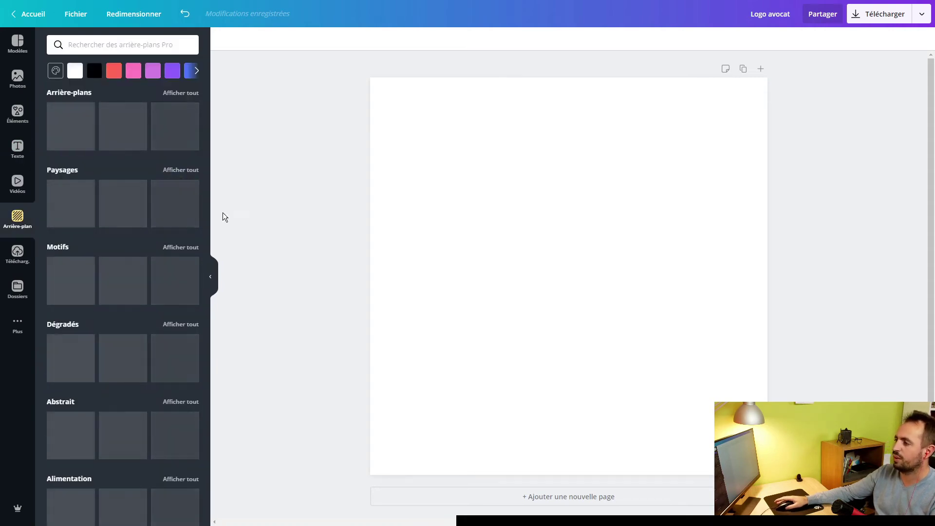
pyautogui.click(19, 254)
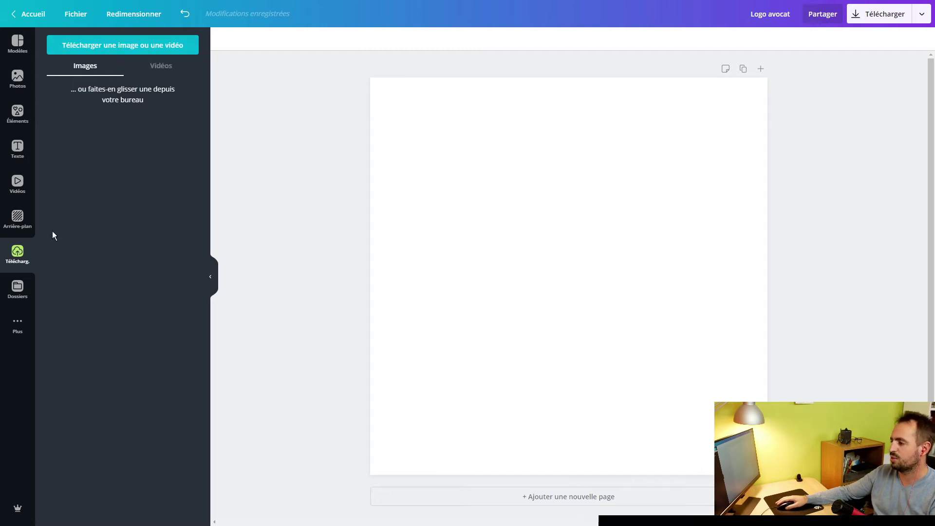
pyautogui.click(18, 43)
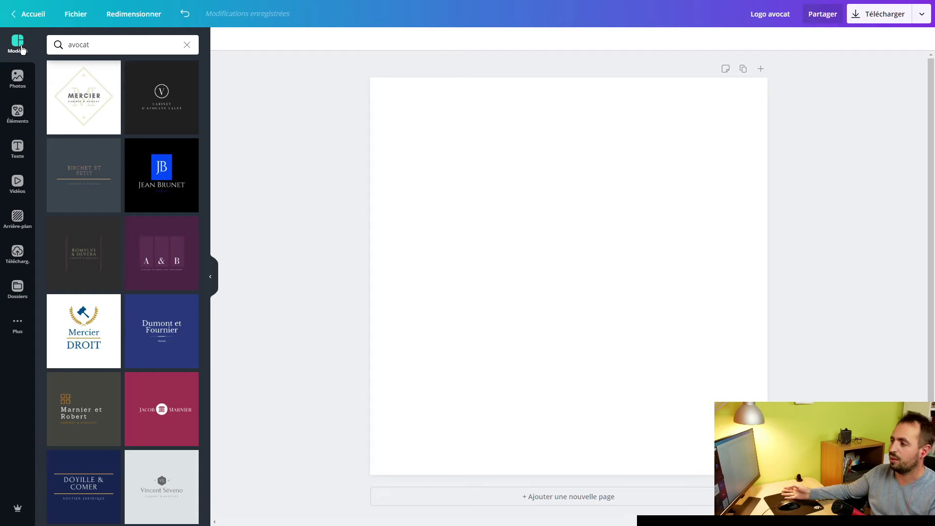
# - Search the logo templates for "avocat" and look through the results
pyautogui.click(140, 47)
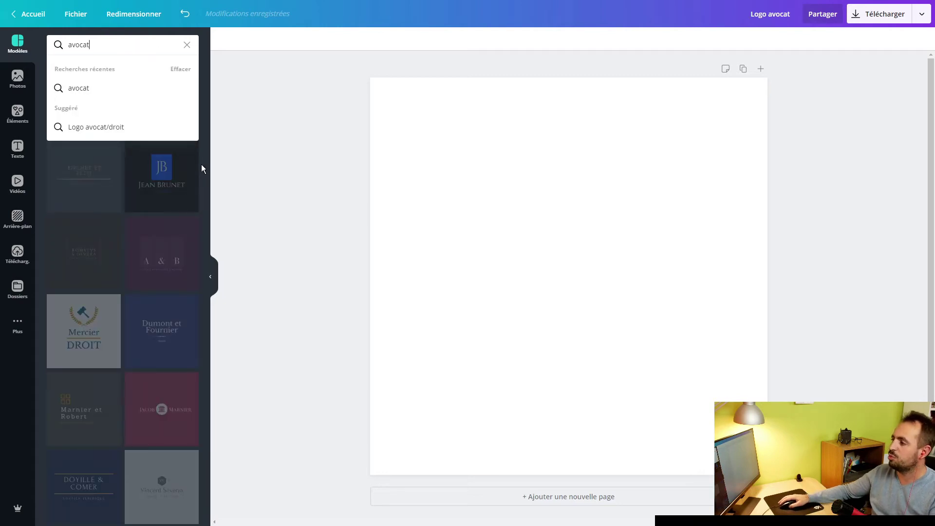
pyautogui.press('Return')
pyautogui.scroll(-2, 85, 291)
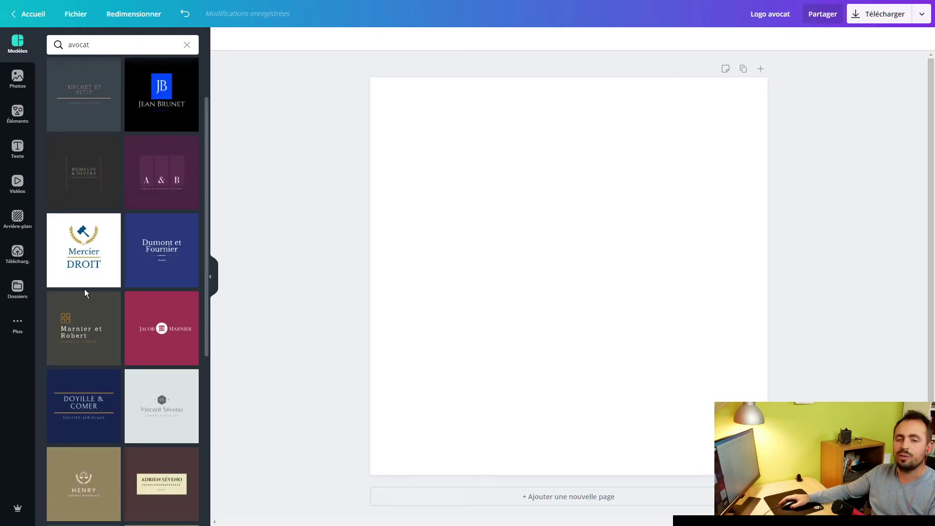
pyautogui.scroll(2, 85, 291)
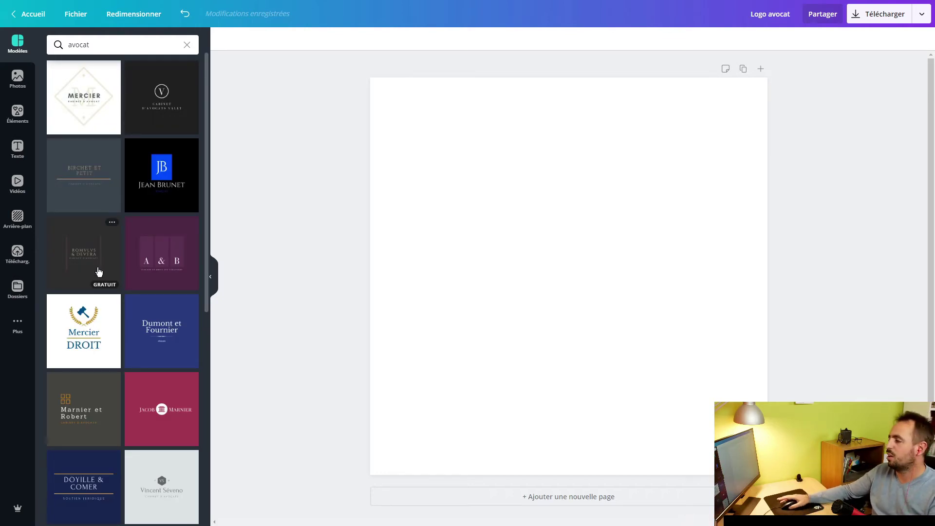
pyautogui.scroll(-2, 99, 270)
pyautogui.scroll(2, 99, 253)
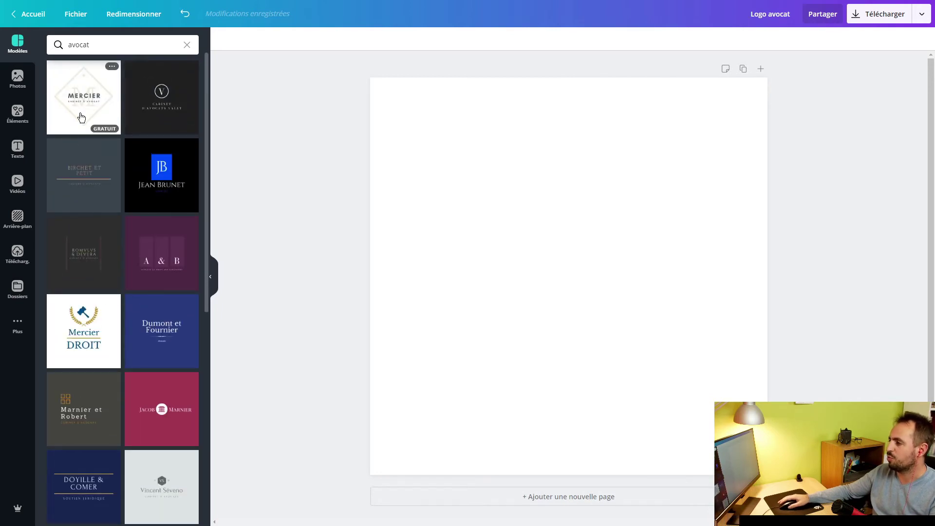
# - Apply the purple "A & B" template to the page and change its three large characters to H, H and M
pyautogui.moveTo(111, 114); pyautogui.dragTo(414, 207)
pyautogui.moveTo(176, 227); pyautogui.dragTo(410, 194)
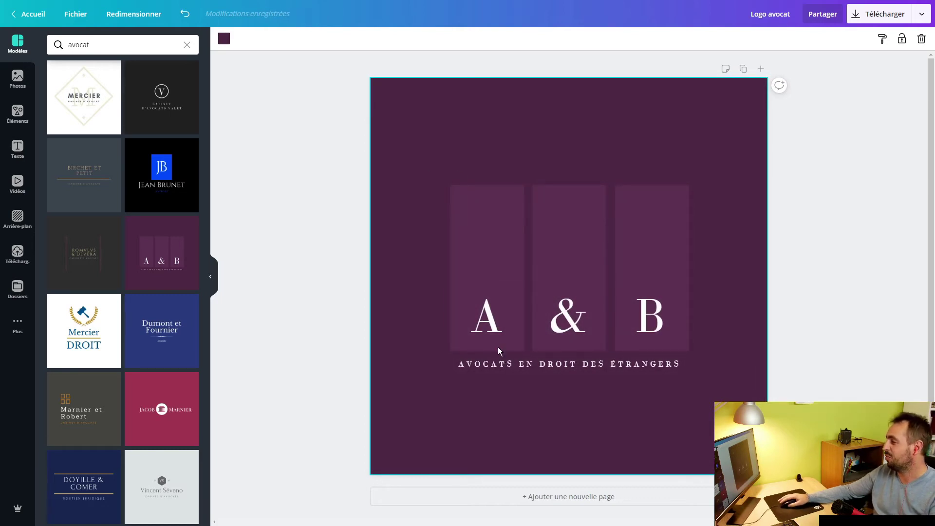
pyautogui.click(492, 312)
pyautogui.doubleClick(491, 312)
pyautogui.write('H')
pyautogui.doubleClick(569, 317)
pyautogui.write('H')
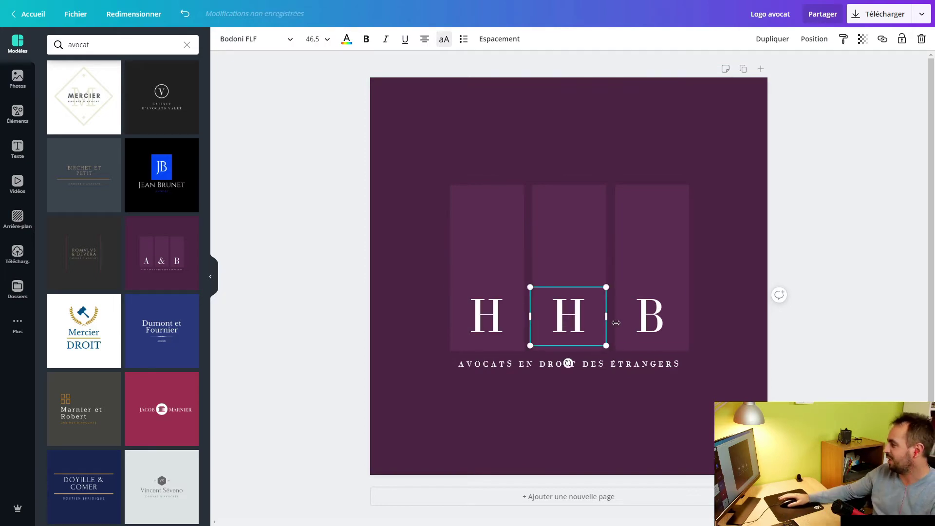
pyautogui.click(645, 322)
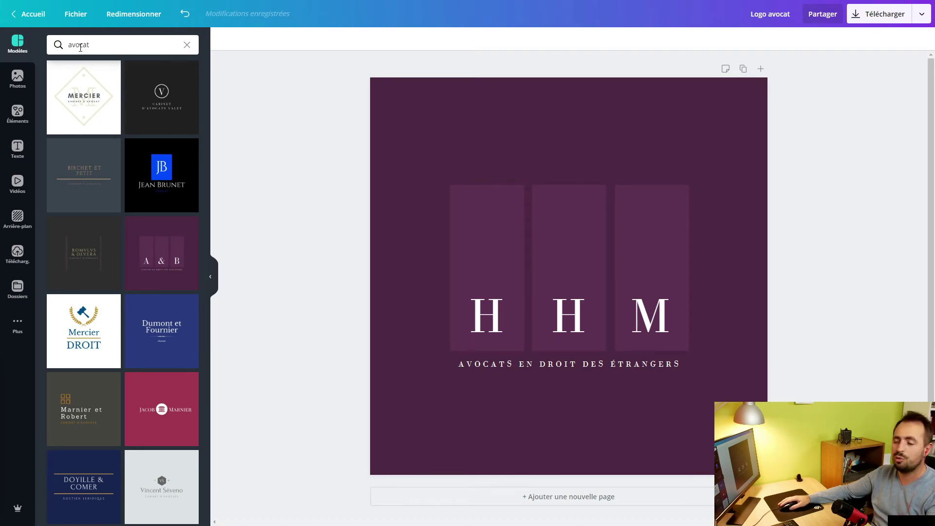
# - Search the logo templates for "charpentier"
pyautogui.click(107, 45)
pyautogui.moveTo(110, 48); pyautogui.dragTo(8, 53)
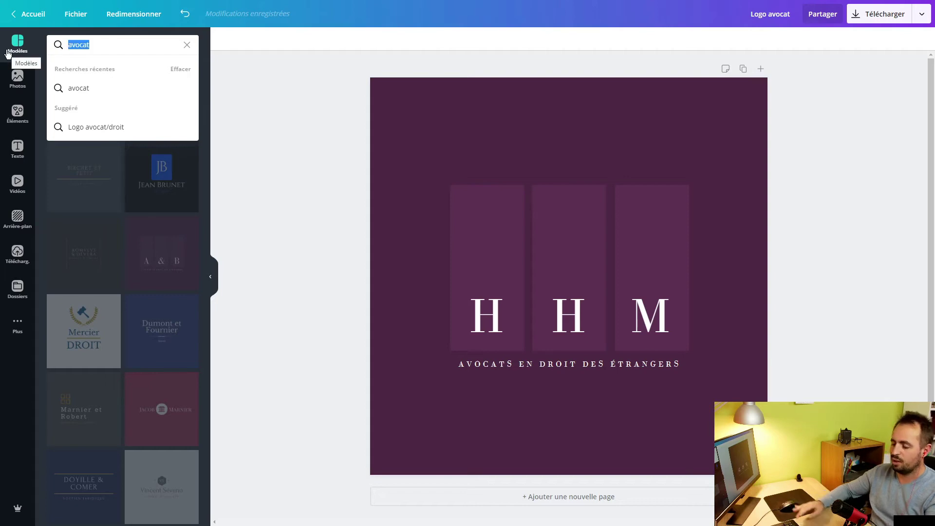
pyautogui.press('BackSpace')
pyautogui.write('ch')
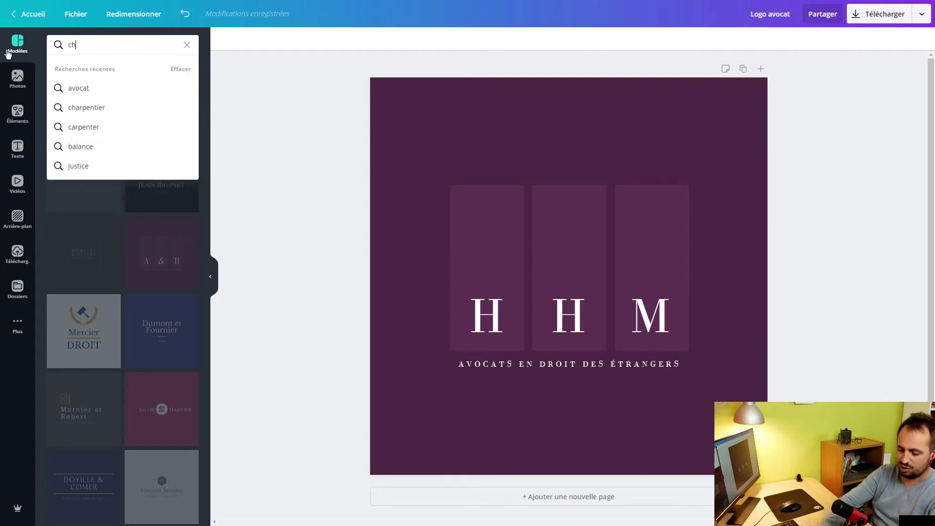
pyautogui.write('arpentier')
pyautogui.press('Return')
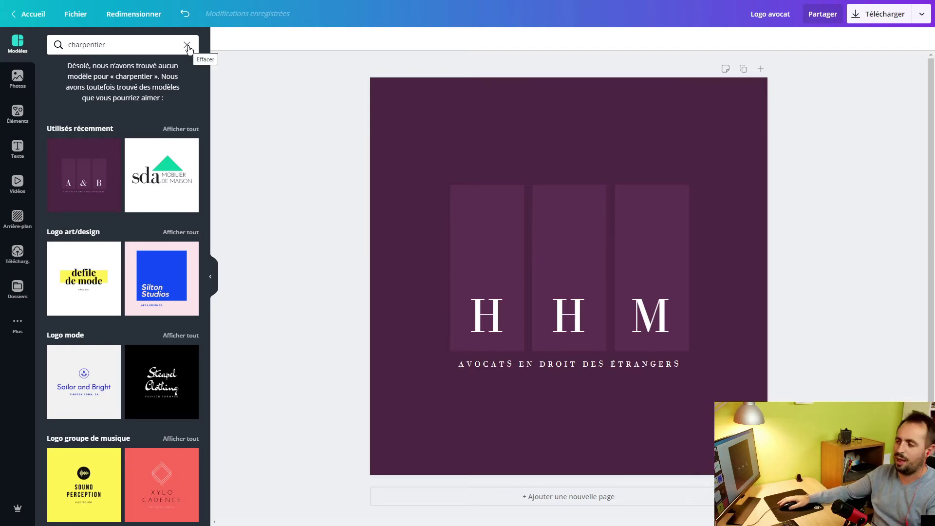
# - Search the templates for "maison" and apply the yellow "Toit et maison" template to the page
pyautogui.moveTo(117, 44); pyautogui.dragTo(41, 47)
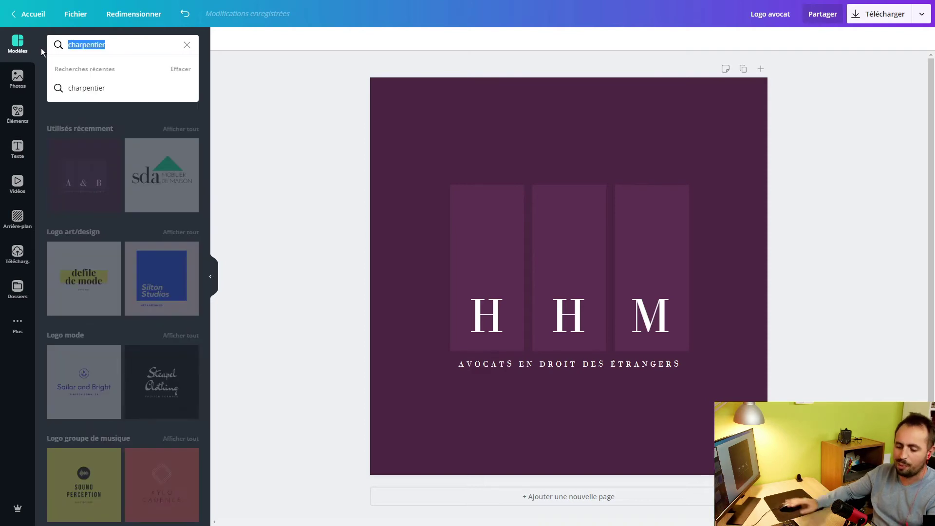
pyautogui.write('maison')
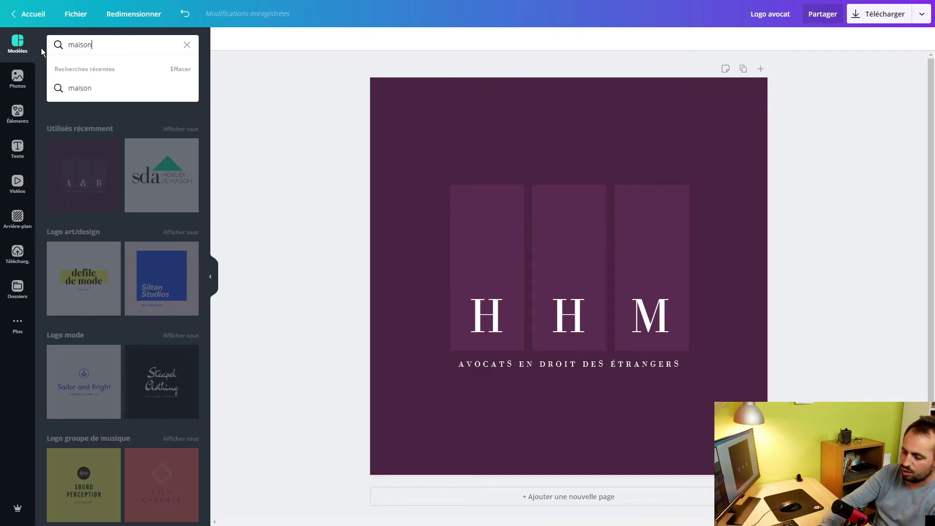
pyautogui.press('Return')
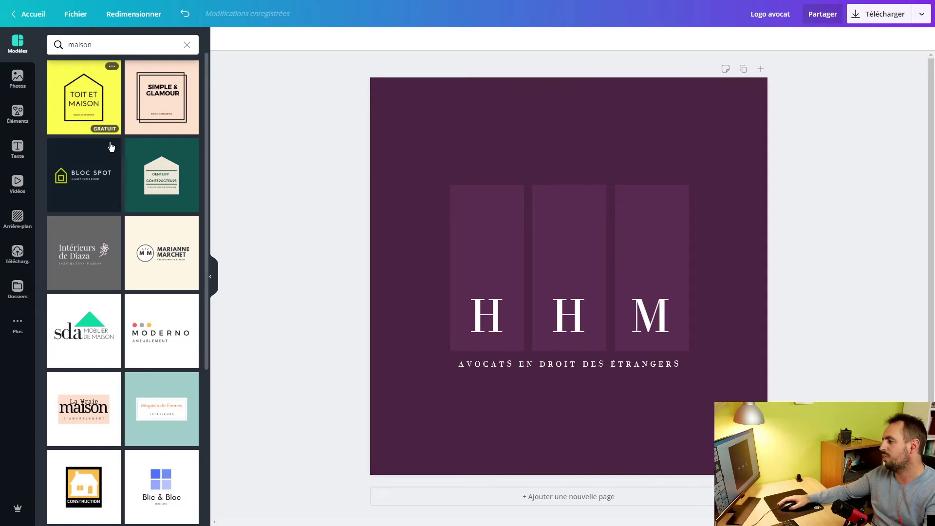
pyautogui.moveTo(110, 124); pyautogui.dragTo(408, 199)
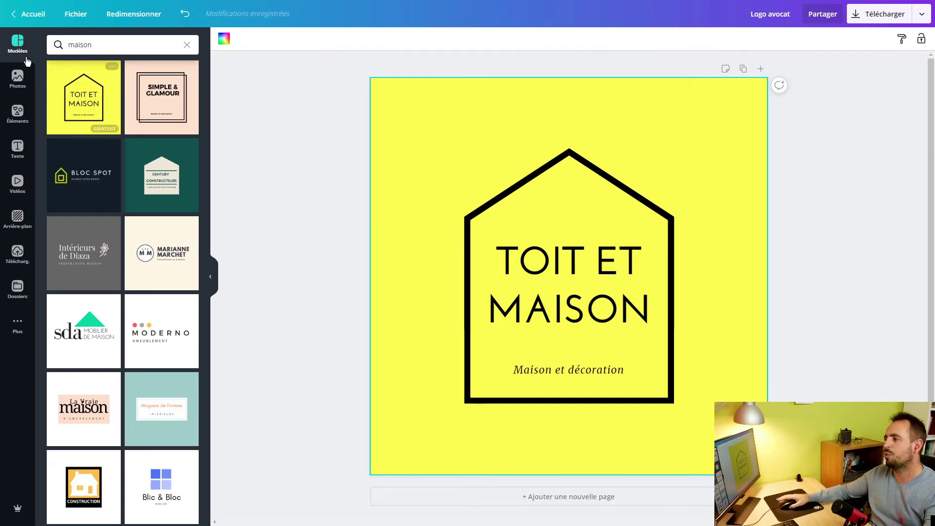
# - Clear the template search and look through the logo template categories
pyautogui.click(186, 44)
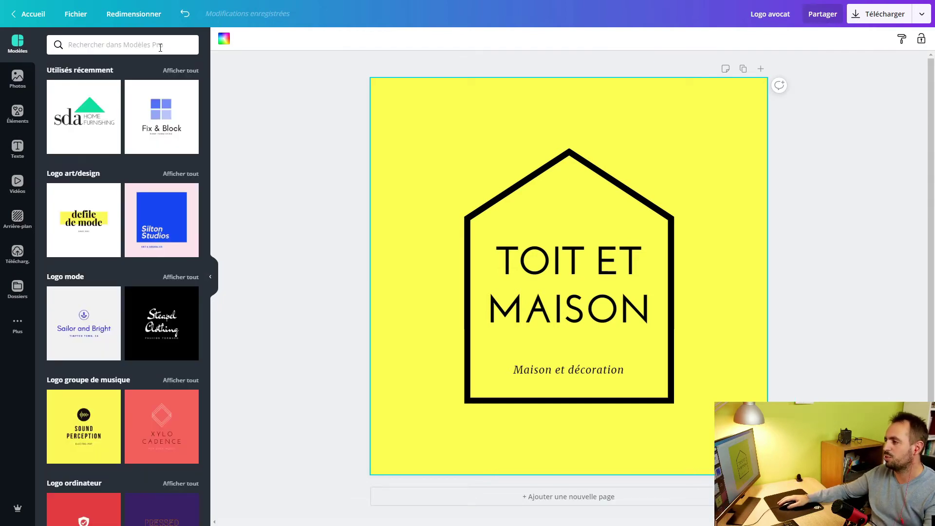
pyautogui.scroll(-2, 77, 98)
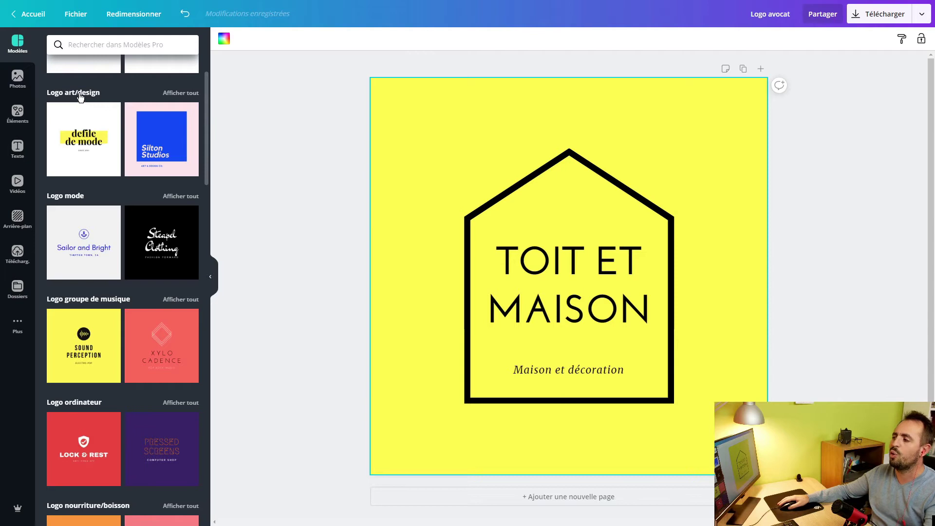
pyautogui.scroll(-11, 116, 201)
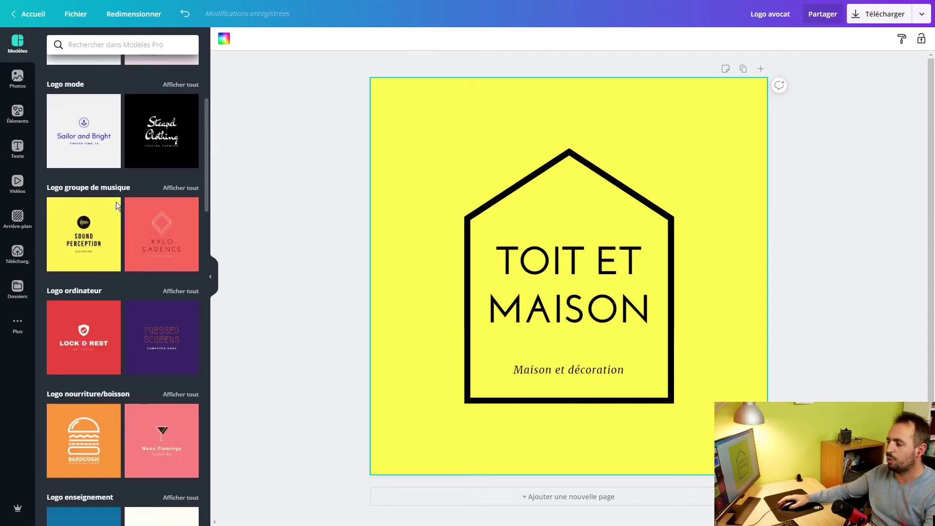
pyautogui.scroll(13, 116, 202)
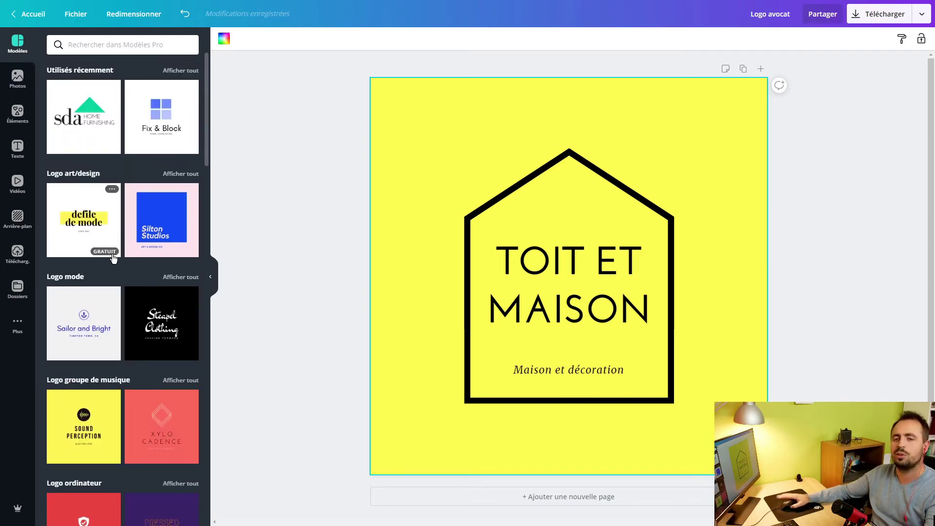
pyautogui.scroll(-10, 112, 257)
pyautogui.scroll(10, 117, 256)
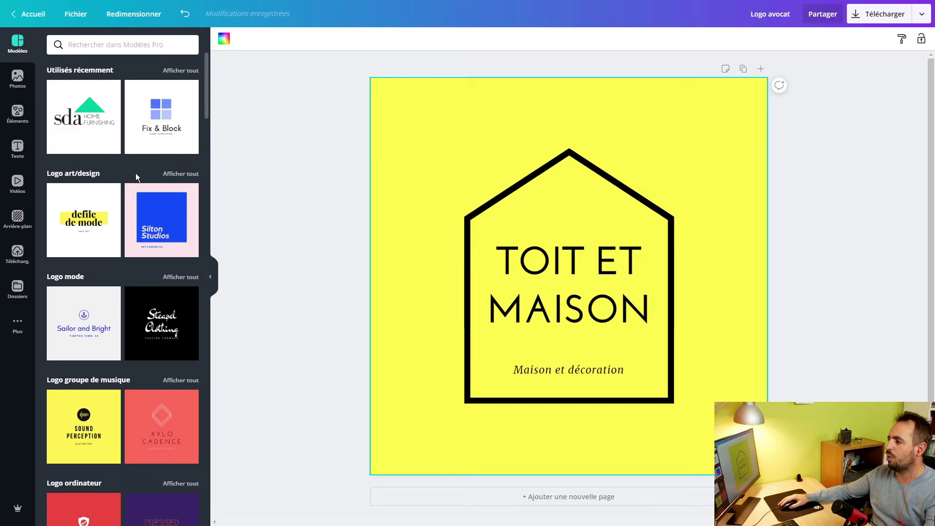
# - Show all "Logo art/design" templates, apply the green circle "Vecteur et Crayon" template, and select its title
pyautogui.click(181, 174)
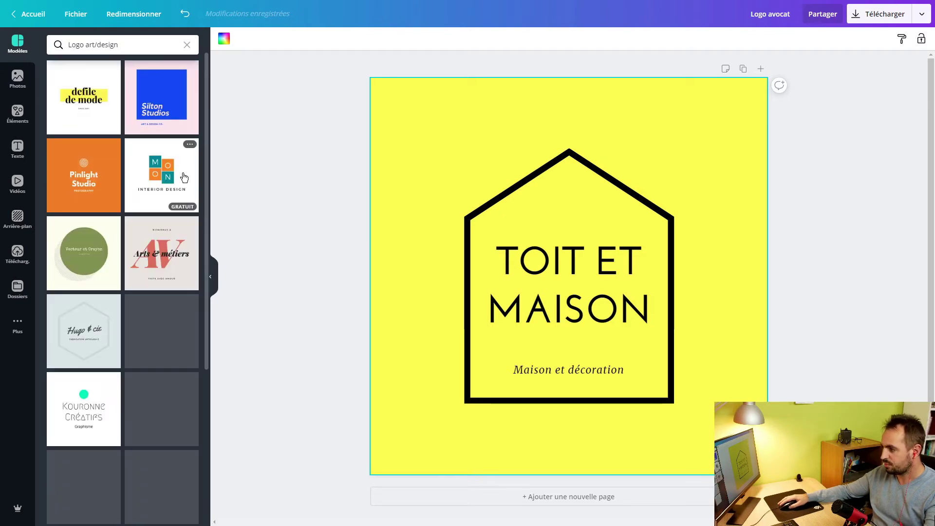
pyautogui.moveTo(97, 236); pyautogui.dragTo(533, 244)
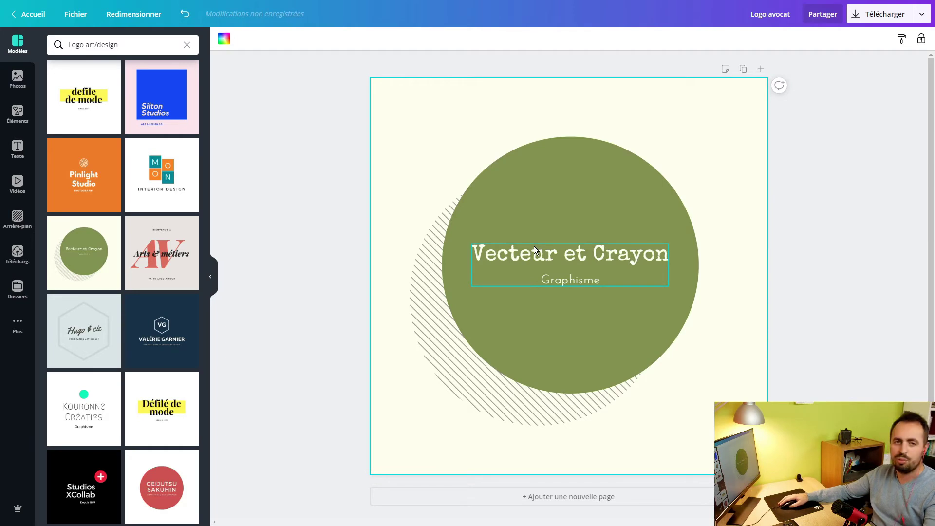
pyautogui.click(487, 244)
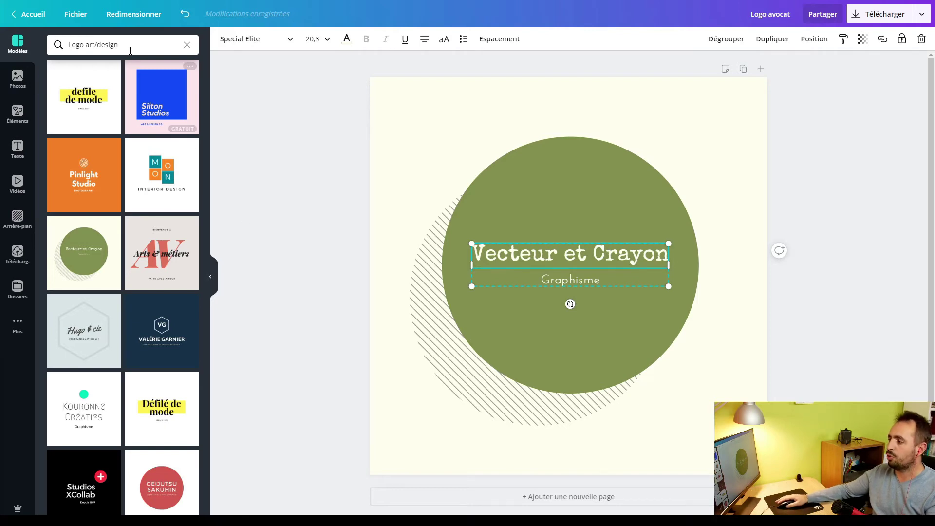
# - Search the templates for "avocat" and apply the black template with the blue "JB" monogram square
pyautogui.click(129, 45)
pyautogui.write('avocat')
pyautogui.press('Return')
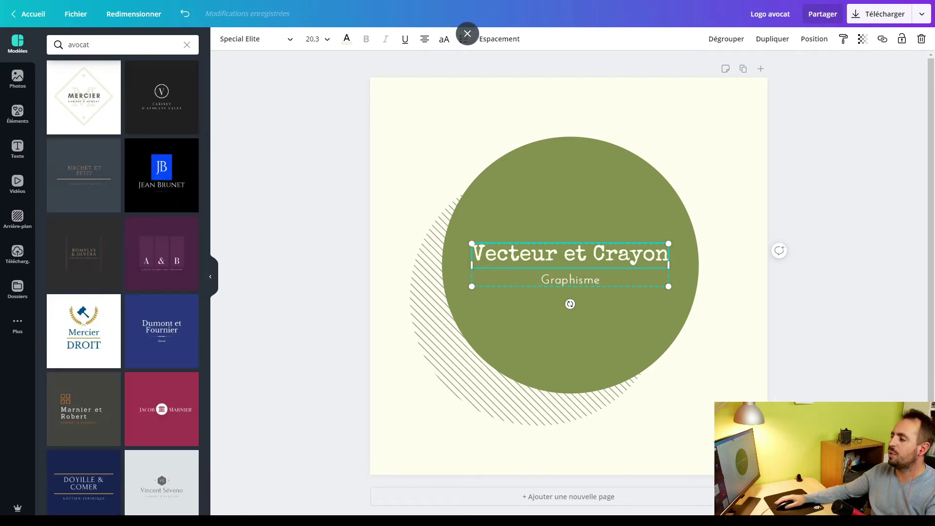
pyautogui.moveTo(136, 163); pyautogui.dragTo(385, 131)
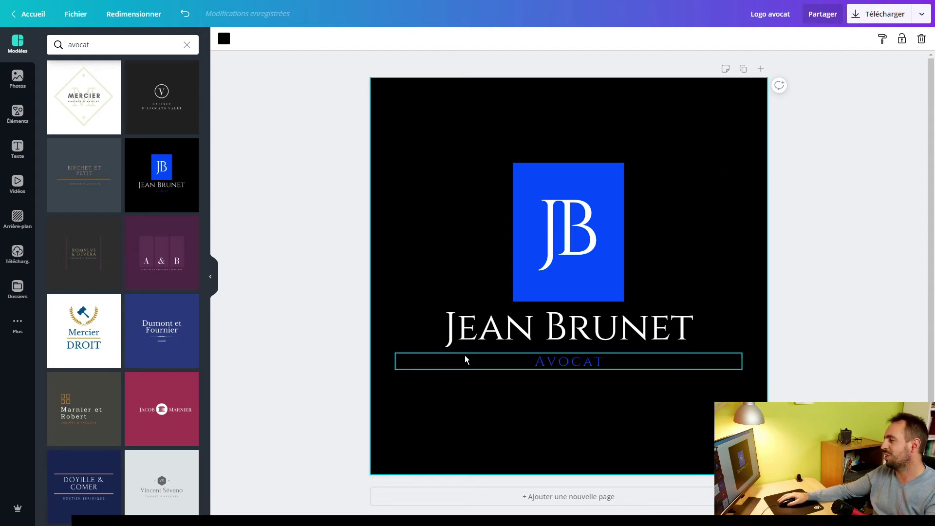
# - Change the monogram in the blue square to "AB"
pyautogui.click(551, 223)
pyautogui.click(552, 223)
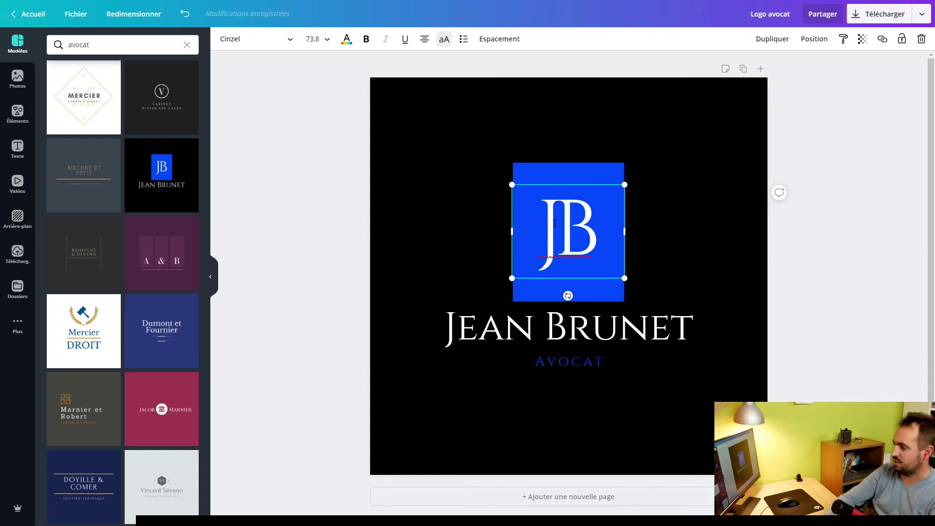
pyautogui.press('BackSpace')
pyautogui.write('A')
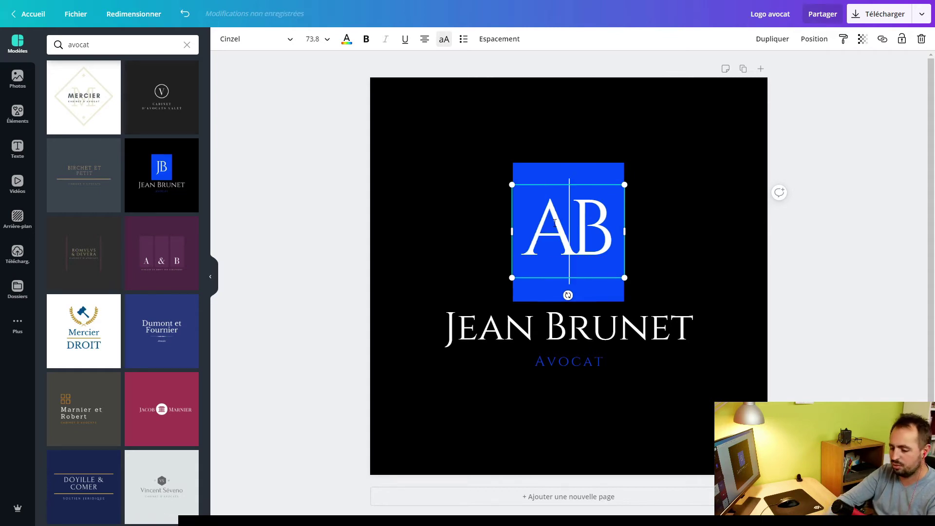
# - Replace the first name in the lawyer's name line below the monogram, keeping the surname
pyautogui.doubleClick(478, 326)
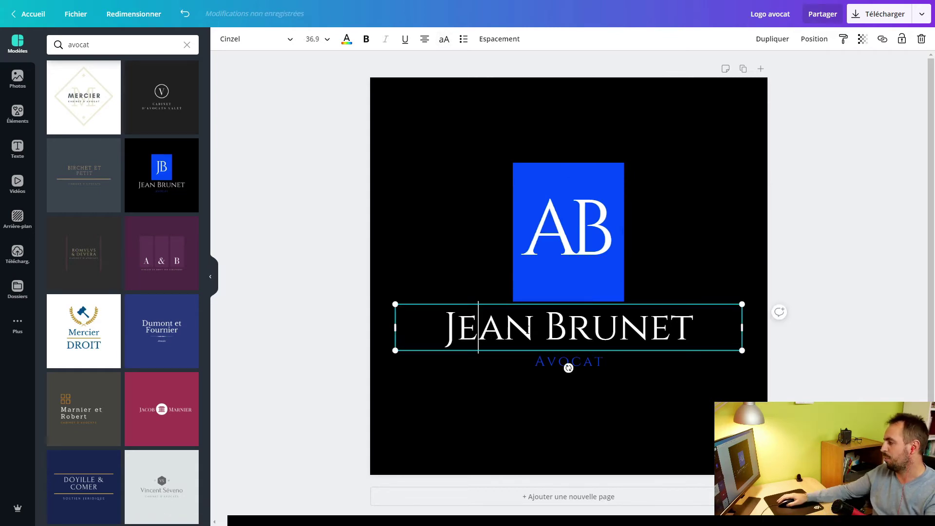
pyautogui.doubleClick(478, 326)
pyautogui.write('lex')
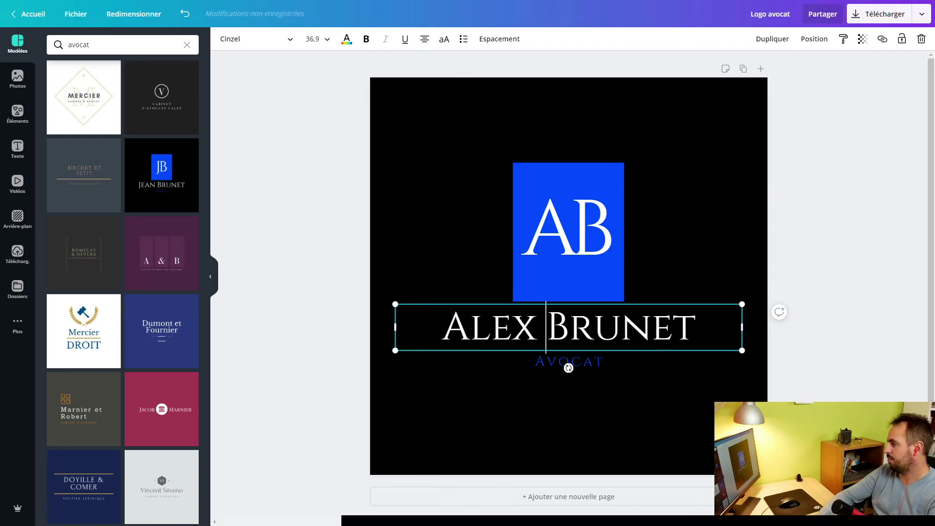
pyautogui.press('Right')
pyautogui.press('Right')
pyautogui.press('Right')
pyautogui.press('Right')
pyautogui.press('Right')
pyautogui.press('Right')
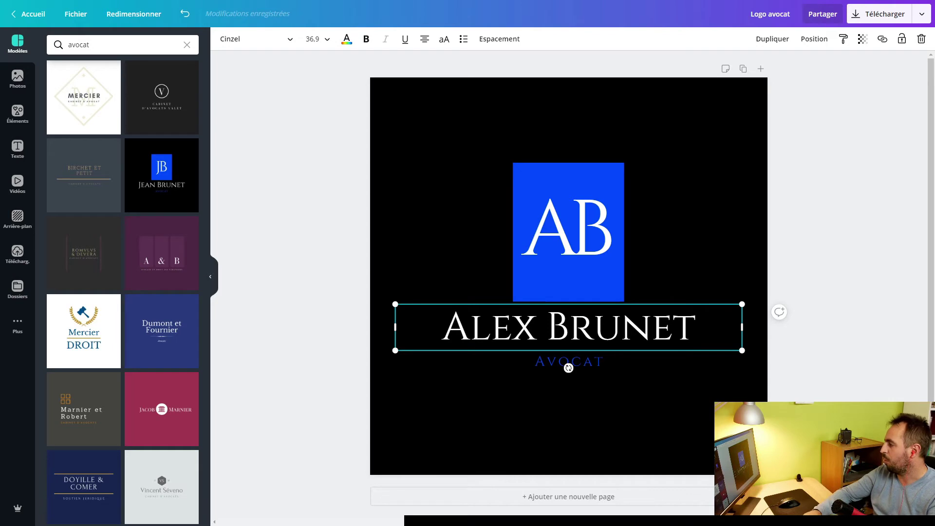
# - Add the line "Spécialisé droit des affaires" under "Avocat" in the blue subtitle
pyautogui.click(525, 386)
pyautogui.doubleClick(525, 386)
pyautogui.write('S')
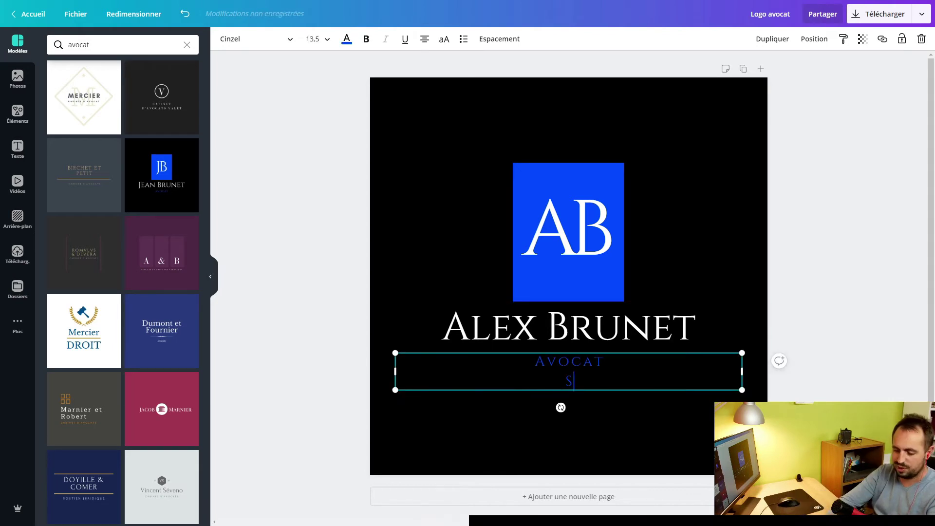
pyautogui.write('pécialisé droit des affaires')
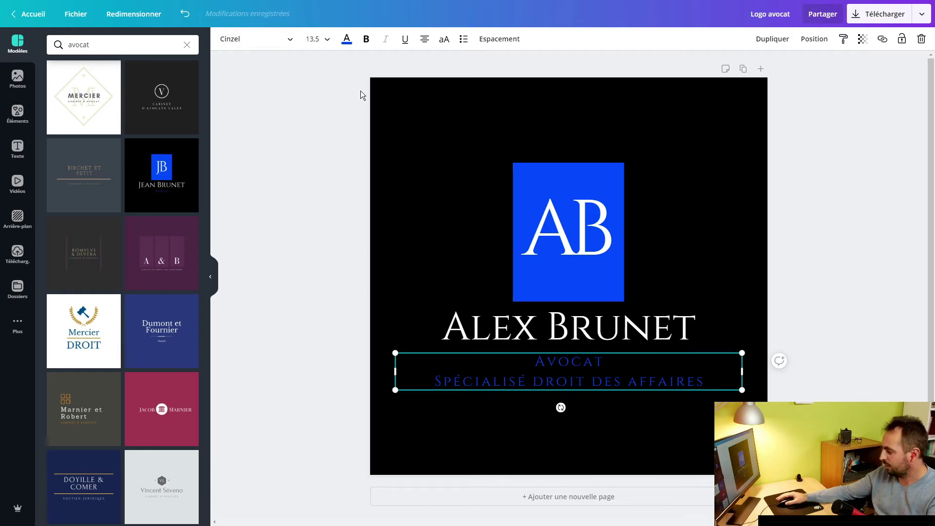
# - Group the blue square, monogram, name and subtitle into one object, and select the monogram inside the group
pyautogui.click(524, 173)
pyautogui.click(476, 214)
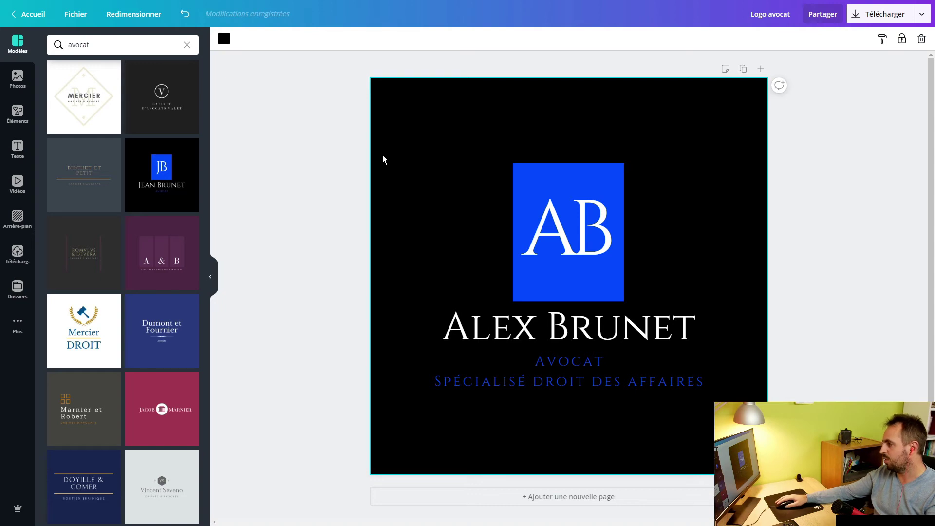
pyautogui.click(551, 219)
pyautogui.moveTo(315, 100); pyautogui.dragTo(825, 434)
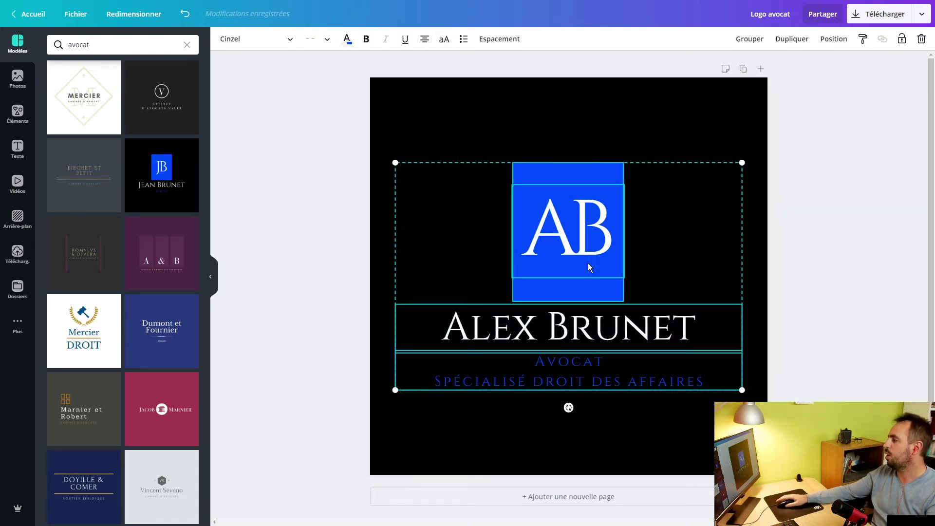
pyautogui.click(750, 39)
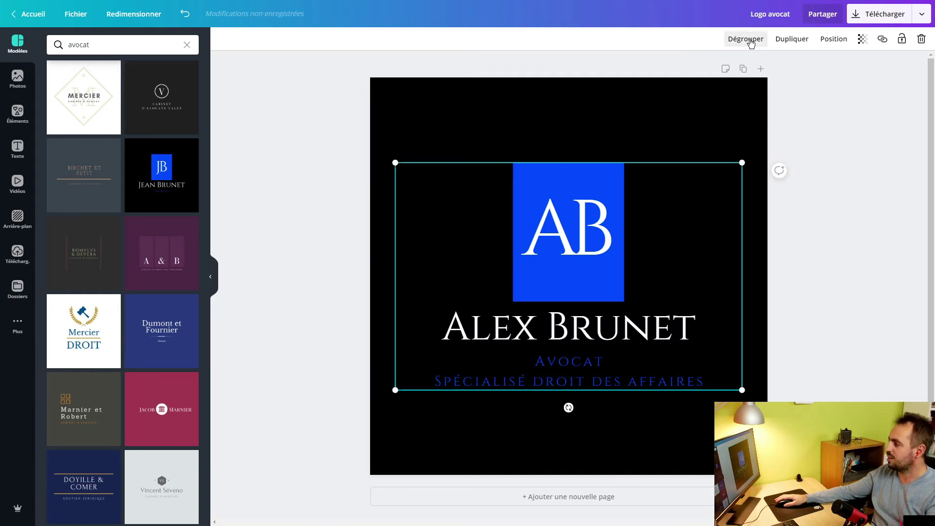
pyautogui.moveTo(564, 190)
pyautogui.mouseDown()
pyautogui.moveTo(564, 211)
pyautogui.moveTo(558, 167)
pyautogui.moveTo(573, 168)
pyautogui.moveTo(564, 187)
pyautogui.mouseUp()
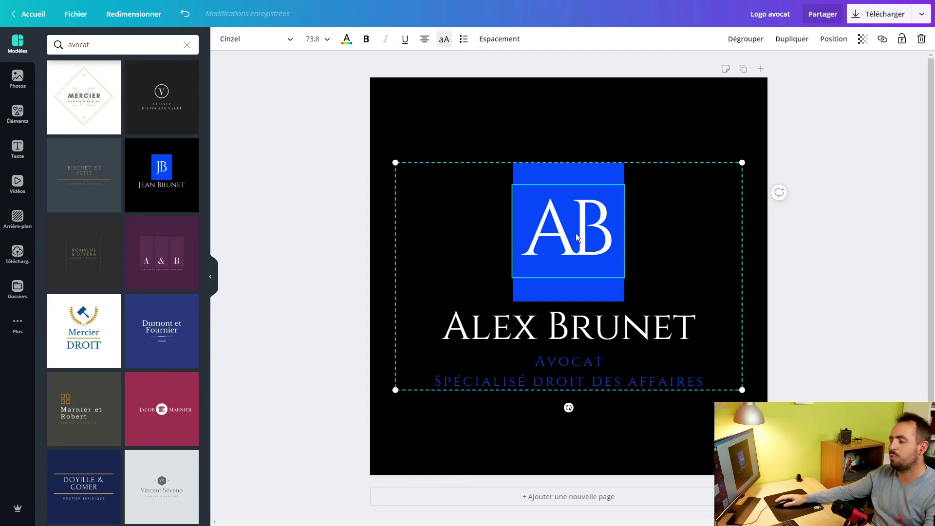
# - Ungroup the logo's elements and select the blue subtitle on its own
pyautogui.doubleClick(555, 365)
pyautogui.click(527, 381)
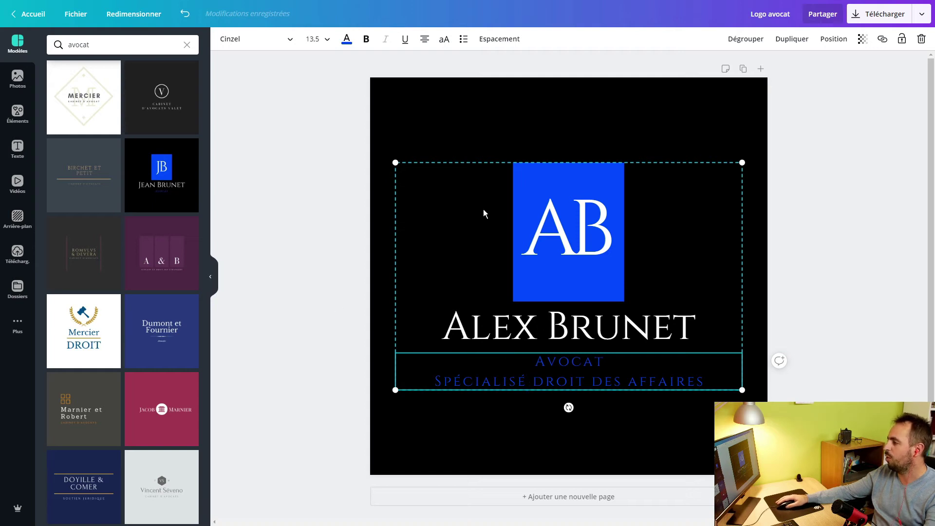
pyautogui.click(746, 38)
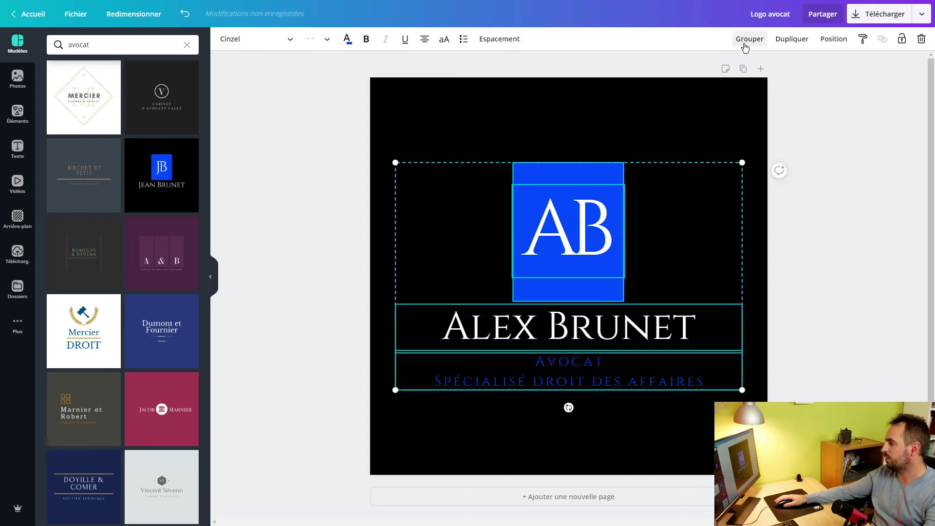
pyautogui.click(285, 373)
pyautogui.click(499, 373)
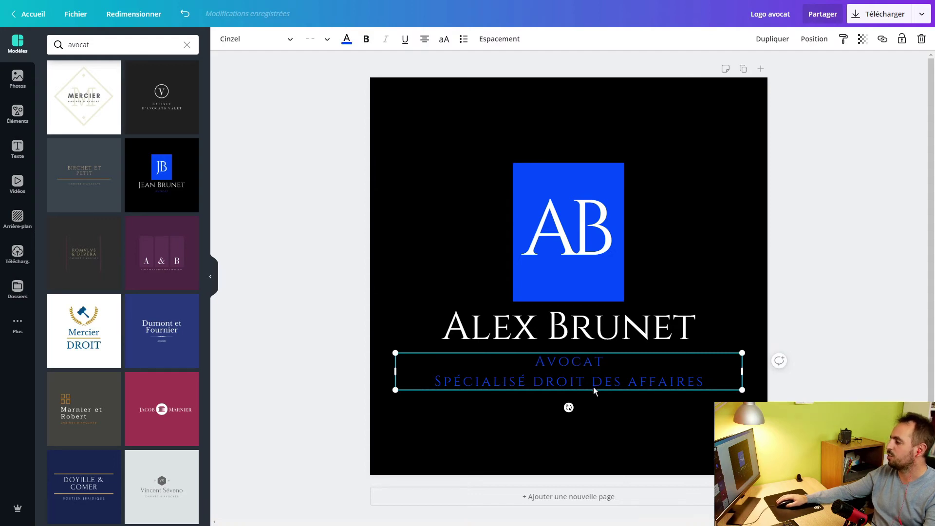
pyautogui.moveTo(568, 408); pyautogui.dragTo(552, 404)
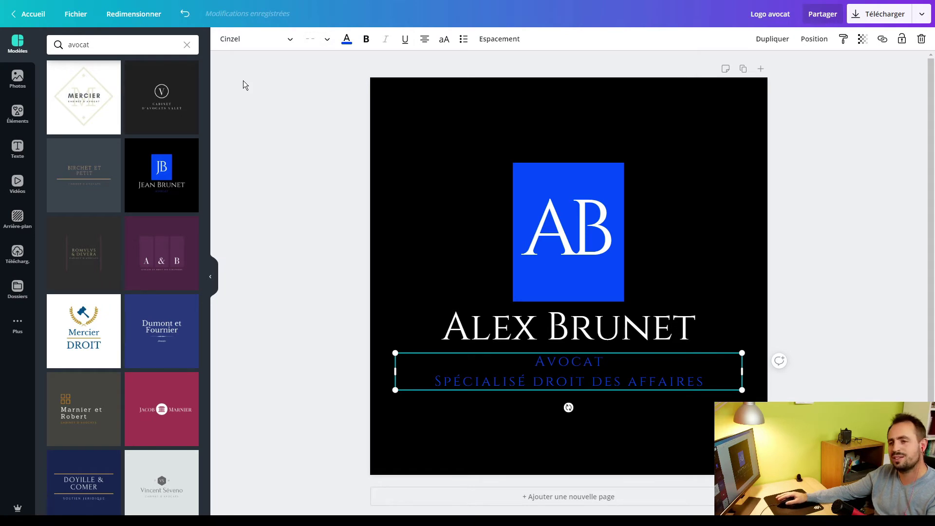
# - Try a medium grey page background behind the logo and set it back to black
pyautogui.click(401, 137)
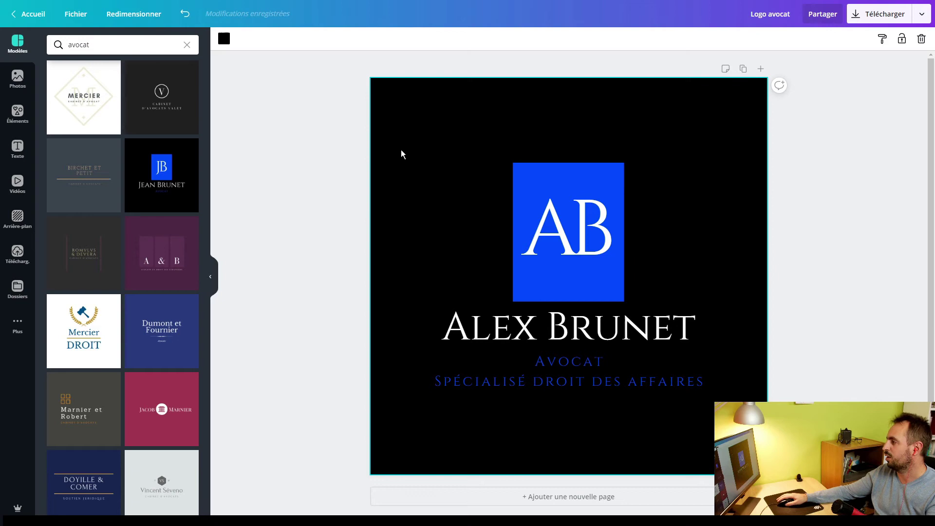
pyautogui.click(223, 41)
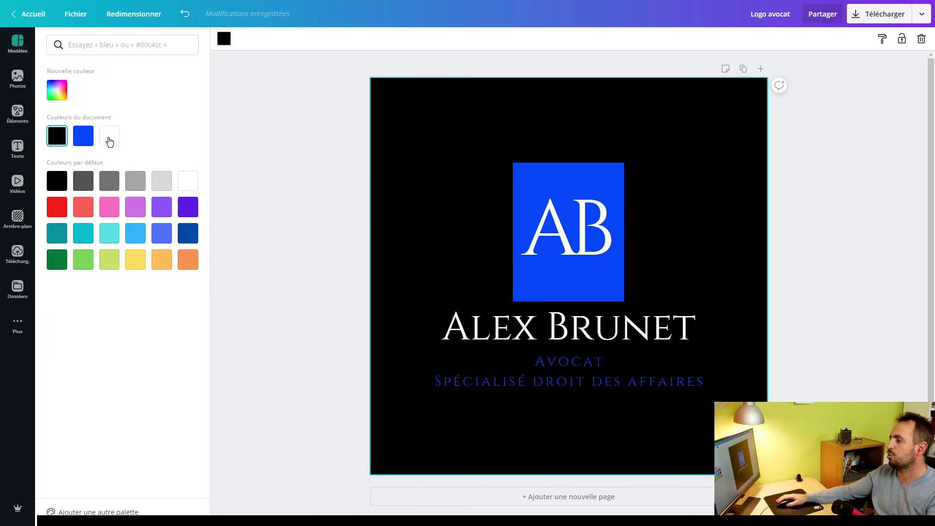
pyautogui.click(135, 181)
pyautogui.click(760, 303)
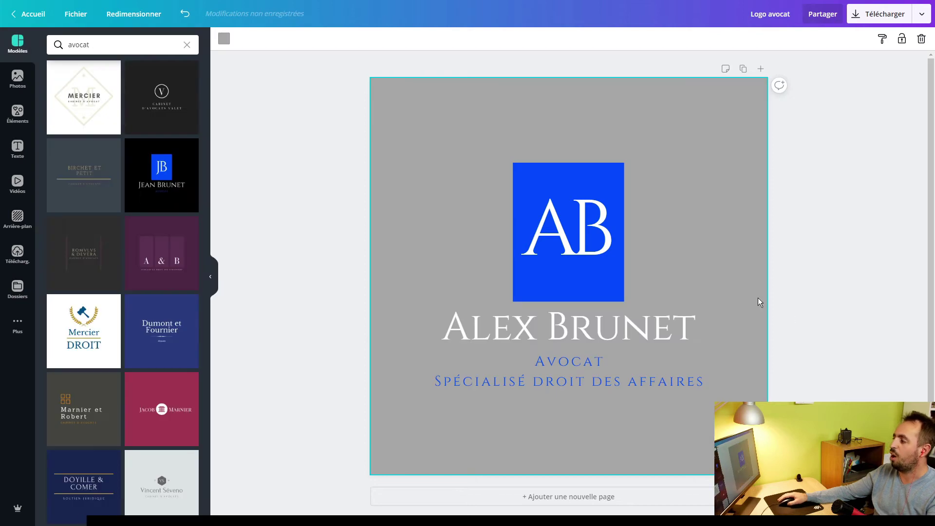
pyautogui.click(224, 40)
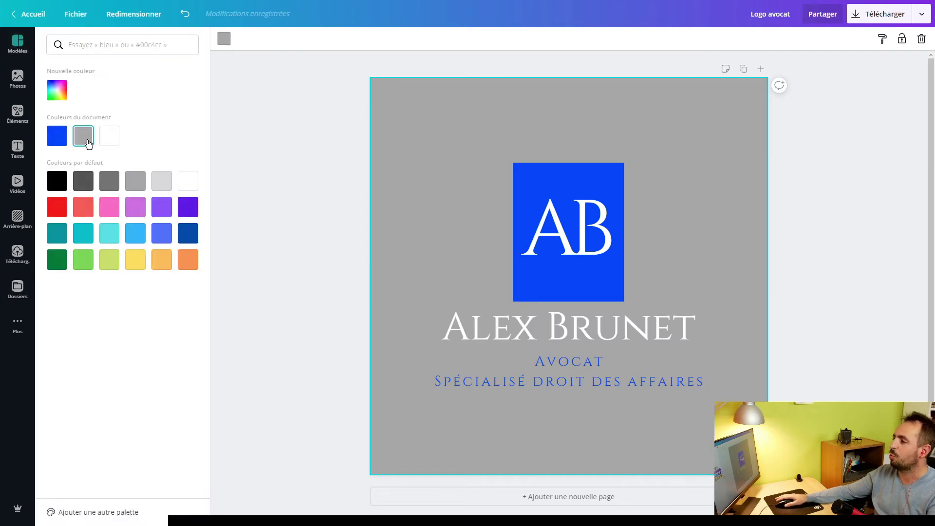
pyautogui.click(57, 188)
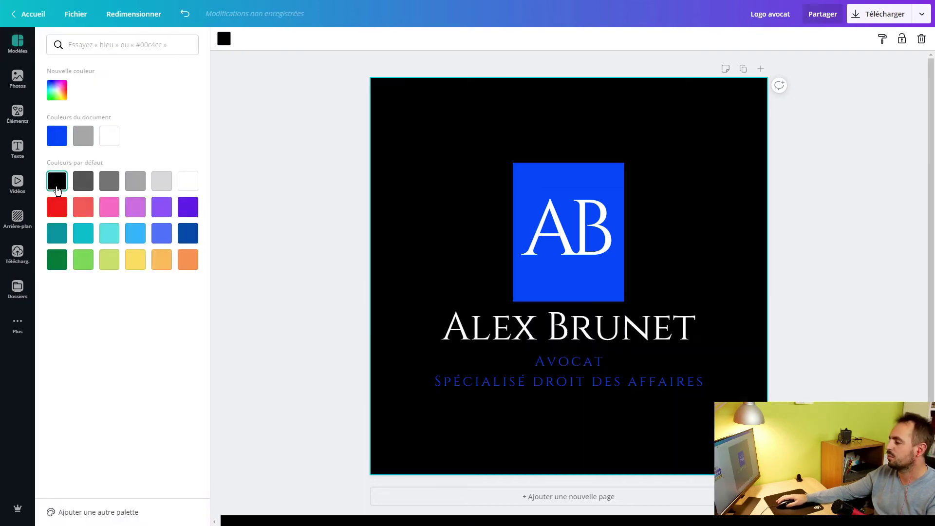
pyautogui.click(543, 178)
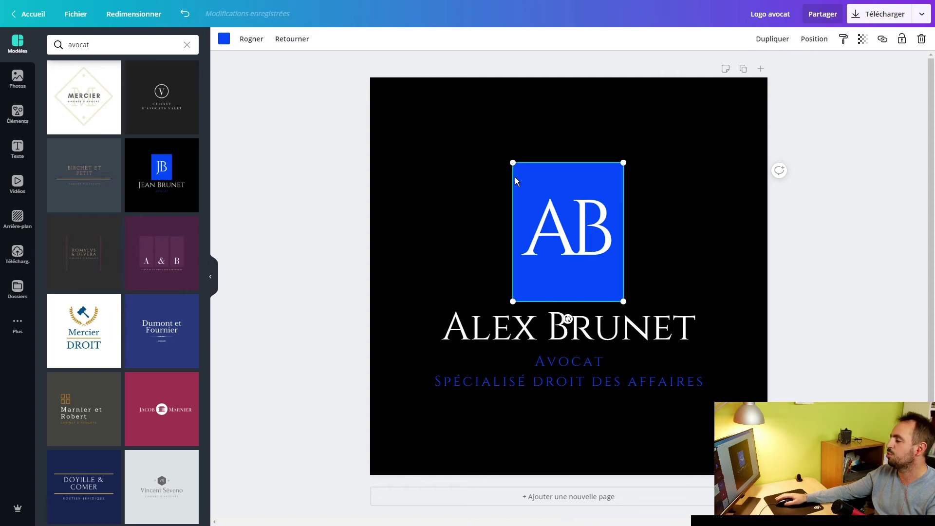
pyautogui.click(555, 221)
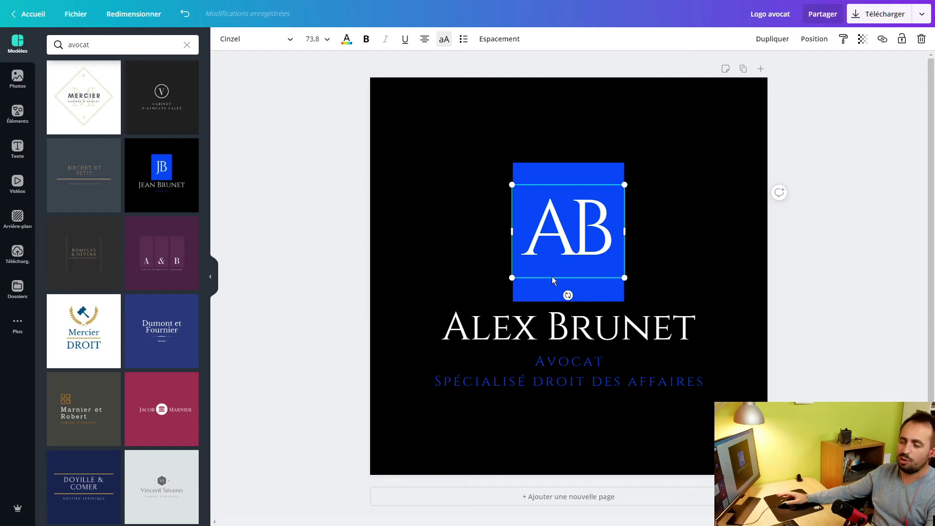
pyautogui.click(569, 375)
pyautogui.moveTo(569, 407); pyautogui.dragTo(569, 406)
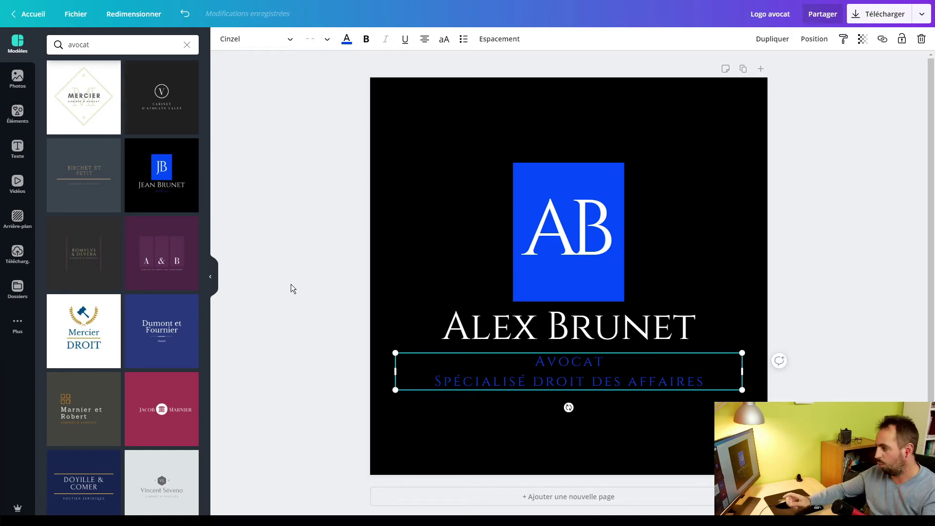
# - Duplicate the square logo design and title the copy "logo avocat version onde"
pyautogui.click(76, 14)
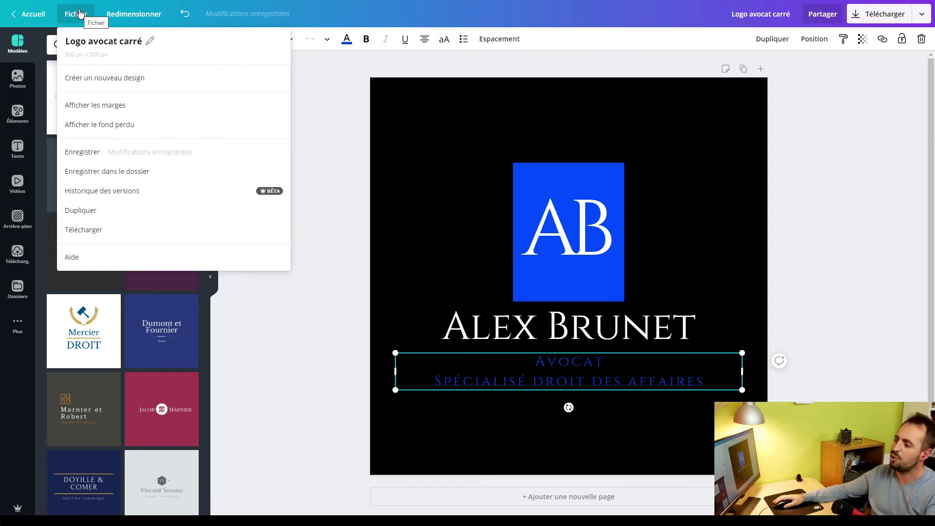
pyautogui.click(89, 211)
pyautogui.write('logo avocat ve')
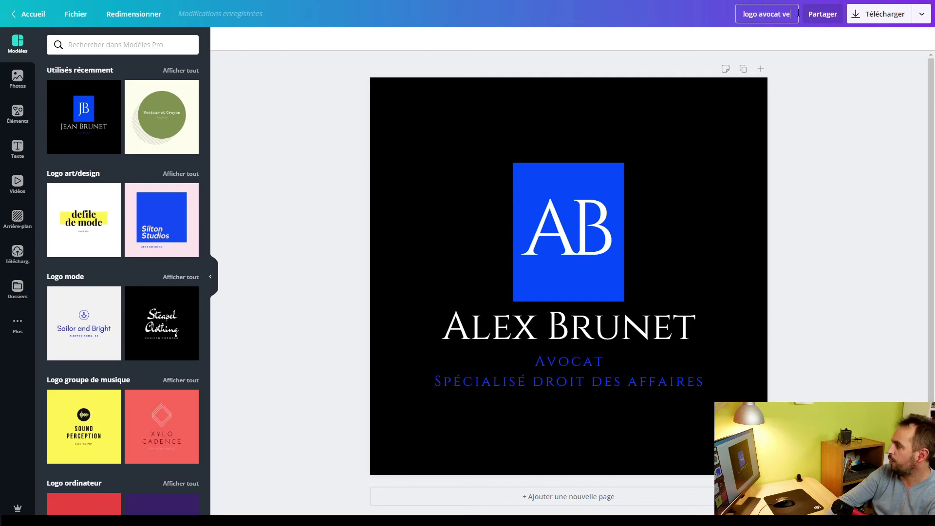
pyautogui.write('rsion ronde')
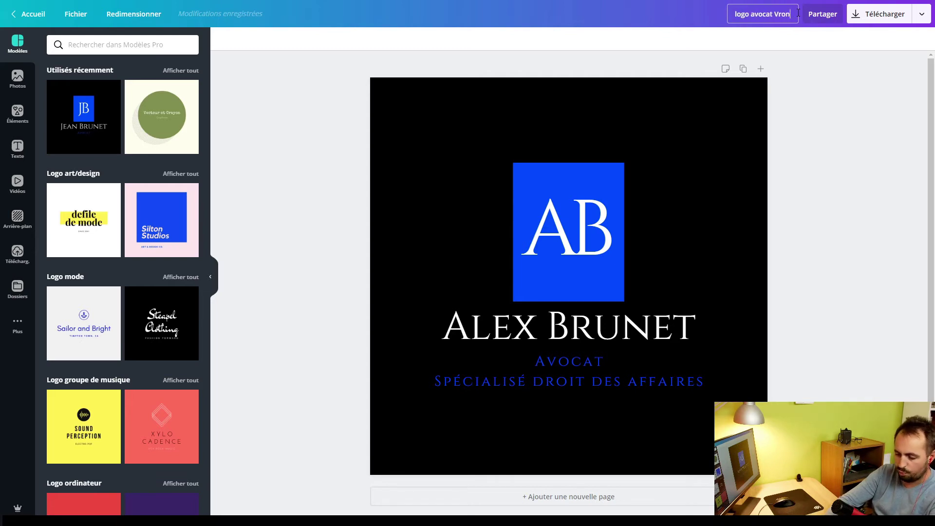
# - Remove the lawyer's name line, the blue subtitle and the black background from the copied design
pyautogui.click(482, 349)
pyautogui.press('Delete')
pyautogui.click(548, 361)
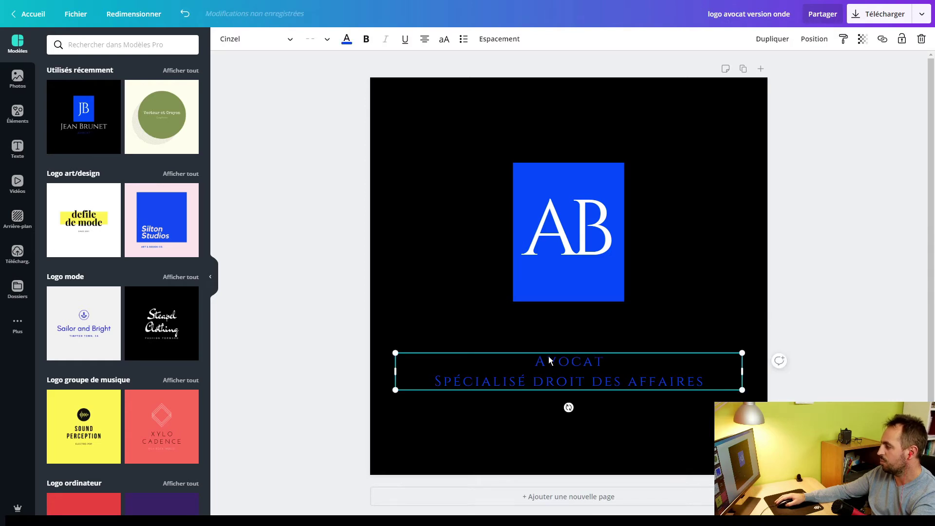
pyautogui.hotkey('ctrl', 'z')
pyautogui.hotkey('ctrl', 'z')
pyautogui.click(520, 380)
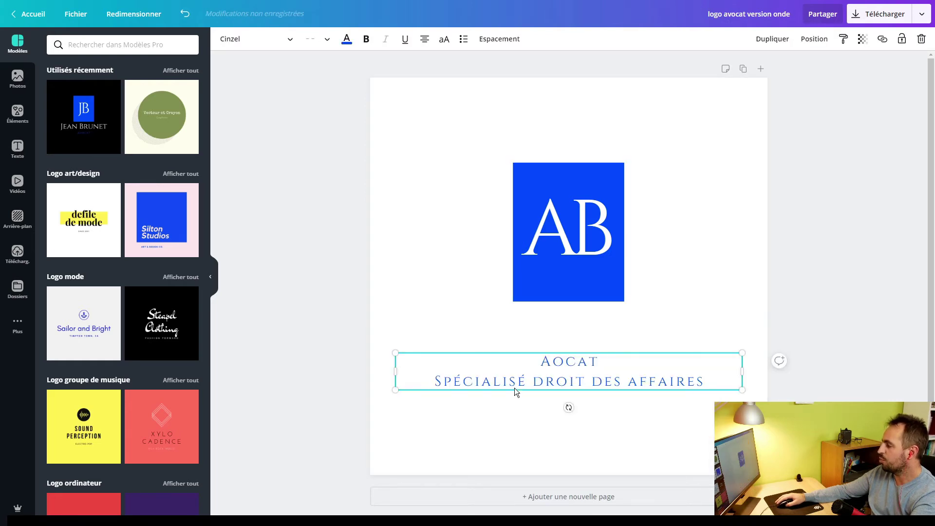
pyautogui.click(516, 388)
pyautogui.press('BackSpace')
pyautogui.moveTo(370, 323); pyautogui.dragTo(775, 435)
pyautogui.press('Delete')
# - Add a circle shape from the free basic shapes and enlarge it to span the whole page
pyautogui.click(18, 114)
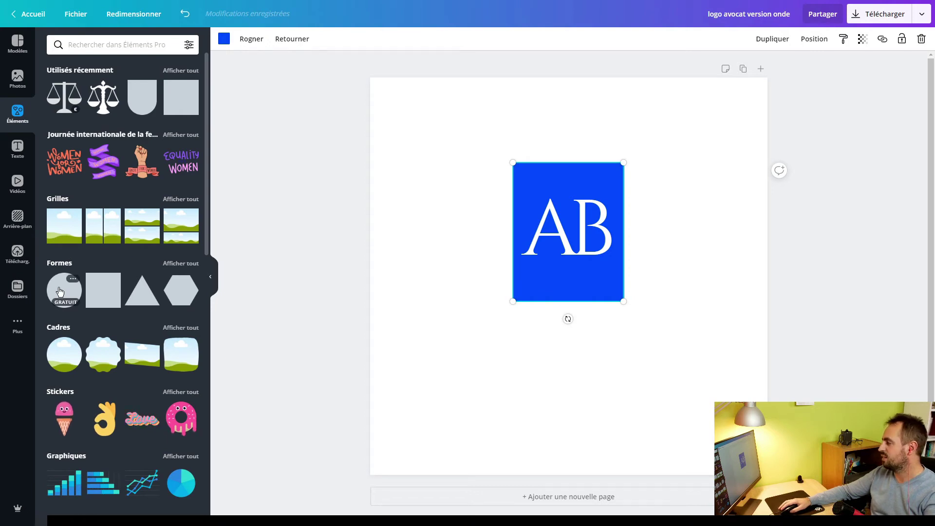
pyautogui.moveTo(59, 292); pyautogui.dragTo(370, 85)
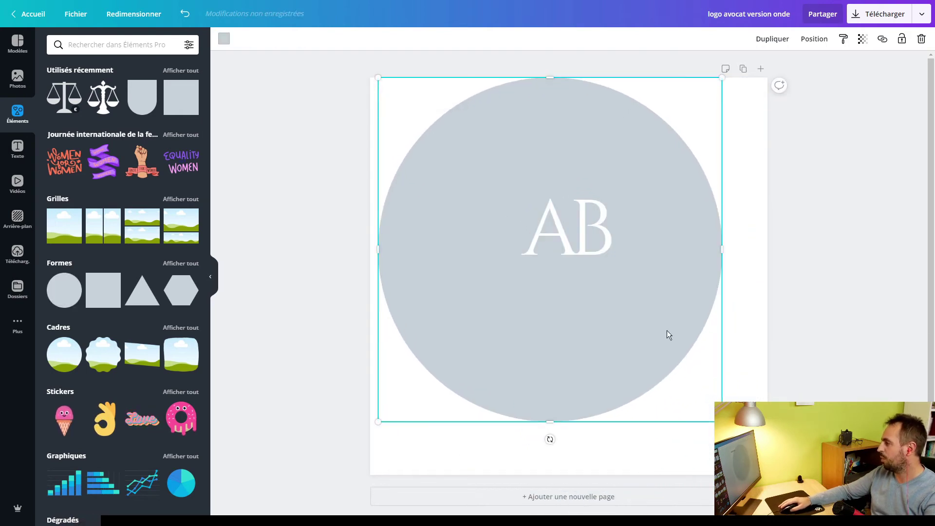
pyautogui.moveTo(414, 200); pyautogui.dragTo(401, 199)
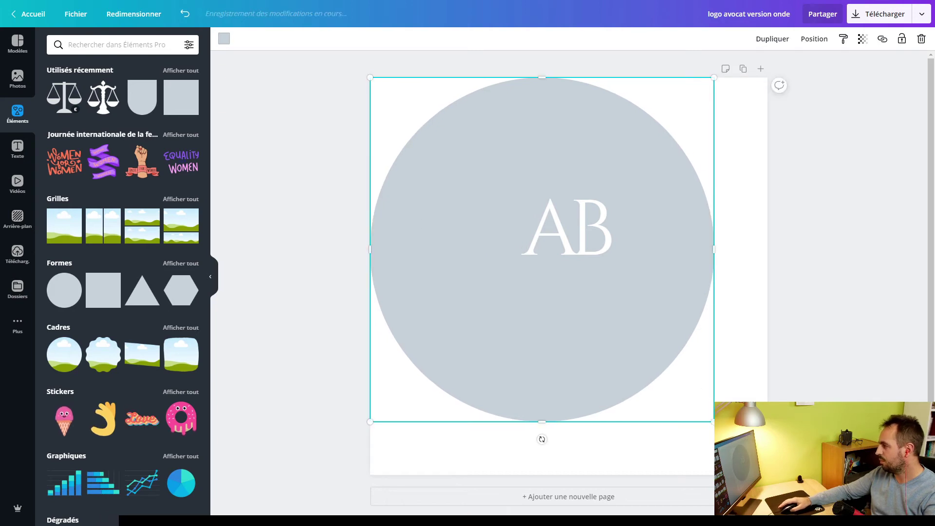
pyautogui.moveTo(714, 422); pyautogui.dragTo(768, 475)
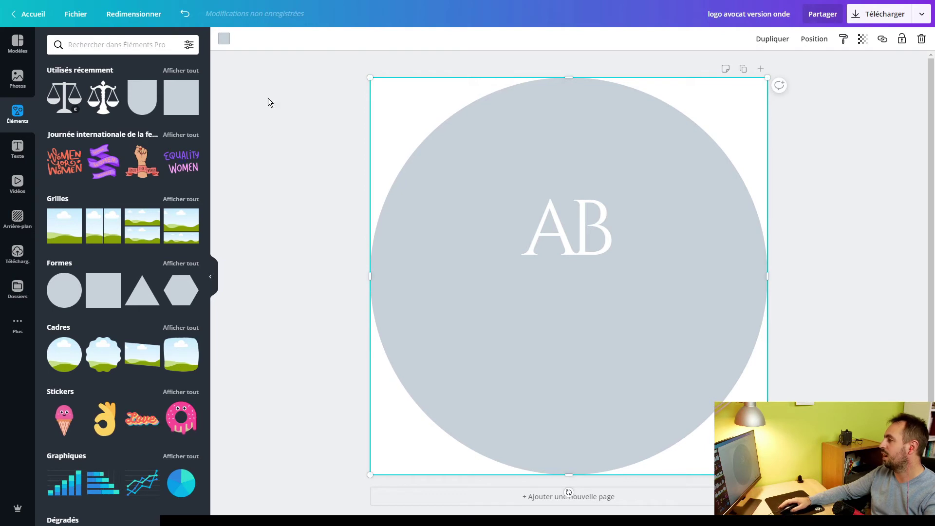
# - Recolor the circle with the logo's document blue and send it behind the other elements
pyautogui.click(224, 39)
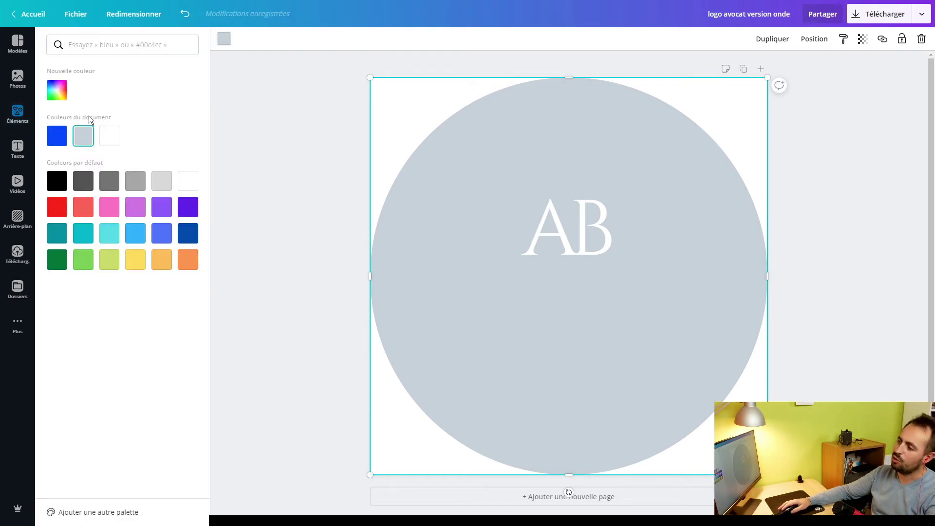
pyautogui.click(56, 141)
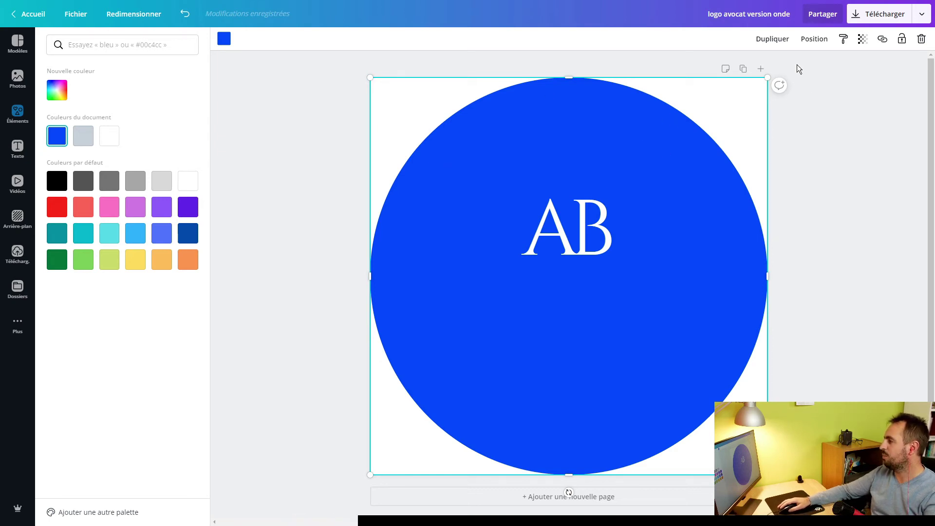
pyautogui.click(814, 39)
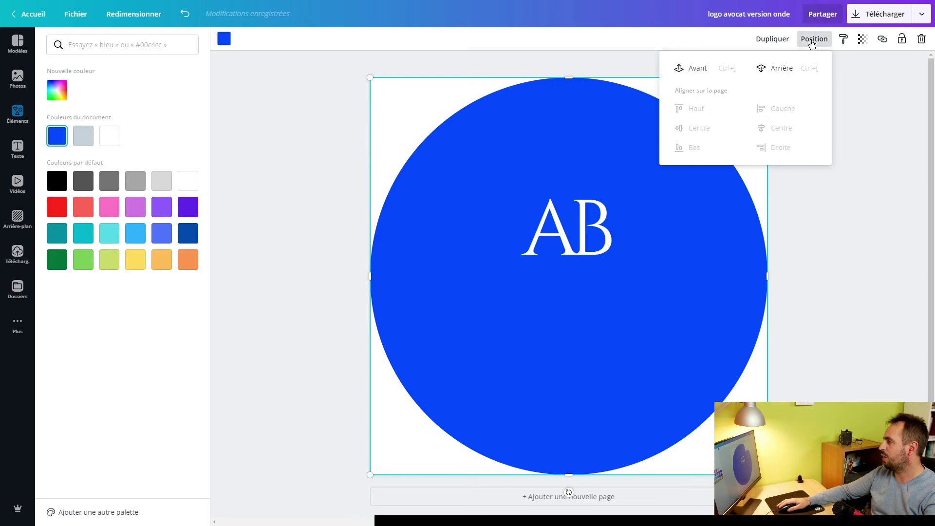
pyautogui.click(775, 69)
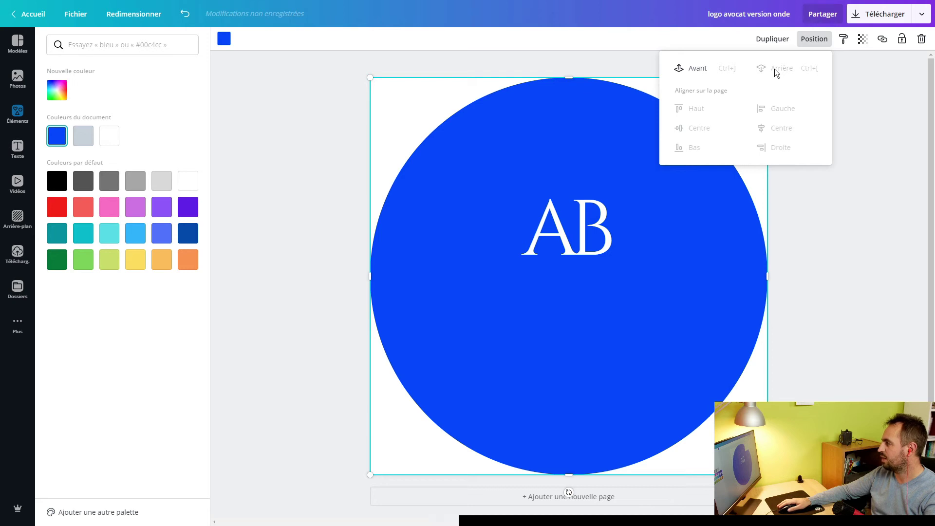
# - Pull the old blue square out from behind the monogram and delete it
pyautogui.click(568, 182)
pyautogui.moveTo(567, 183); pyautogui.dragTo(404, 103)
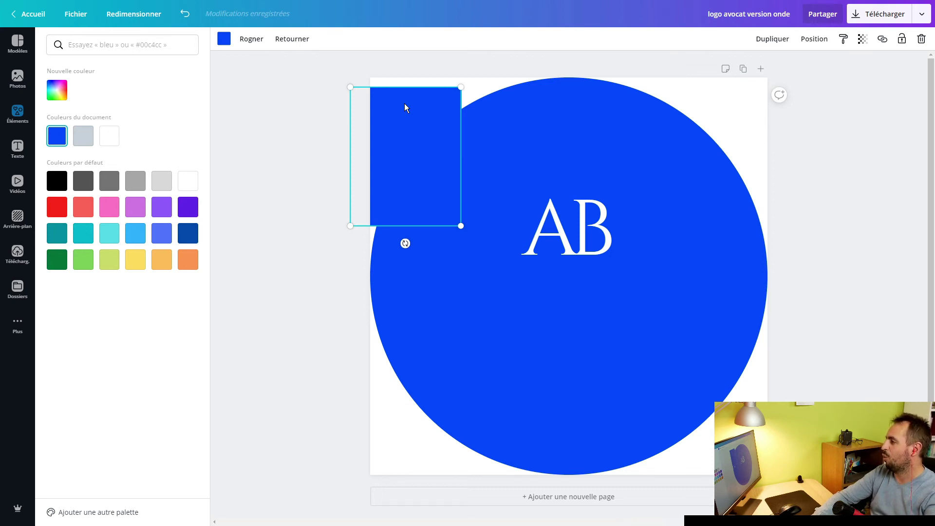
pyautogui.press('Delete')
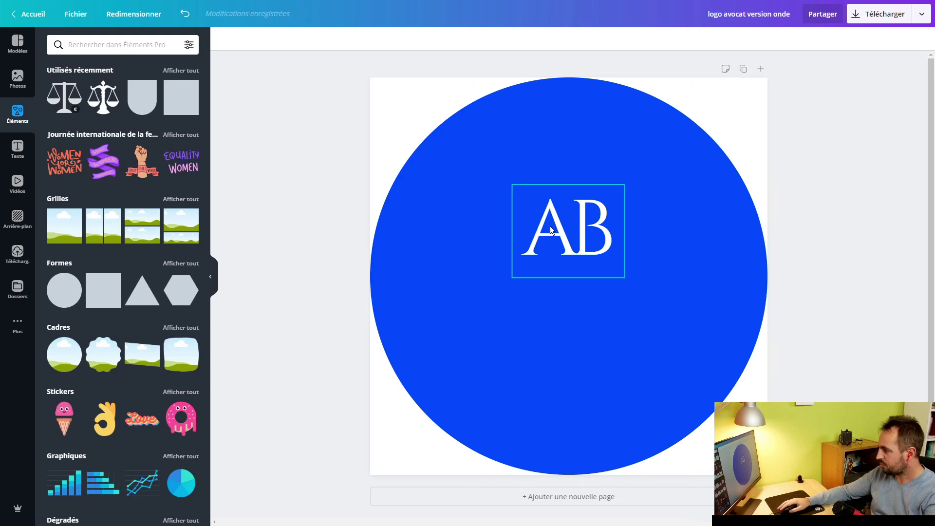
# - Enlarge the white AB monogram to nearly the circle's full width and center it in the circle
pyautogui.click(557, 228)
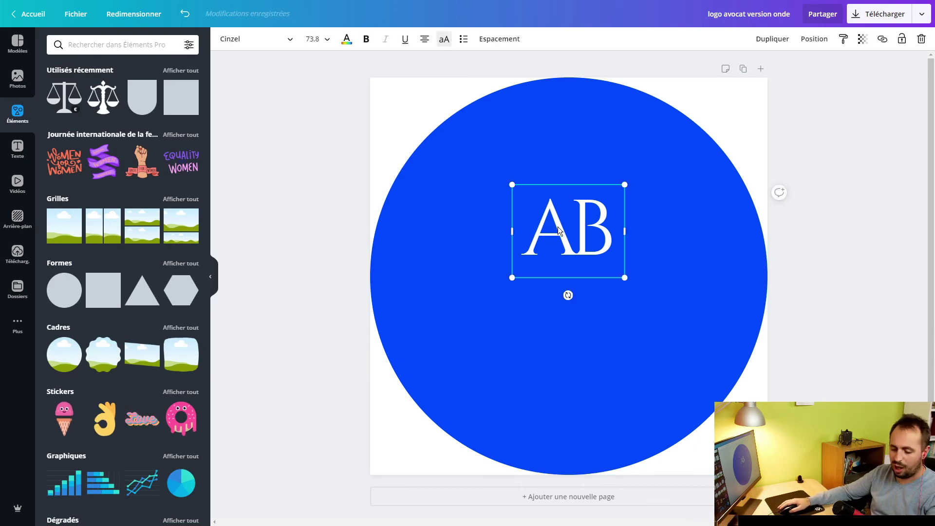
pyautogui.moveTo(624, 184); pyautogui.dragTo(659, 143)
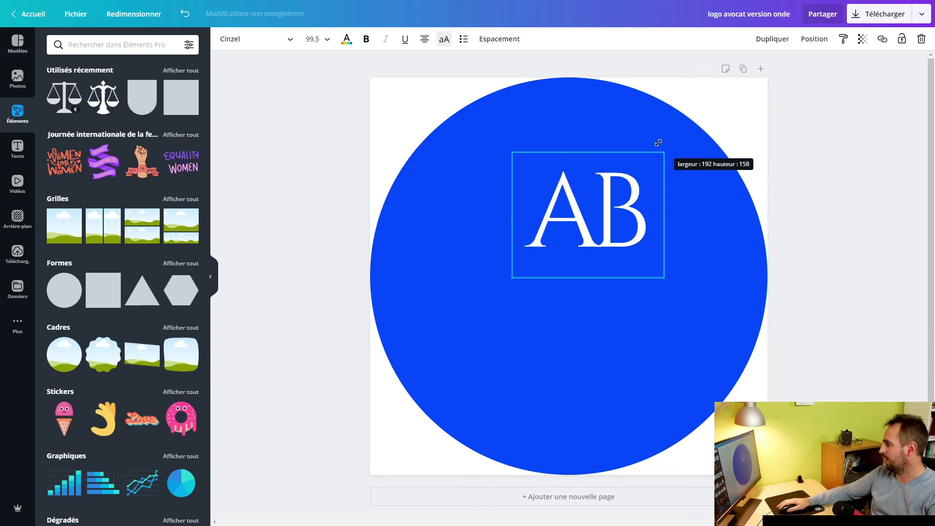
pyautogui.moveTo(658, 143); pyautogui.dragTo(755, 76)
pyautogui.moveTo(646, 214); pyautogui.dragTo(596, 280)
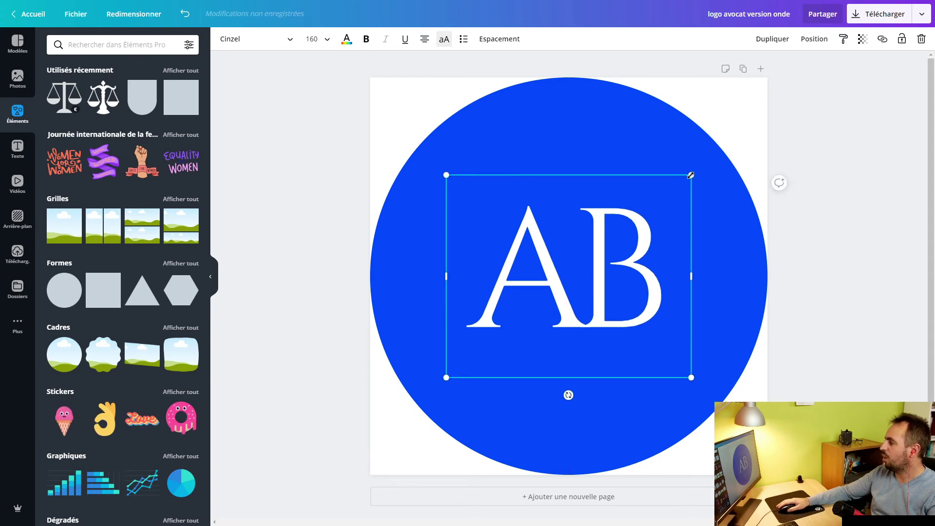
pyautogui.moveTo(688, 179); pyautogui.dragTo(748, 121)
pyautogui.click(836, 199)
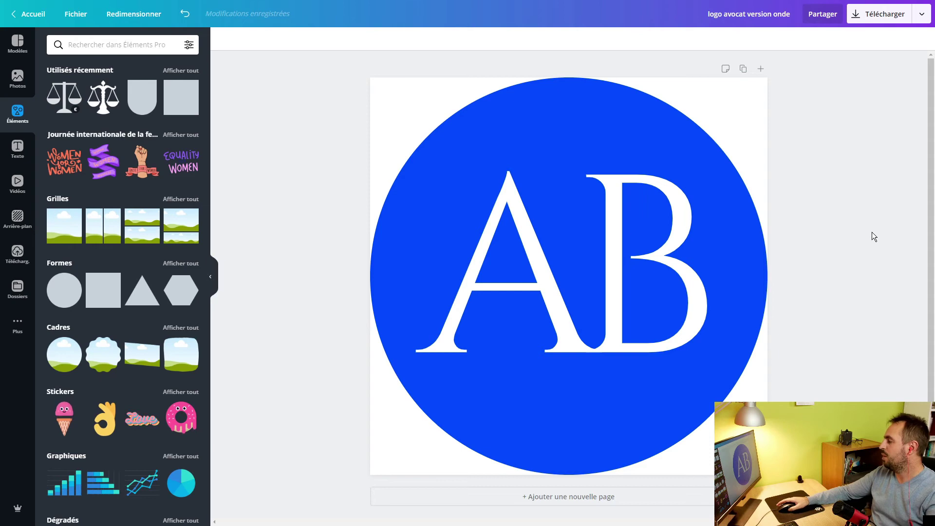
# - Examine the round logo's legibility at thumbnail size and its sharpness at high magnification
pyautogui.scroll(-1, 830, 234)
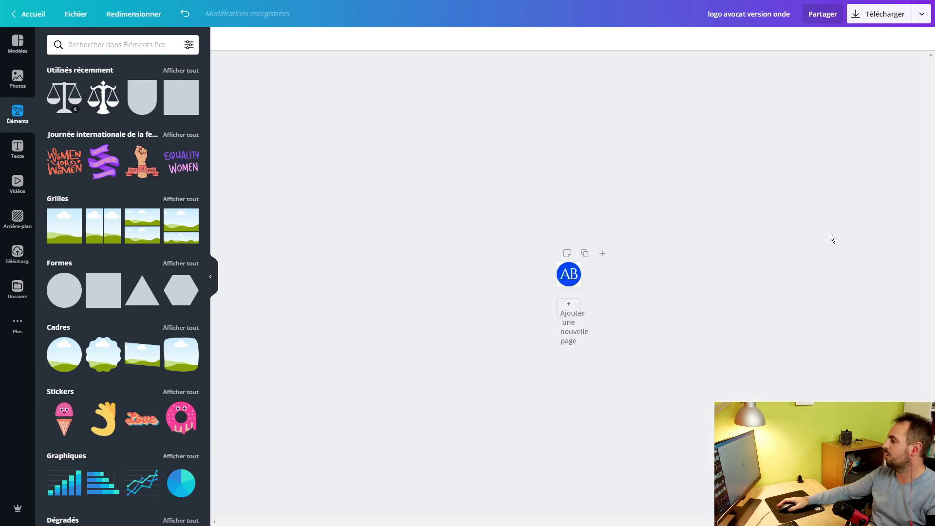
pyautogui.scroll(1, 831, 234)
pyautogui.scroll(-2, 831, 238)
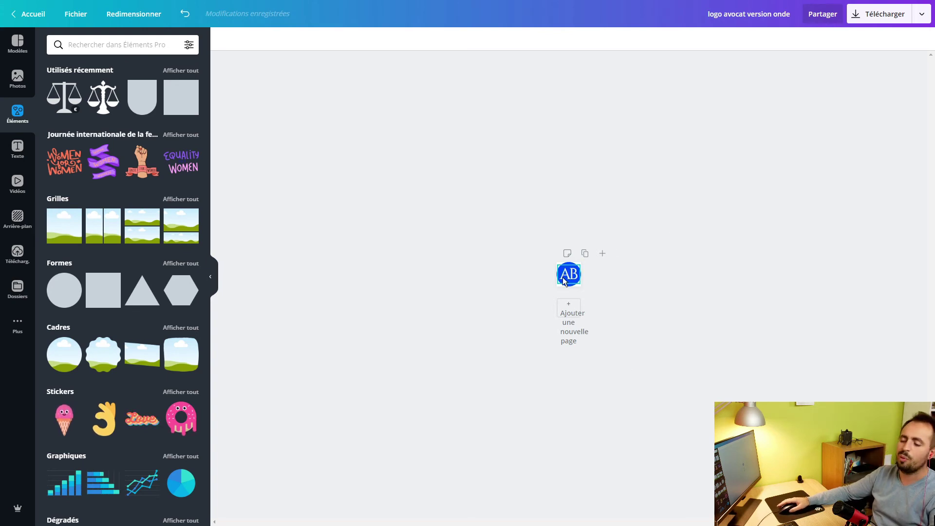
pyautogui.scroll(1, 563, 278)
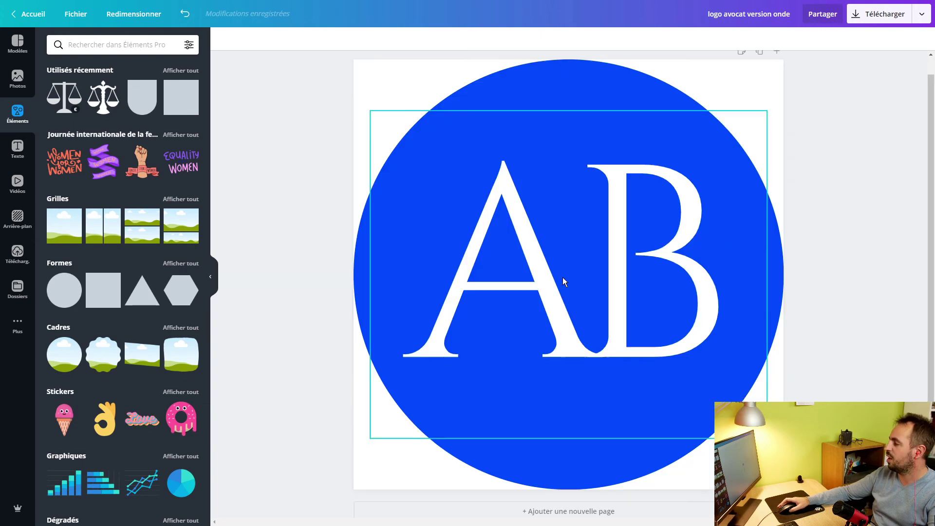
pyautogui.scroll(-1, 563, 277)
pyautogui.scroll(2, 563, 278)
pyautogui.scroll(1, 563, 282)
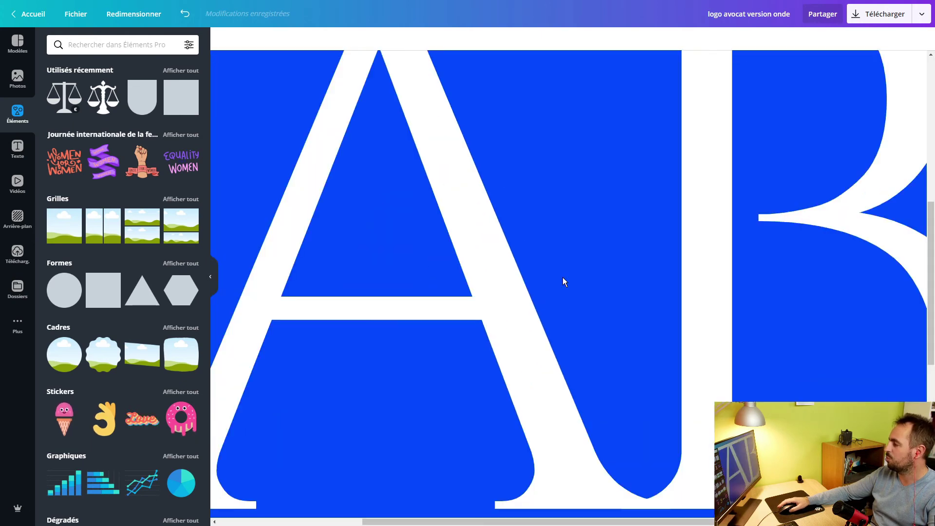
# - Compare the round AB logo at thumbnail size and at full canvas size
pyautogui.scroll(-3, 562, 281)
pyautogui.scroll(2, 562, 281)
pyautogui.scroll(-3, 564, 281)
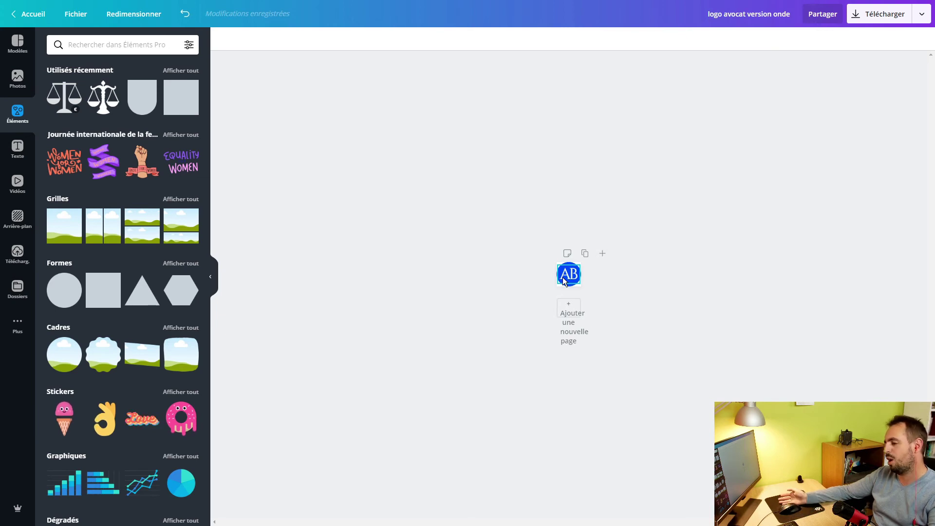
pyautogui.scroll(2, 630, 265)
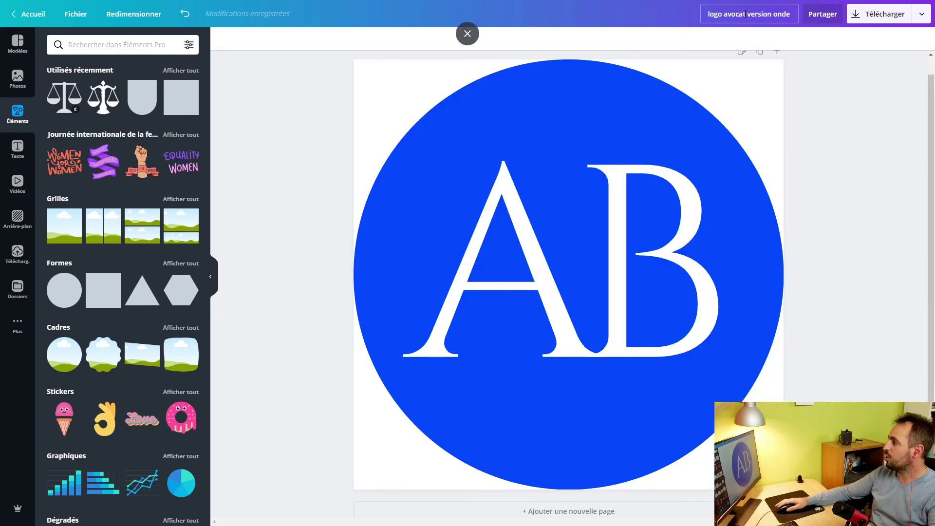
# - Go back to the list of all designs and open the "Logo avocat carré" design
pyautogui.click(77, 15)
pyautogui.click(275, 157)
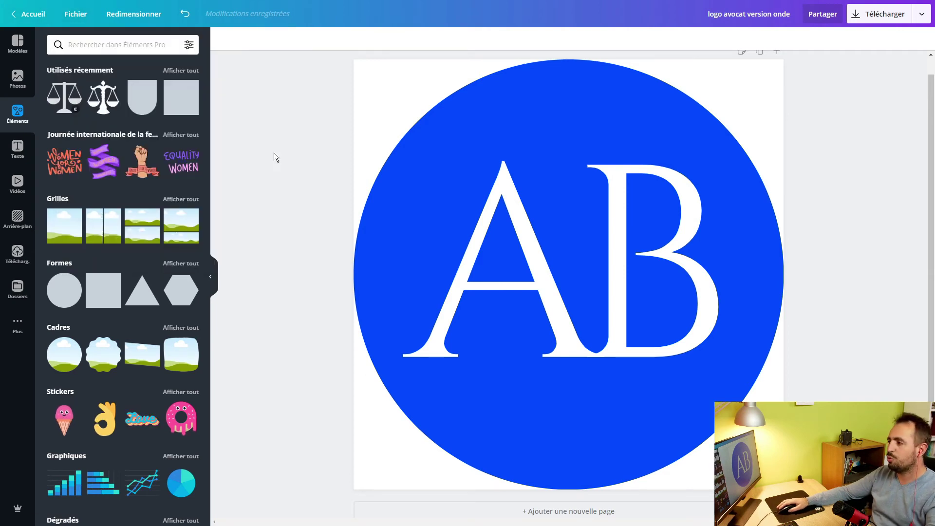
pyautogui.click(69, 14)
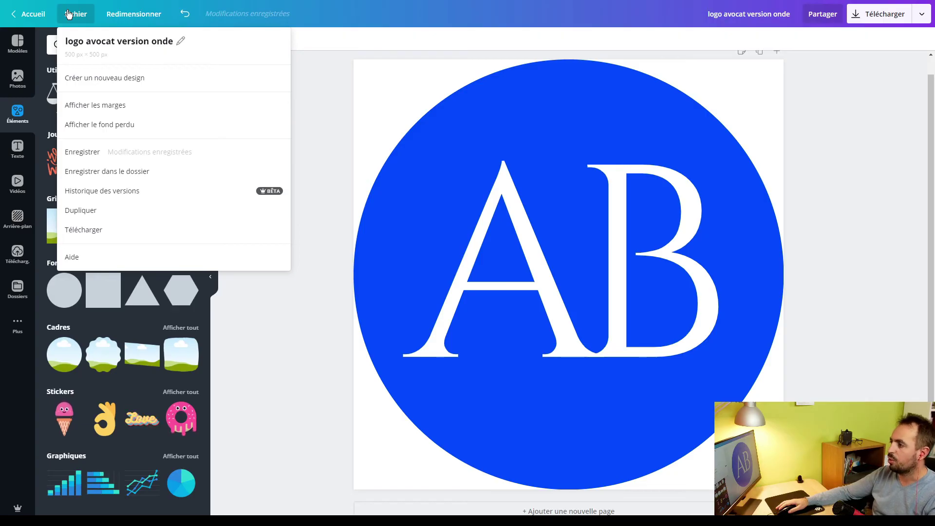
pyautogui.click(40, 12)
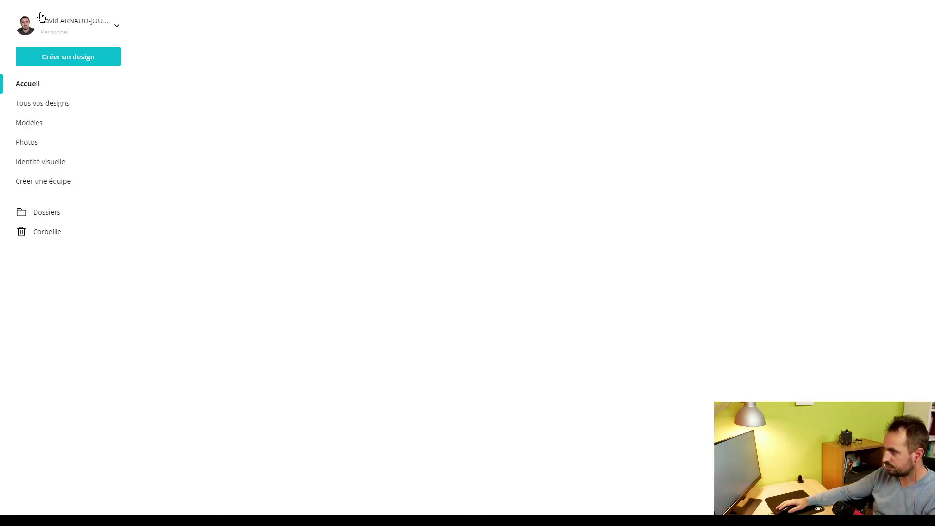
pyautogui.click(54, 107)
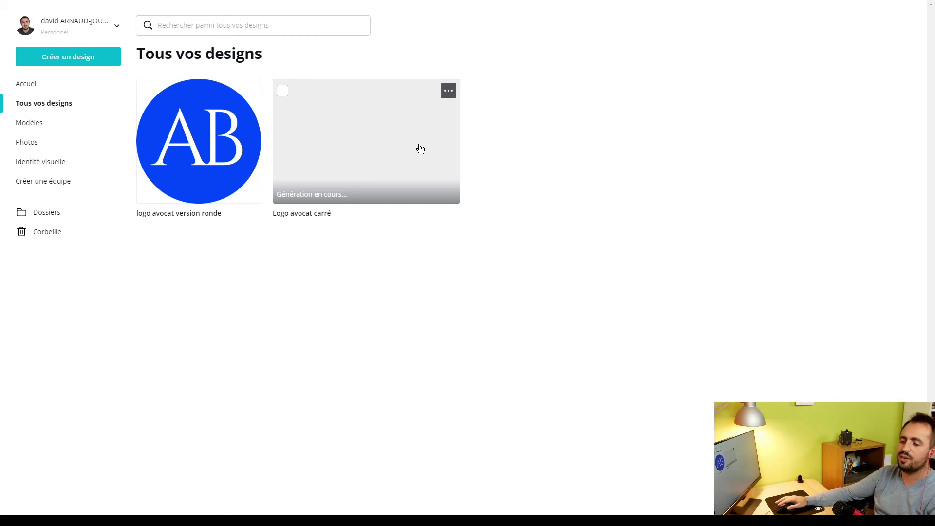
pyautogui.click(344, 145)
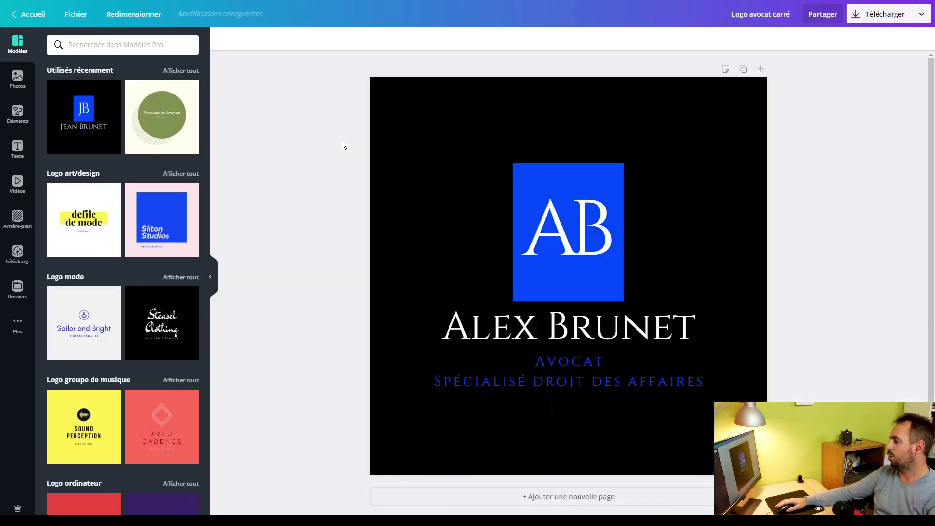
# - Duplicate the square logo design and rename the copy as "Logo large"
pyautogui.click(75, 15)
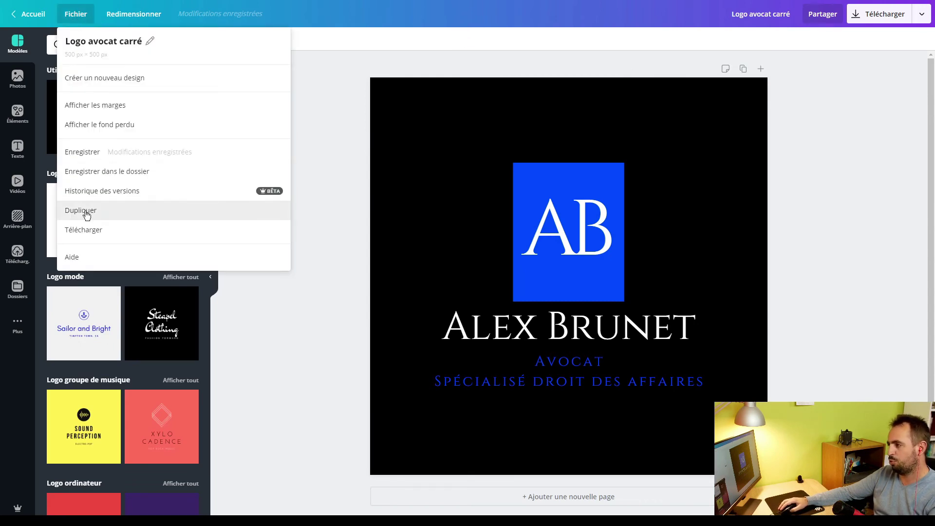
pyautogui.click(85, 212)
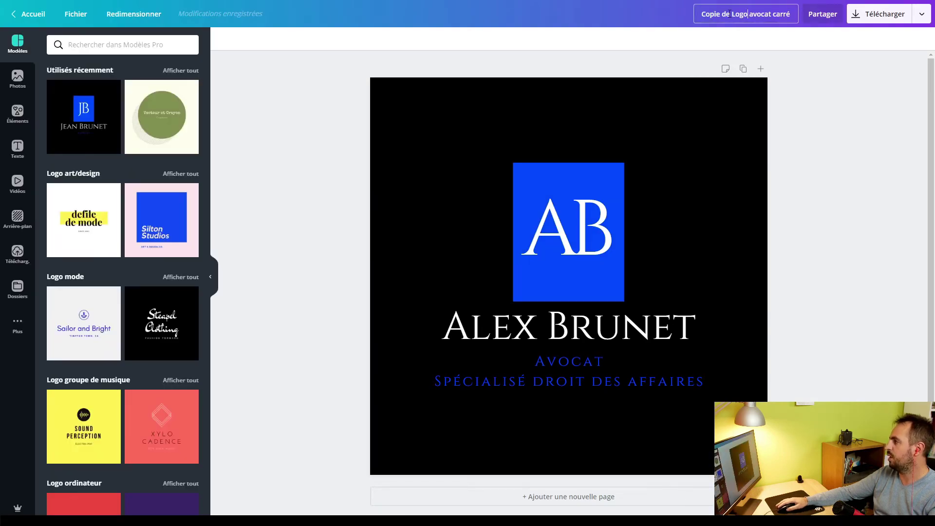
pyautogui.press('BackSpace')
pyautogui.press('BackSpace')
pyautogui.press('BackSpace')
pyautogui.press('BackSpace')
pyautogui.press('BackSpace')
pyautogui.press('BackSpace')
pyautogui.press('BackSpace')
pyautogui.press('BackSpace')
pyautogui.press('BackSpace')
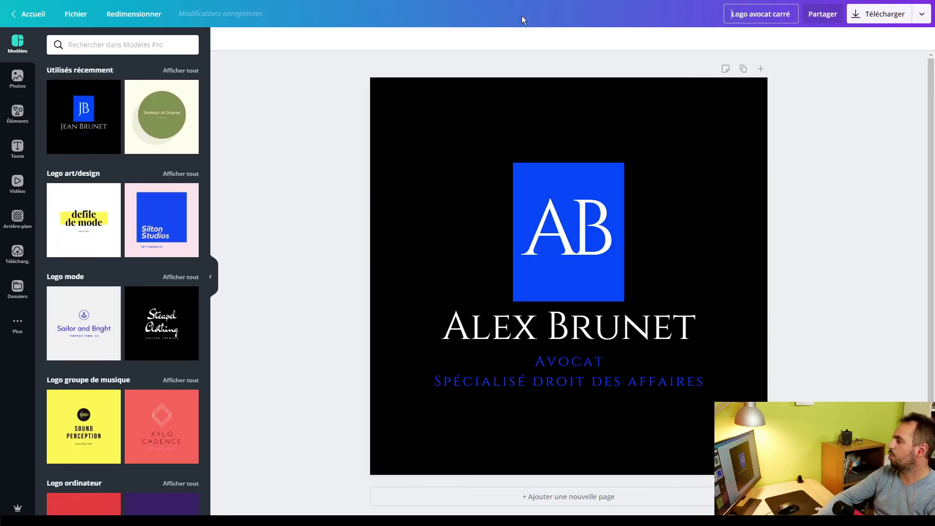
pyautogui.hotkey('shift', 'End')
pyautogui.write('large')
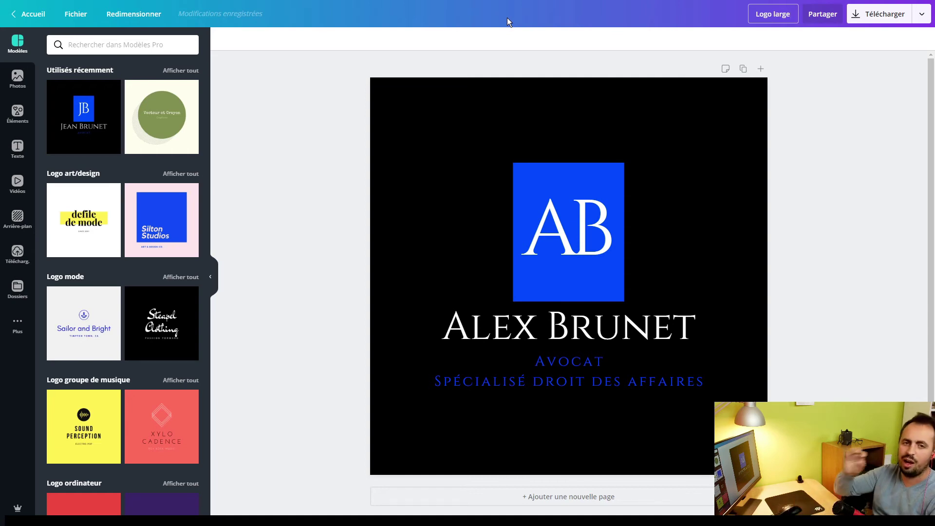
# - Move the blue square together with its AB monogram to the canvas's left side, about halfway down
pyautogui.click(709, 218)
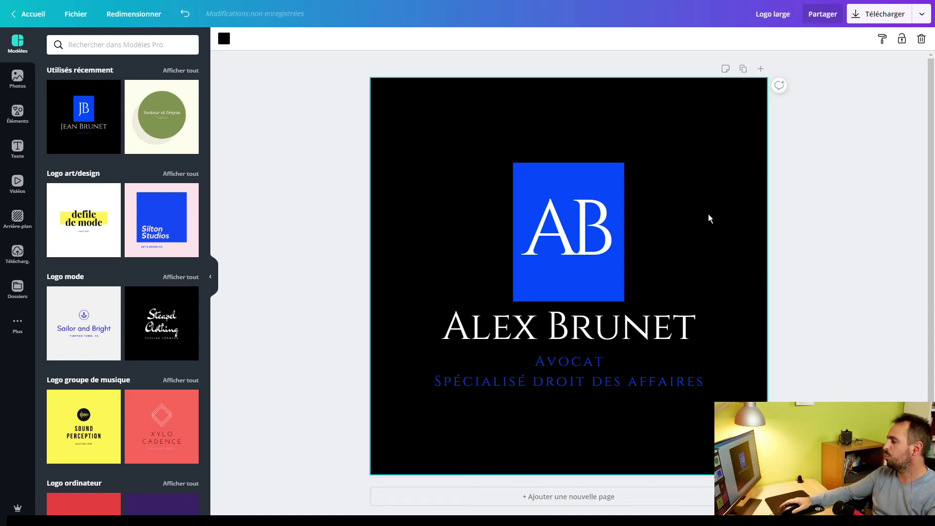
pyautogui.moveTo(302, 125); pyautogui.dragTo(719, 304)
pyautogui.moveTo(516, 225); pyautogui.dragTo(395, 266)
pyautogui.moveTo(834, 269); pyautogui.dragTo(383, 423)
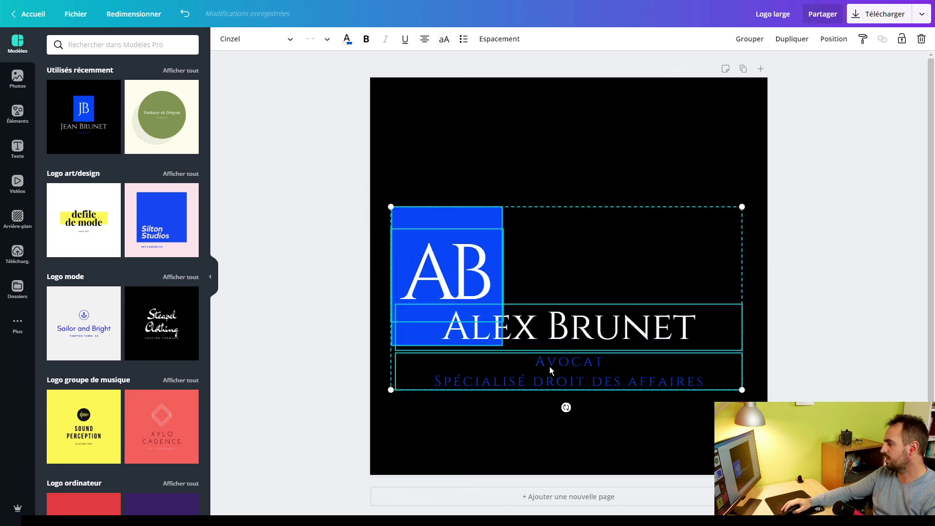
pyautogui.click(849, 306)
# - Place the lawyer's name and the tagline beside the blue square and scale the tagline down to size 13.2
pyautogui.moveTo(560, 318); pyautogui.dragTo(628, 246)
pyautogui.moveTo(558, 361); pyautogui.dragTo(626, 279)
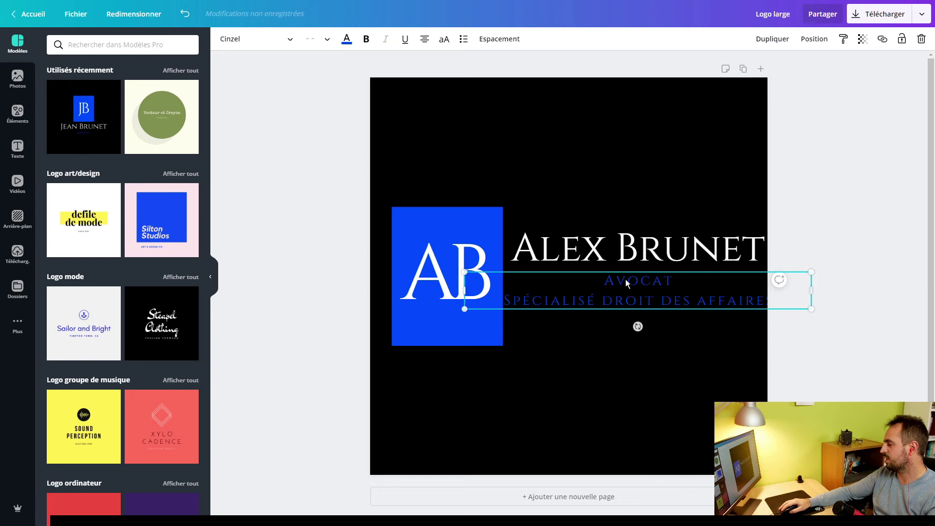
pyautogui.moveTo(810, 309); pyautogui.dragTo(804, 308)
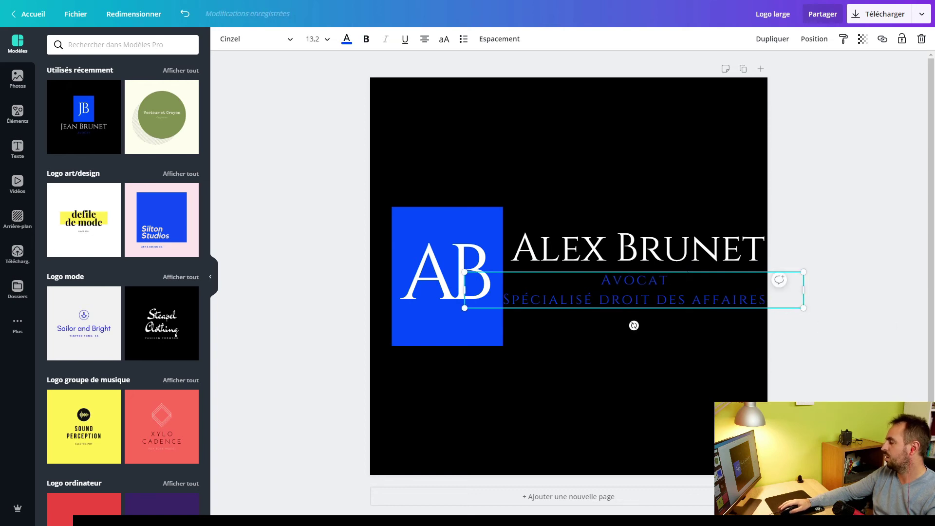
# - Rebreak the tagline into two lines reading "Avocat Spécialisé" and "droit des affaires"
pyautogui.press('Delete')
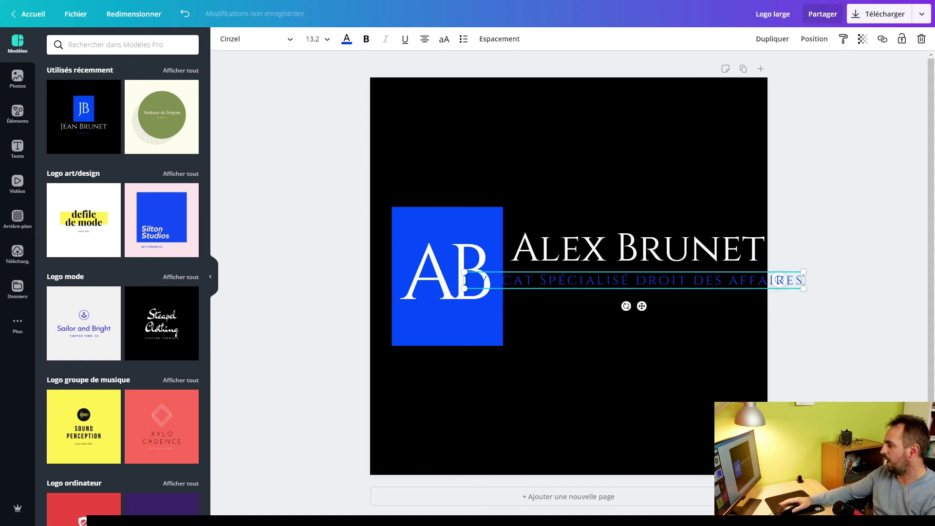
pyautogui.press('Return')
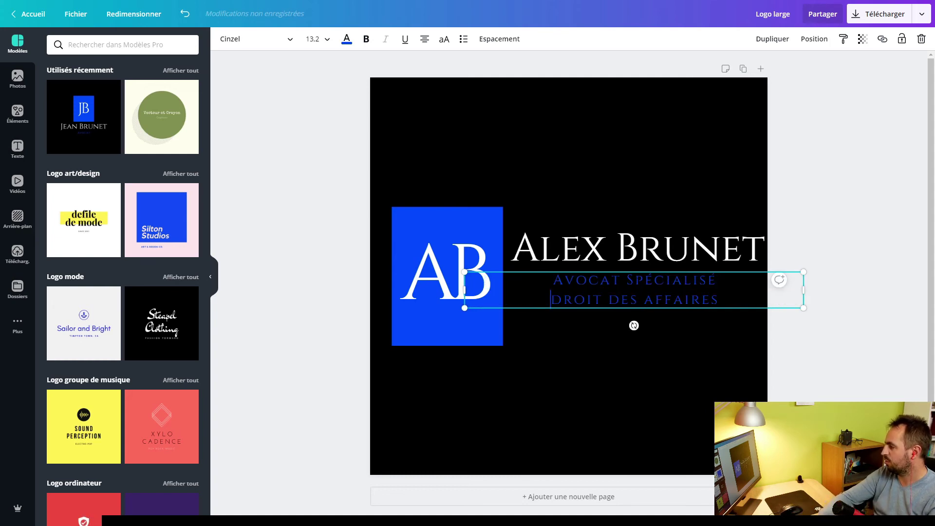
pyautogui.click(823, 352)
# - Enlarge the two-line tagline to size 18.1 and position it directly under the lawyer's name
pyautogui.click(640, 301)
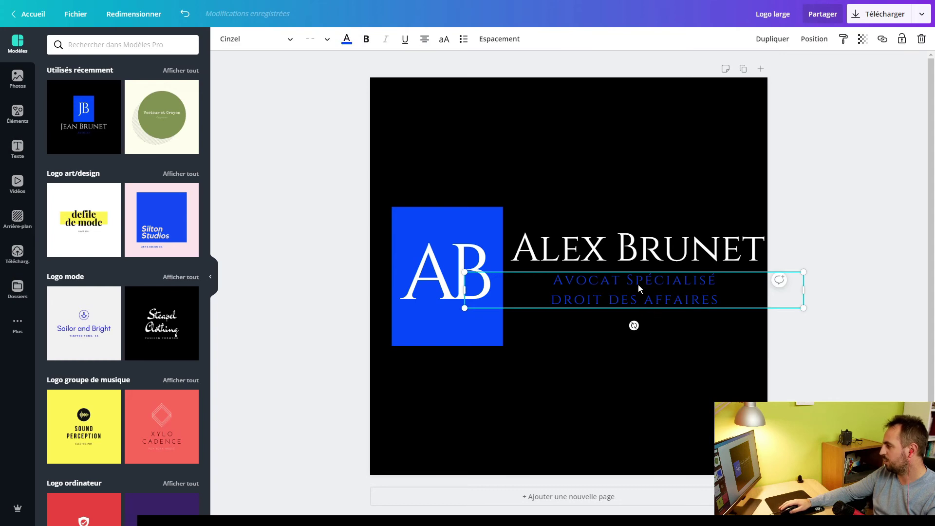
pyautogui.moveTo(645, 308); pyautogui.dragTo(603, 346)
pyautogui.moveTo(761, 310); pyautogui.dragTo(863, 234)
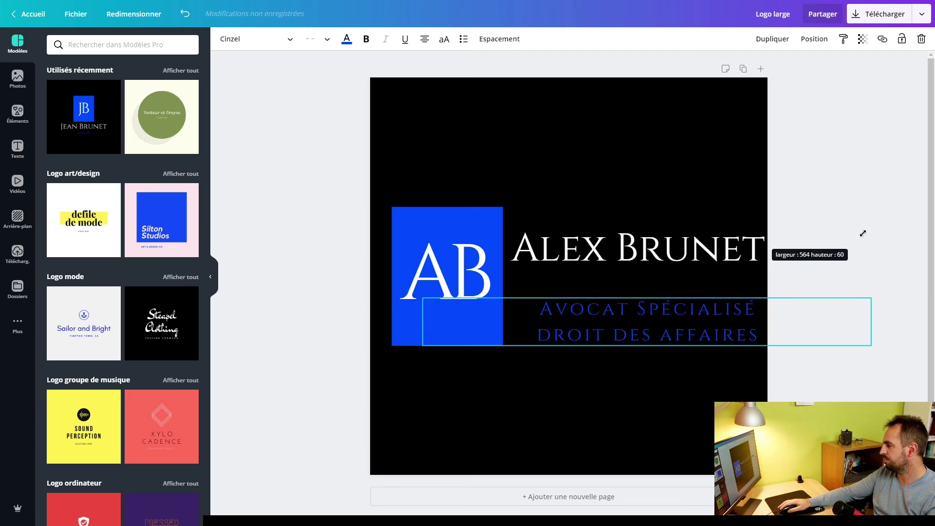
pyautogui.moveTo(422, 299); pyautogui.dragTo(401, 296)
pyautogui.moveTo(544, 296); pyautogui.dragTo(544, 275)
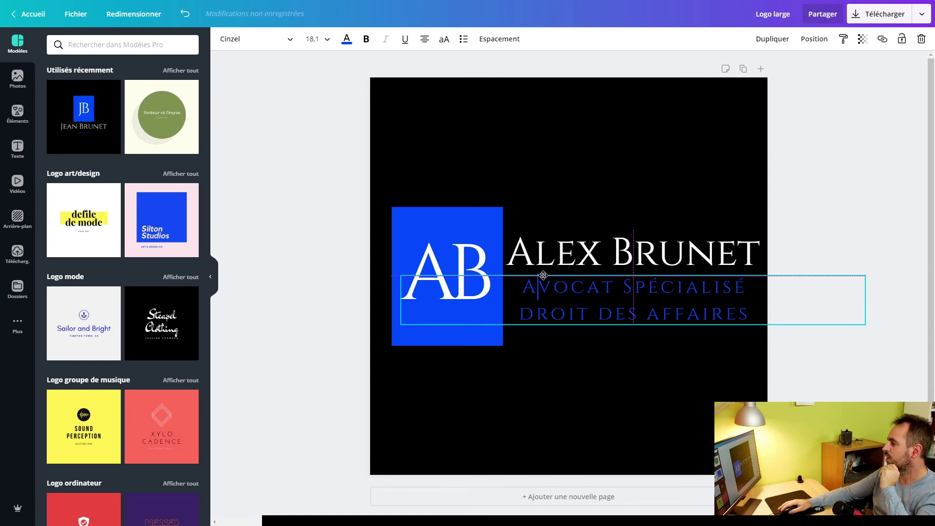
pyautogui.click(811, 193)
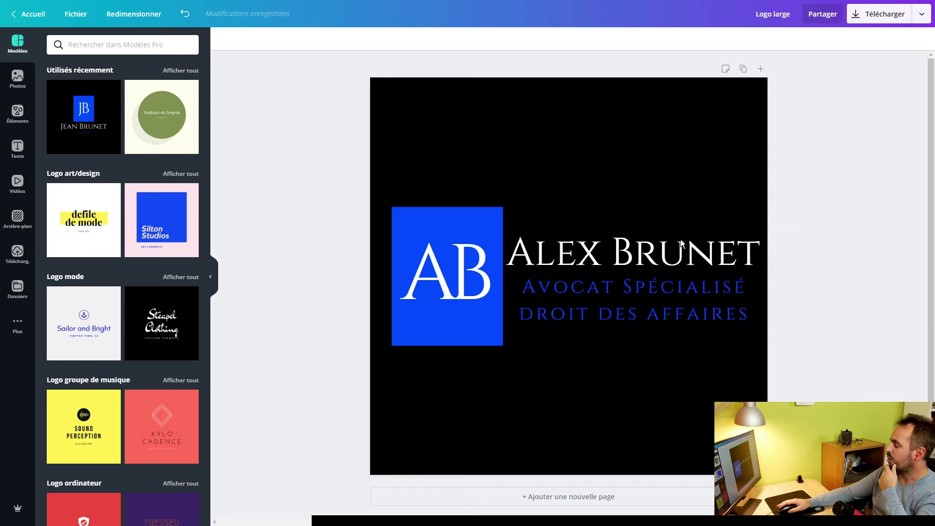
# - Left-align the lawyer's name and move it clear of the blue square, slightly above the tagline
pyautogui.click(541, 255)
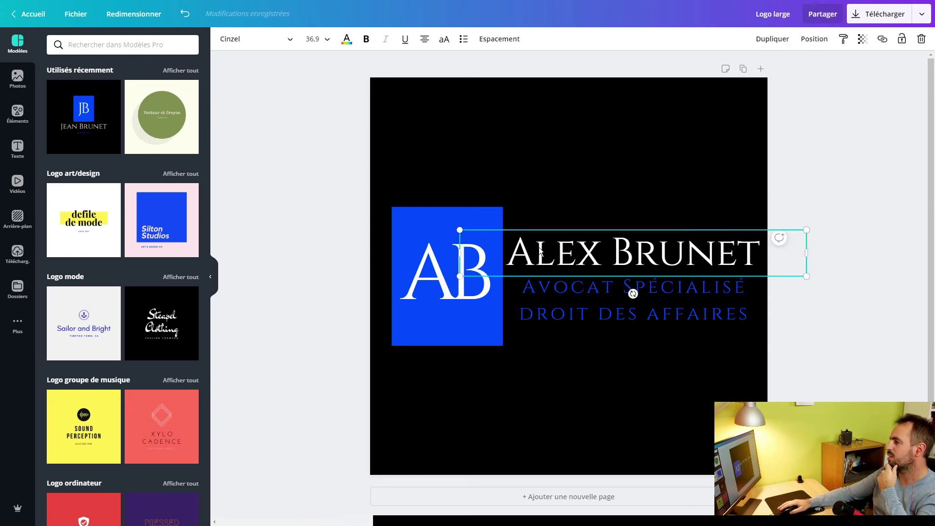
pyautogui.click(425, 39)
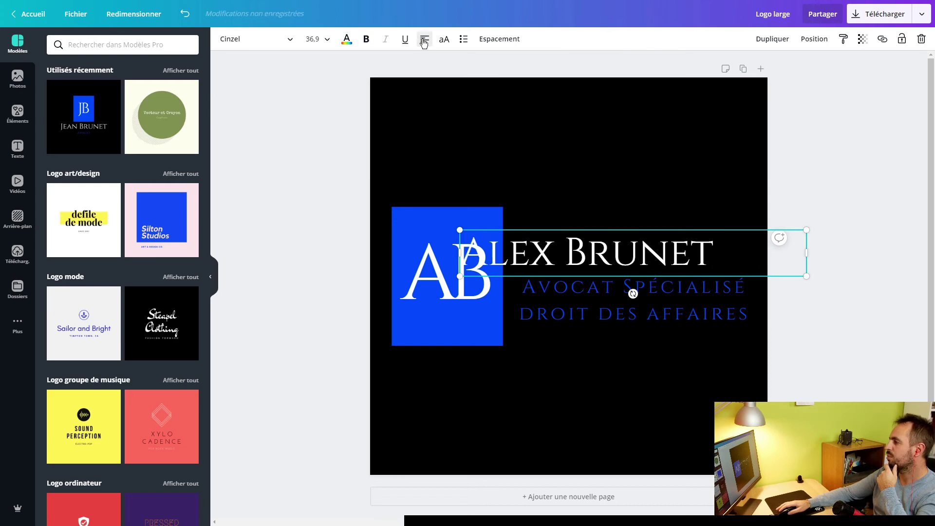
pyautogui.moveTo(575, 233); pyautogui.dragTo(634, 220)
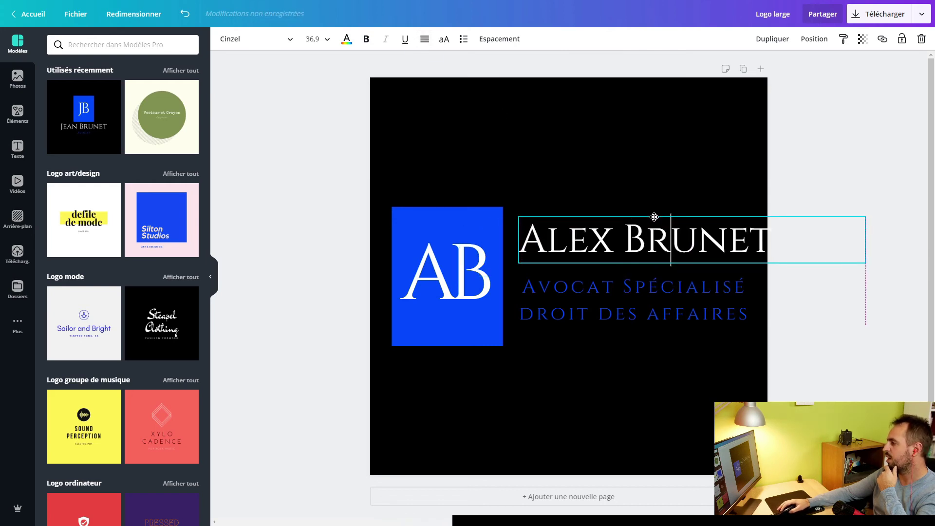
# - Left-align the tagline beneath the name at the same left edge and shrink the name to fit inside the canvas
pyautogui.click(570, 287)
pyautogui.click(425, 39)
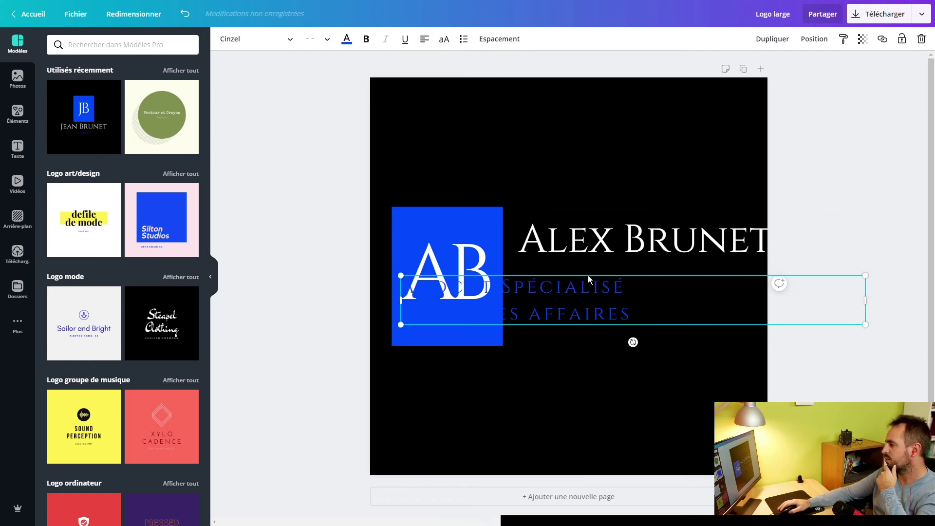
pyautogui.moveTo(867, 301); pyautogui.dragTo(737, 263)
pyautogui.click(739, 243)
pyautogui.moveTo(866, 263); pyautogui.dragTo(835, 253)
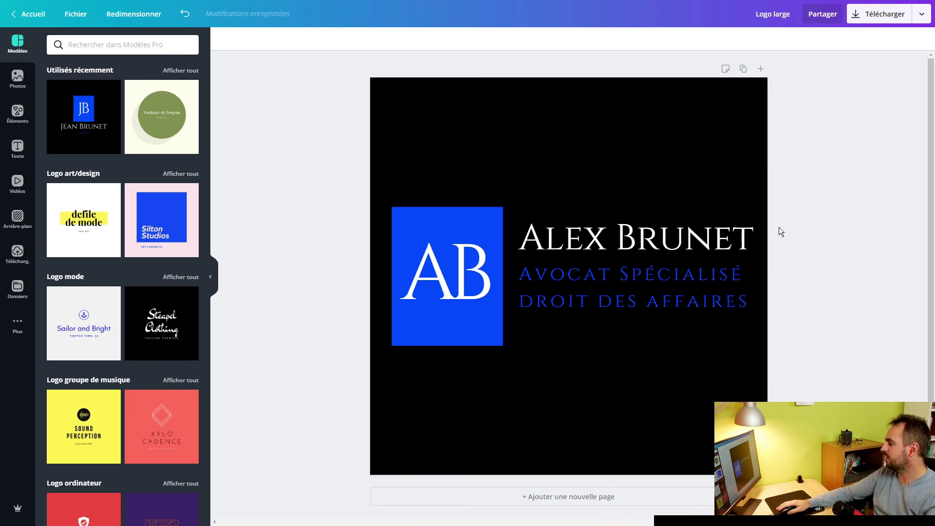
# - Reshape the blue block to be wider and shorter, about as tall as the text lines, and recenter the AB monogram on it
pyautogui.click(448, 273)
pyautogui.moveTo(448, 361); pyautogui.dragTo(509, 277)
pyautogui.moveTo(516, 332); pyautogui.dragTo(449, 286)
pyautogui.click(306, 266)
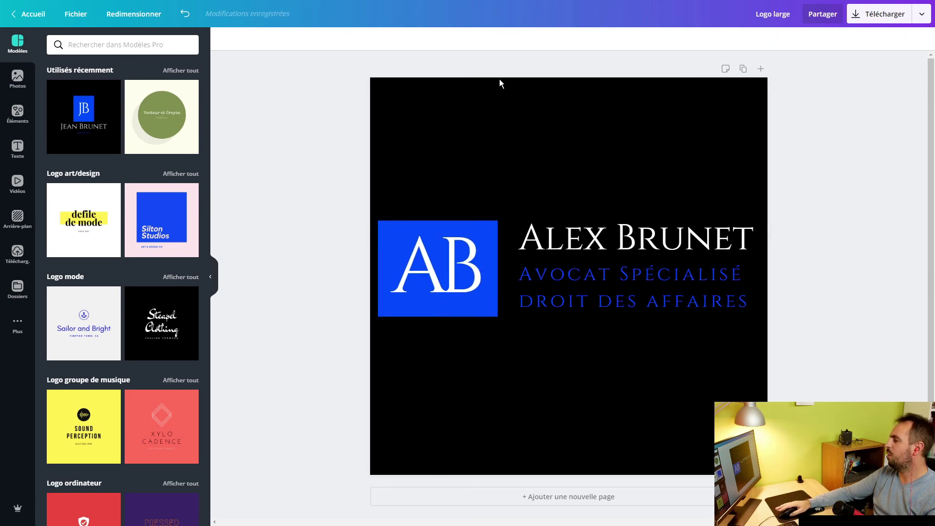
# - Nudge the monogram block closer to the text and make a copy of the design resized to 500 × 200 px
pyautogui.click(502, 97)
pyautogui.moveTo(303, 173); pyautogui.dragTo(846, 346)
pyautogui.click(134, 14)
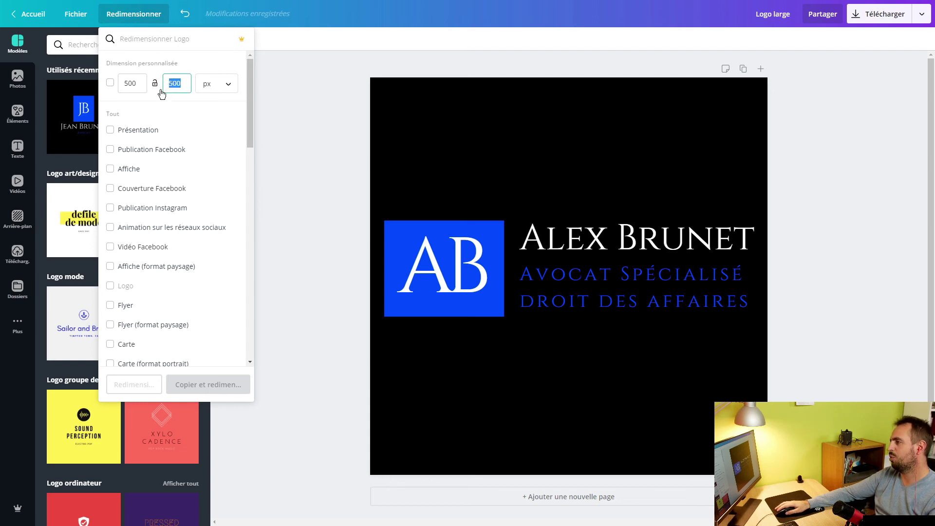
pyautogui.write('200')
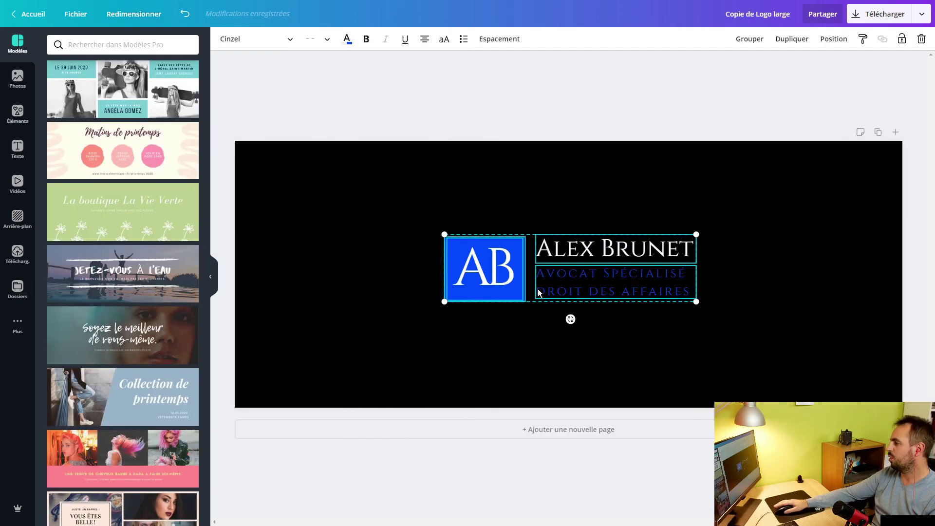
# - Enlarge all the logo elements together to nearly the full banner width and center them vertically
pyautogui.moveTo(490, 270); pyautogui.dragTo(291, 185)
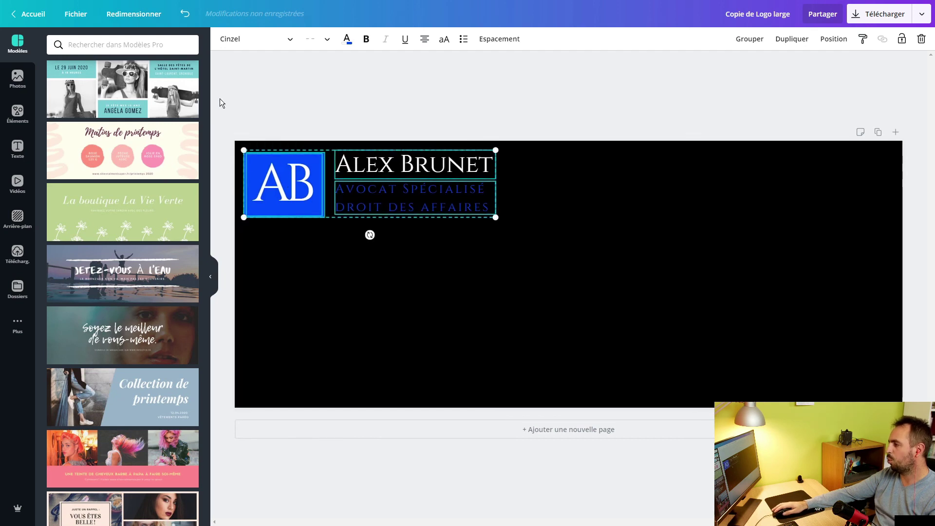
pyautogui.moveTo(495, 217); pyautogui.dragTo(877, 378)
pyautogui.moveTo(415, 290); pyautogui.dragTo(415, 326)
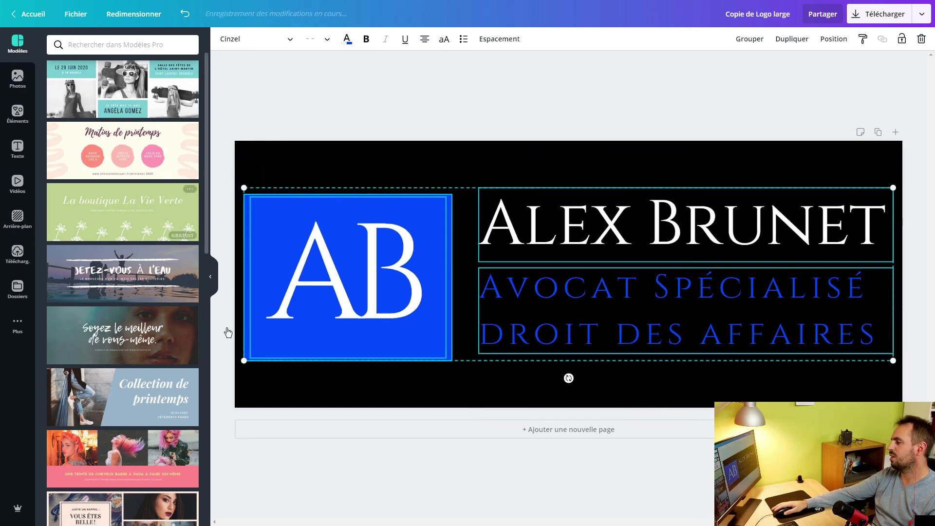
# - Make another copy of the wide logo resized to 500 × 150 px
pyautogui.click(530, 117)
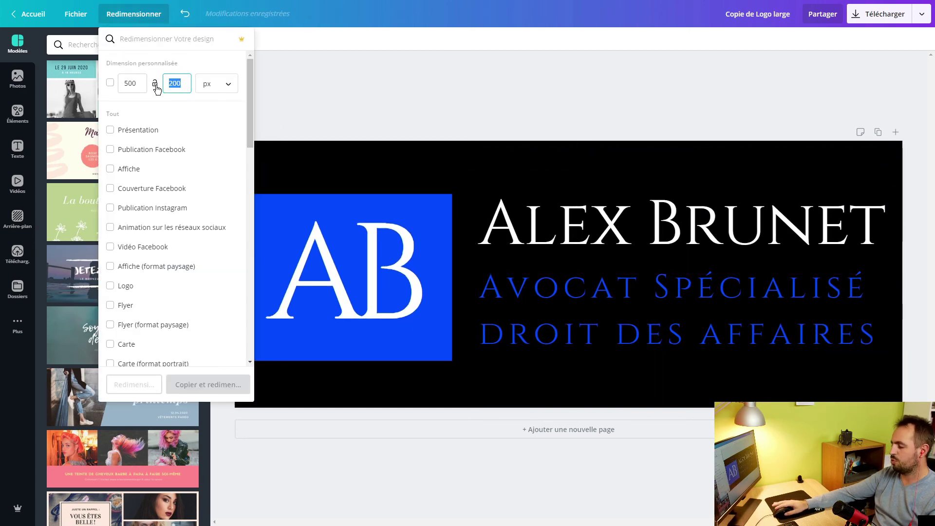
pyautogui.write('150')
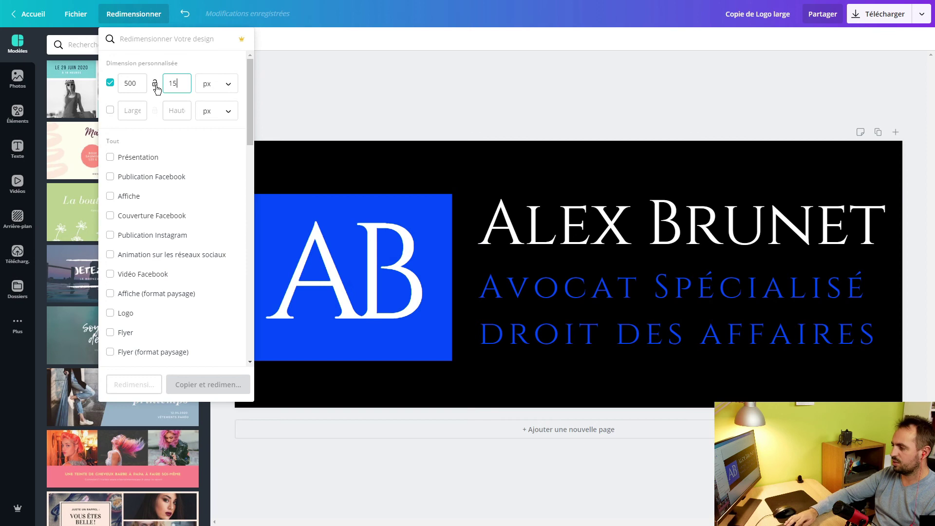
pyautogui.click(208, 385)
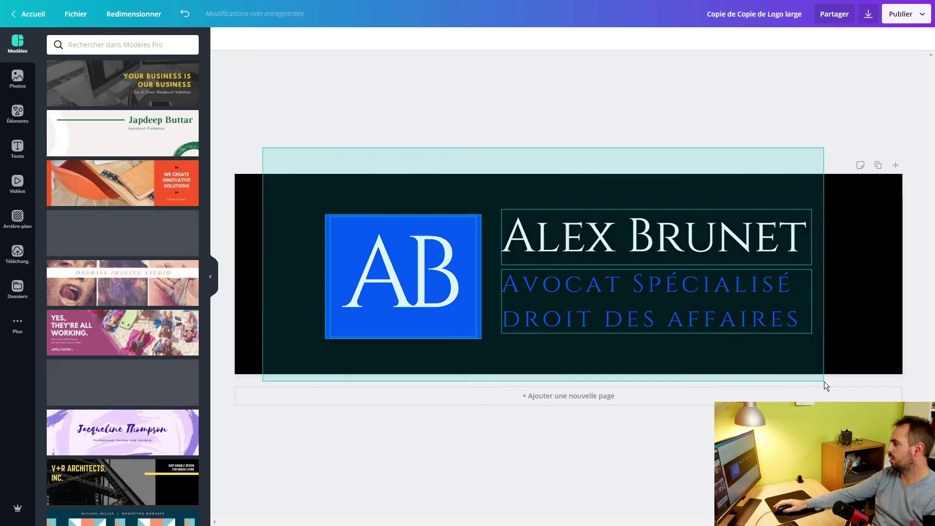
# - Select the whole logo in the flatter banner, enlarge it to almost fill the canvas and center it
pyautogui.hotkey('ctrl', 'a')
pyautogui.moveTo(345, 231); pyautogui.dragTo(323, 238)
pyautogui.moveTo(297, 201); pyautogui.dragTo(254, 191)
pyautogui.moveTo(404, 269); pyautogui.dragTo(425, 275)
pyautogui.moveTo(276, 195); pyautogui.dragTo(244, 185)
pyautogui.moveTo(418, 251); pyautogui.dragTo(432, 254)
pyautogui.click(417, 176)
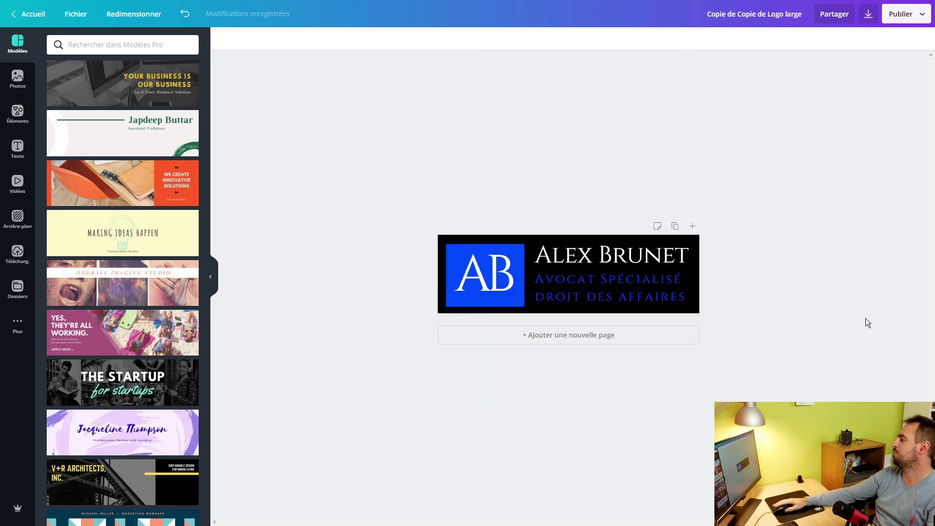
# - Rename the flatter banner design as "Logo large" and save it
pyautogui.moveTo(738, 14); pyautogui.dragTo(628, 14)
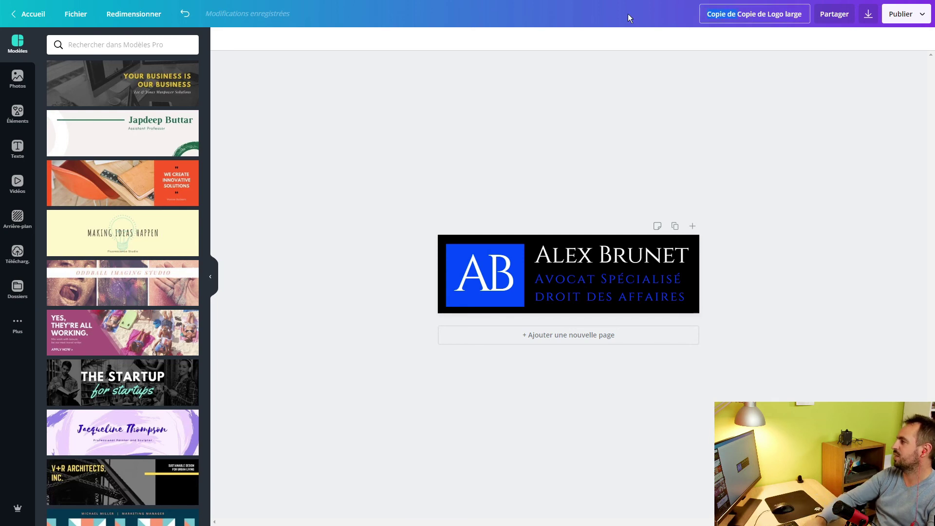
pyautogui.press('Delete')
pyautogui.press('Delete')
pyautogui.press('Delete')
pyautogui.press('Delete')
pyautogui.press('Delete')
pyautogui.press('Delete')
pyautogui.press('Delete')
pyautogui.press('Delete')
pyautogui.press('Delete')
pyautogui.press('Delete')
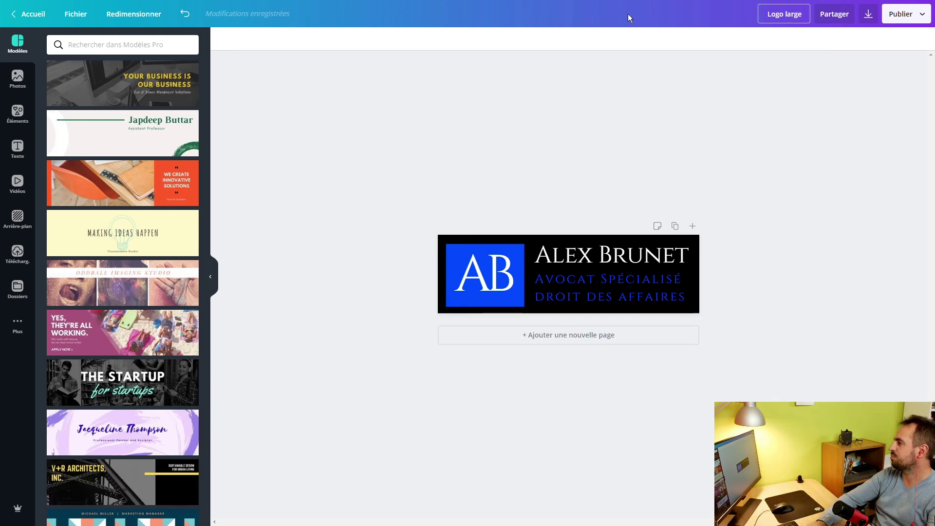
pyautogui.click(701, 117)
pyautogui.click(75, 13)
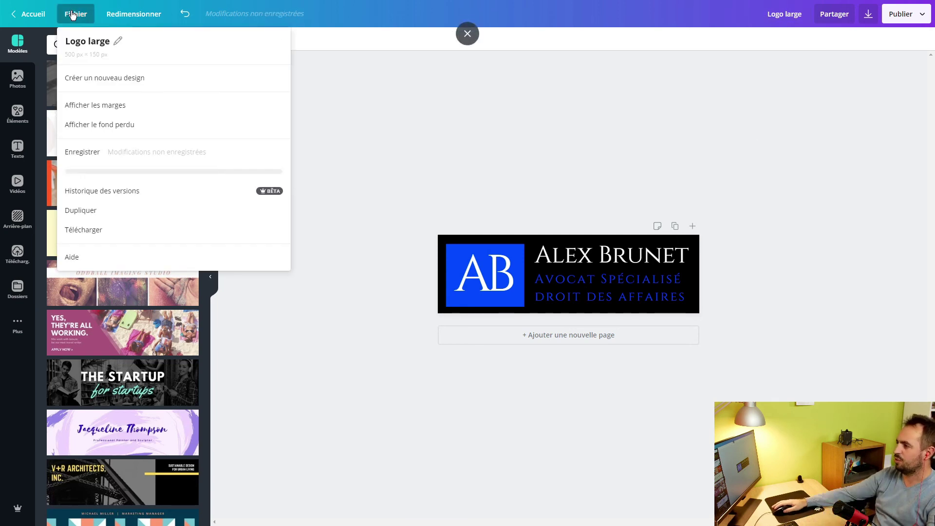
pyautogui.click(107, 171)
# - Go to the list of all designs and move the leftover "Copie de Logo large" design to the trash
pyautogui.click(31, 15)
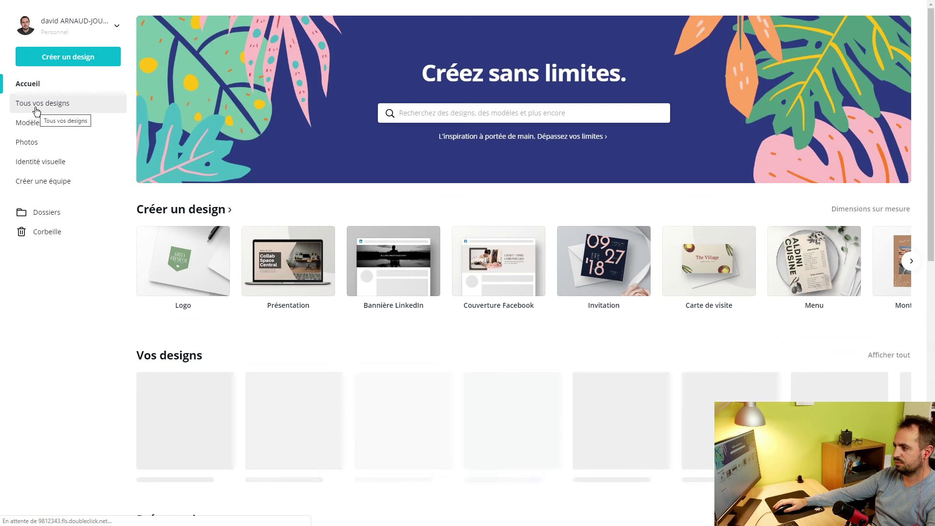
pyautogui.click(35, 103)
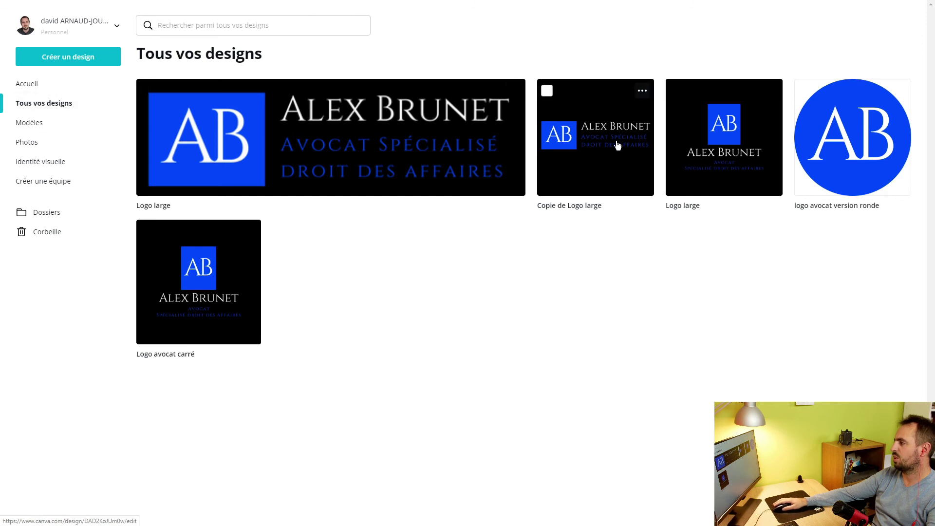
pyautogui.click(547, 91)
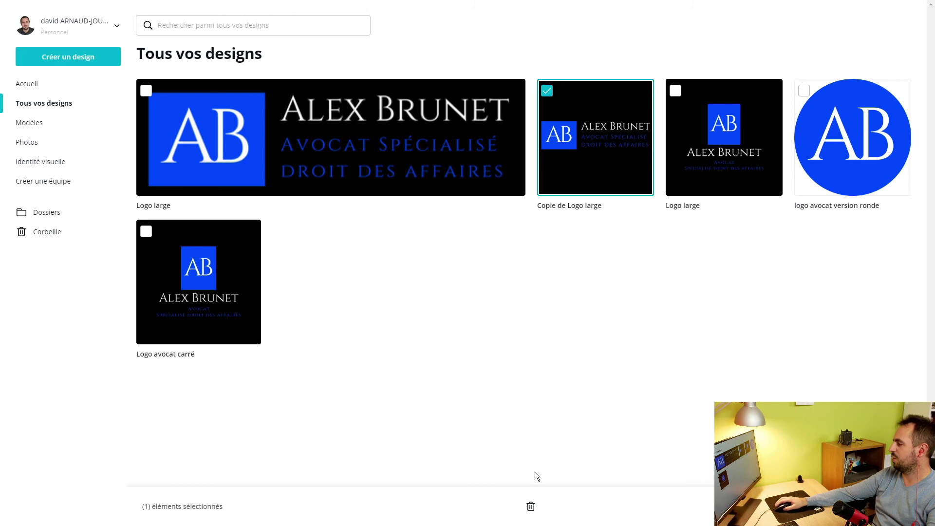
pyautogui.click(531, 507)
pyautogui.click(518, 285)
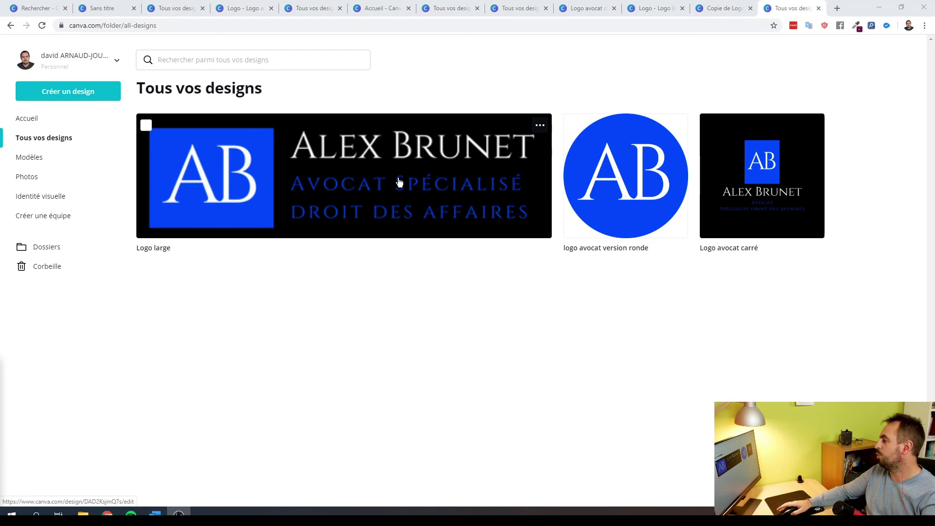
# - Download the "Logo large" design as a PNG at 3× size, 1500 × 450 px
pyautogui.click(541, 127)
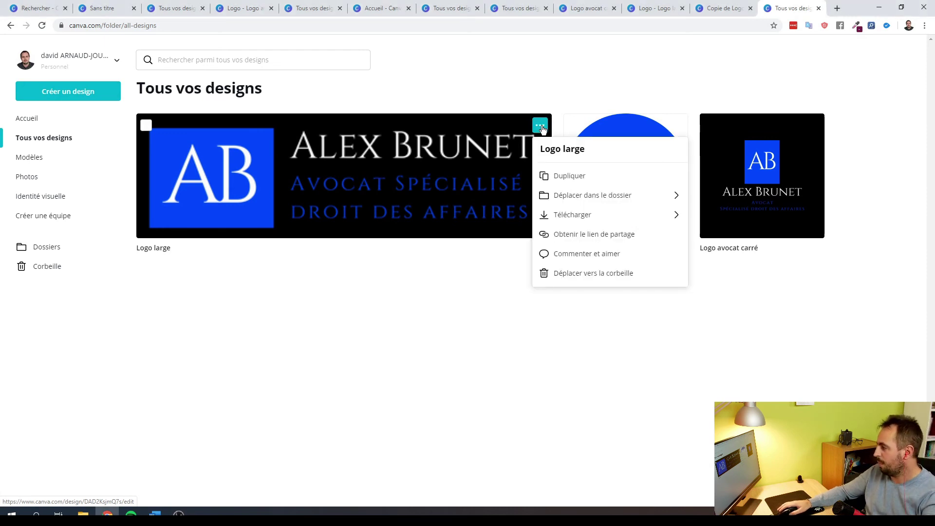
pyautogui.click(564, 217)
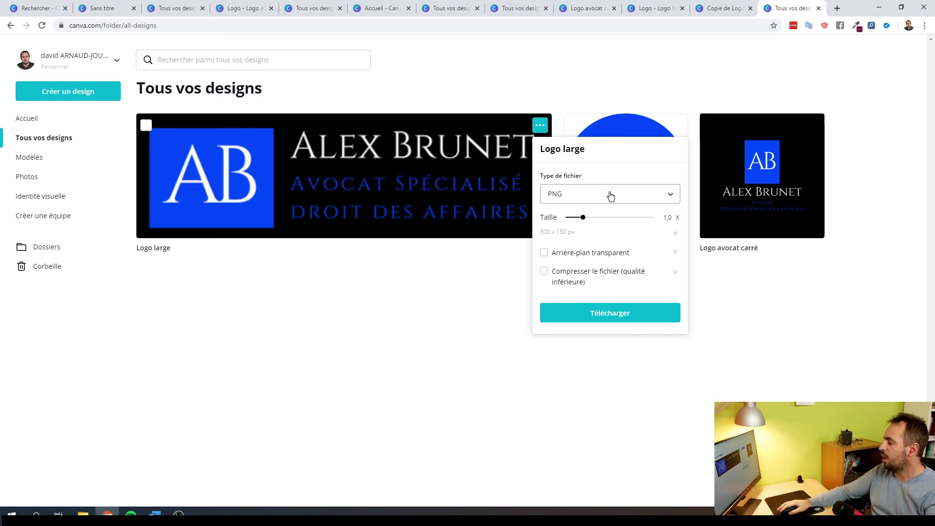
pyautogui.moveTo(584, 218); pyautogui.dragTo(664, 223)
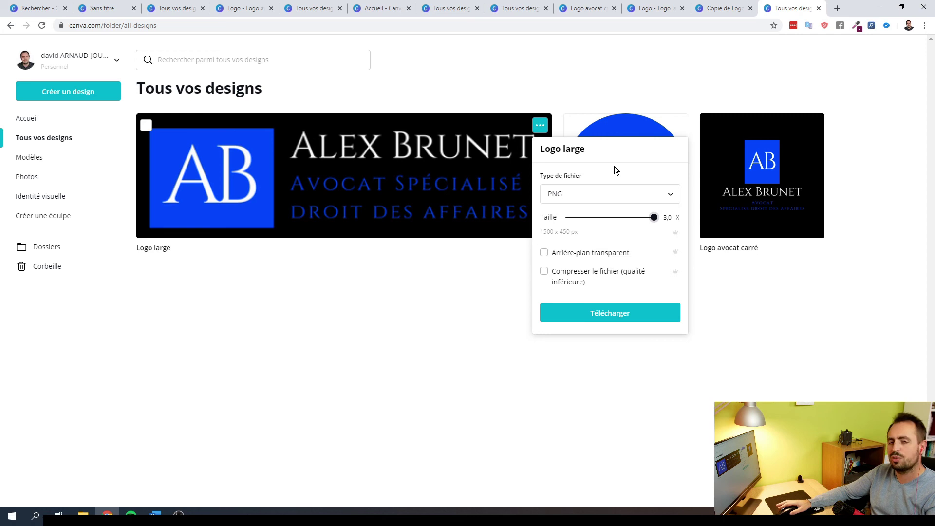
pyautogui.click(593, 314)
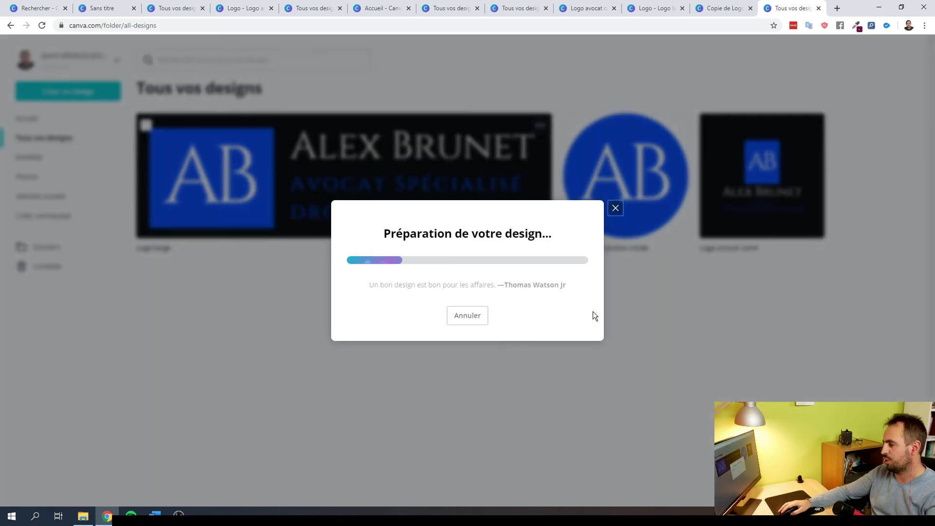
pyautogui.click(615, 208)
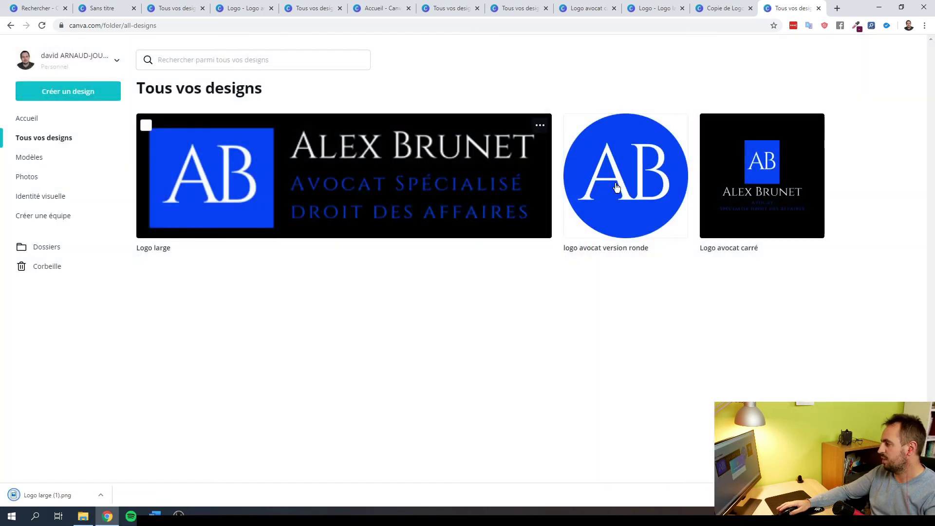
# - Reopen the download options of "Logo large" and review the available file types, viewing the page full screen
pyautogui.click(538, 126)
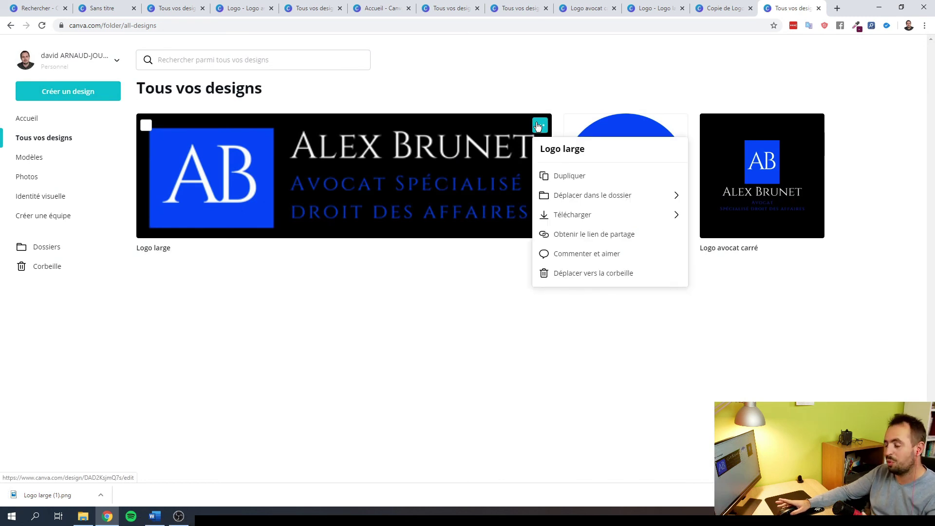
pyautogui.click(565, 217)
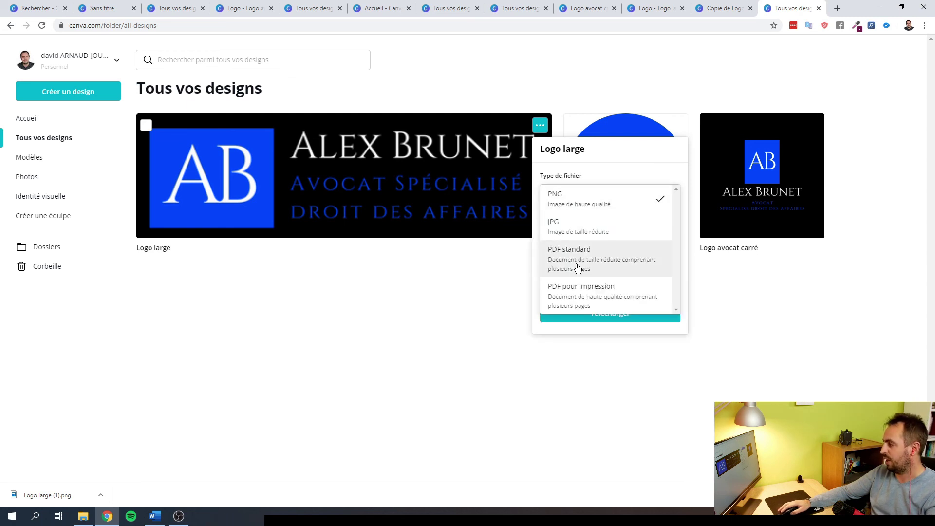
pyautogui.press('F11')
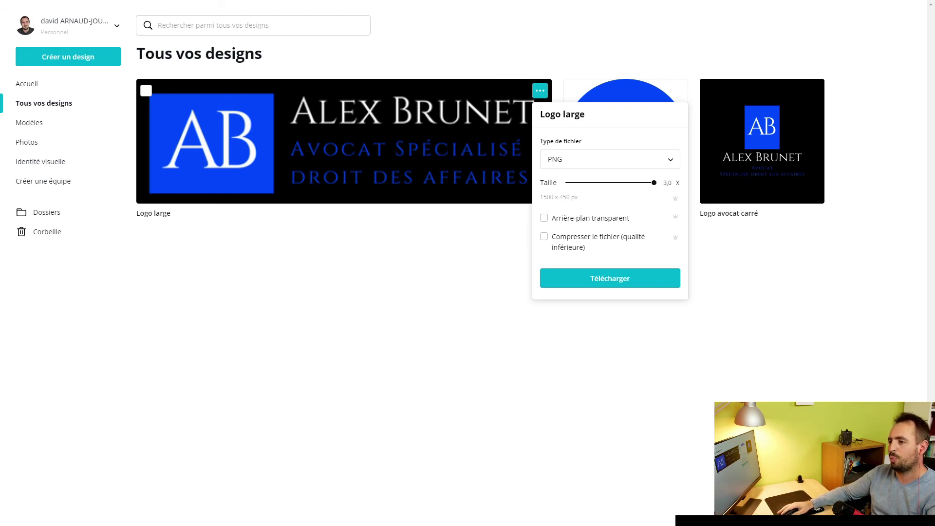
# - Switch to Inkscape and open the wide logo's PNG and PDF exports side by side
pyautogui.moveTo(0, 243); pyautogui.dragTo(444, 0)
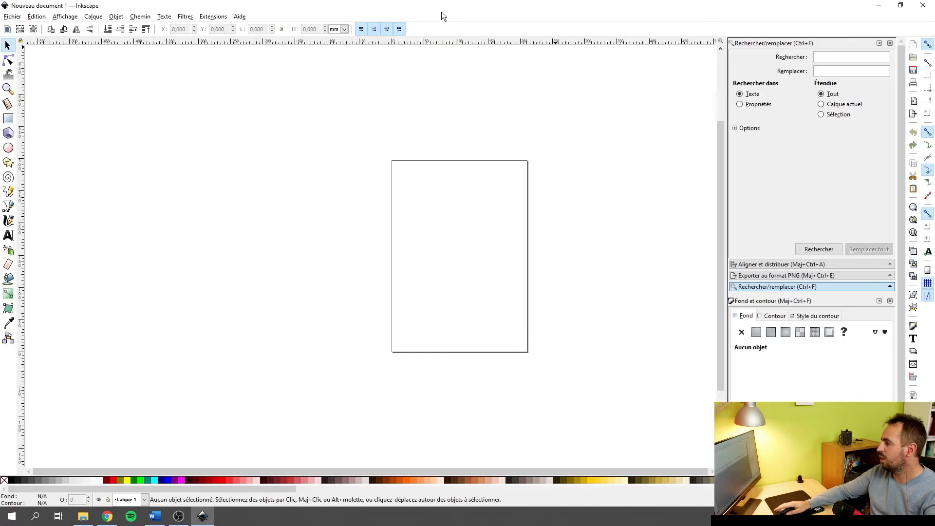
pyautogui.keyDown('ctrl'); pyautogui.scroll(2, 527, 268); pyautogui.keyUp('ctrl')
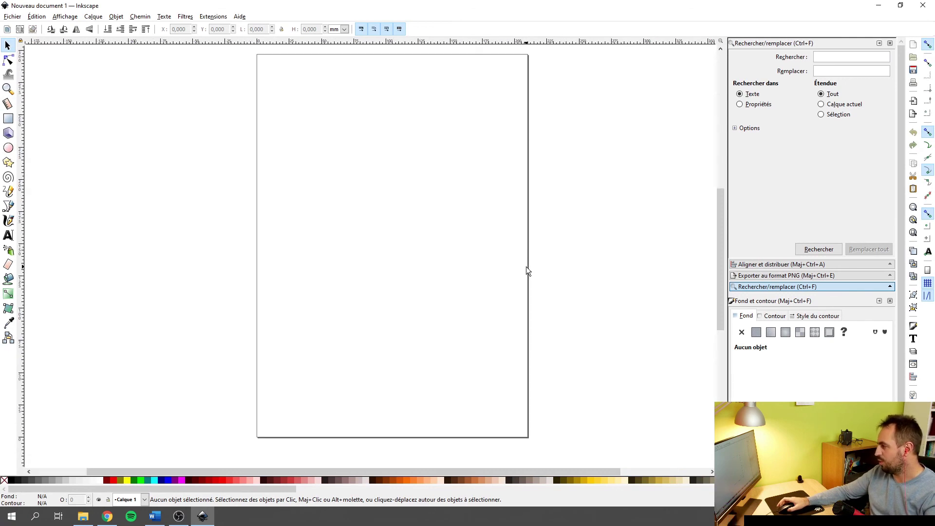
pyautogui.click(10, 18)
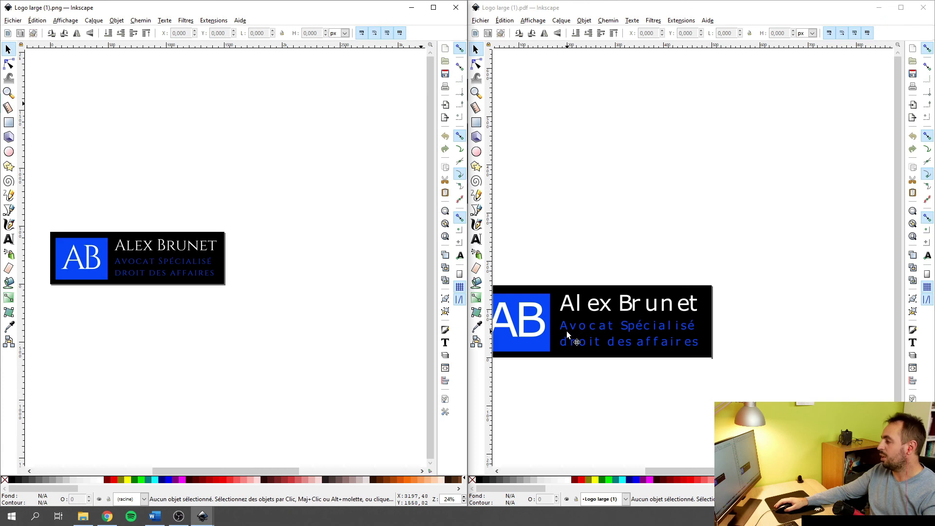
# - Compare the edge sharpness of the blue lettering in the PDF and PNG exports at high magnification
pyautogui.keyDown('ctrl'); pyautogui.scroll(5, 560, 341); pyautogui.keyUp('ctrl')
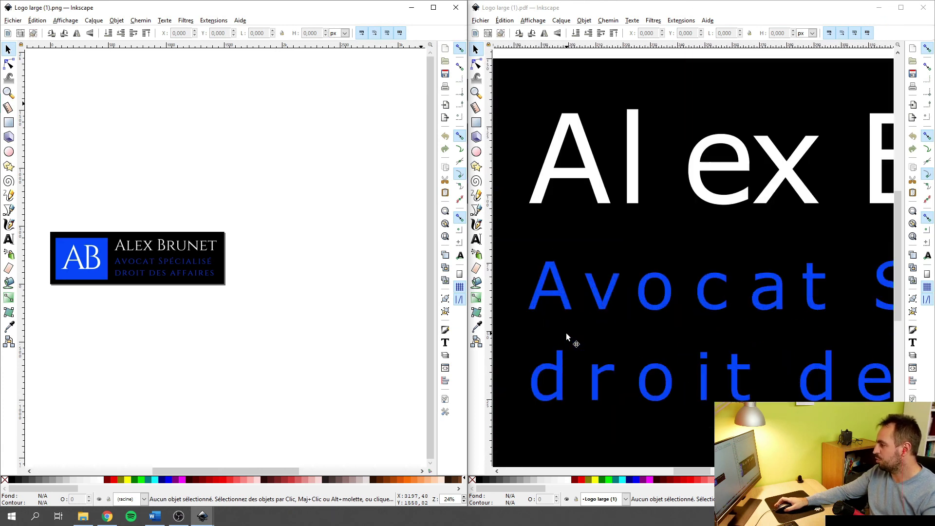
pyautogui.keyDown('ctrl'); pyautogui.scroll(8, 549, 310); pyautogui.keyUp('ctrl')
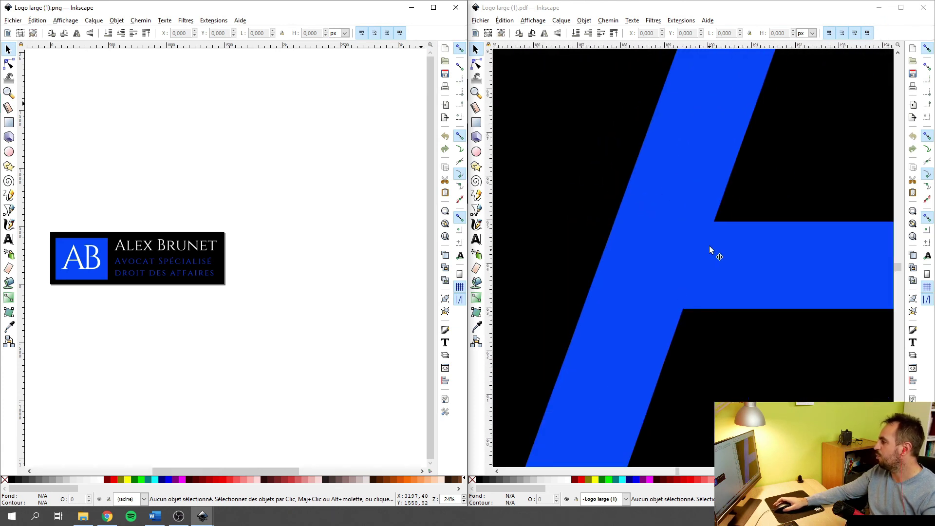
pyautogui.keyDown('ctrl'); pyautogui.scroll(-6, 712, 216); pyautogui.keyUp('ctrl')
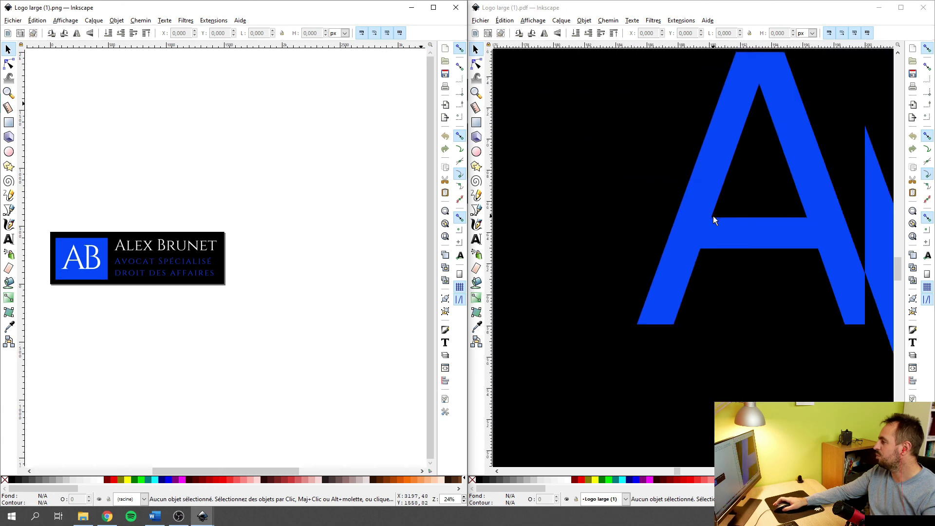
pyautogui.keyDown('ctrl'); pyautogui.scroll(6, 708, 253); pyautogui.keyUp('ctrl')
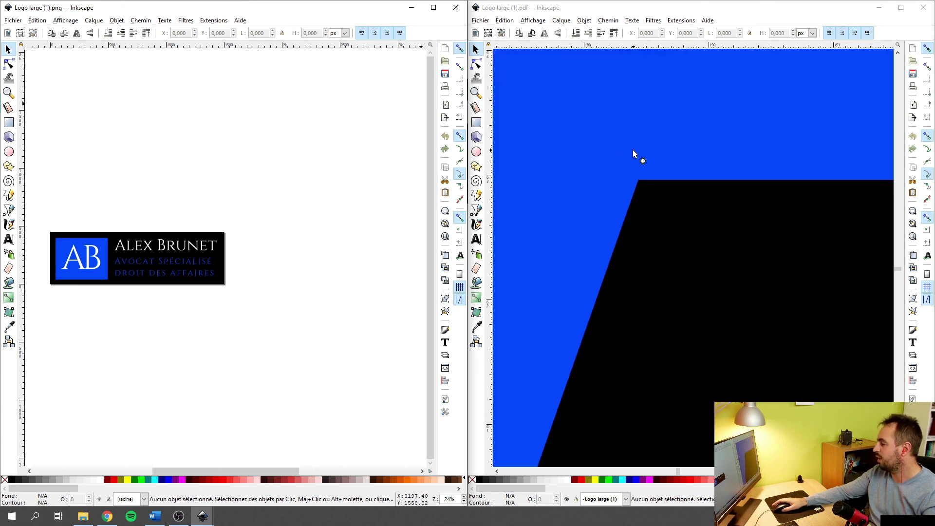
pyautogui.keyDown('ctrl'); pyautogui.scroll(1, 115, 263); pyautogui.keyUp('ctrl')
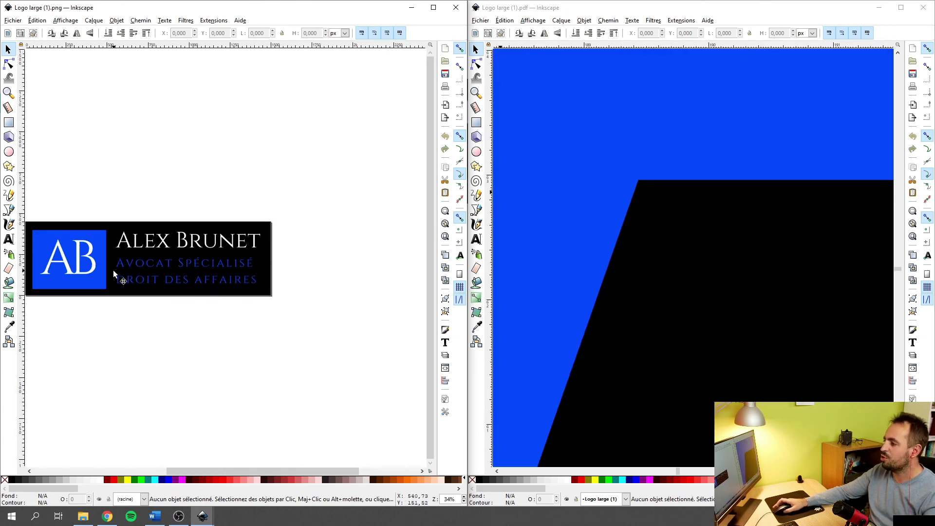
pyautogui.keyDown('ctrl'); pyautogui.scroll(12, 113, 275); pyautogui.keyUp('ctrl')
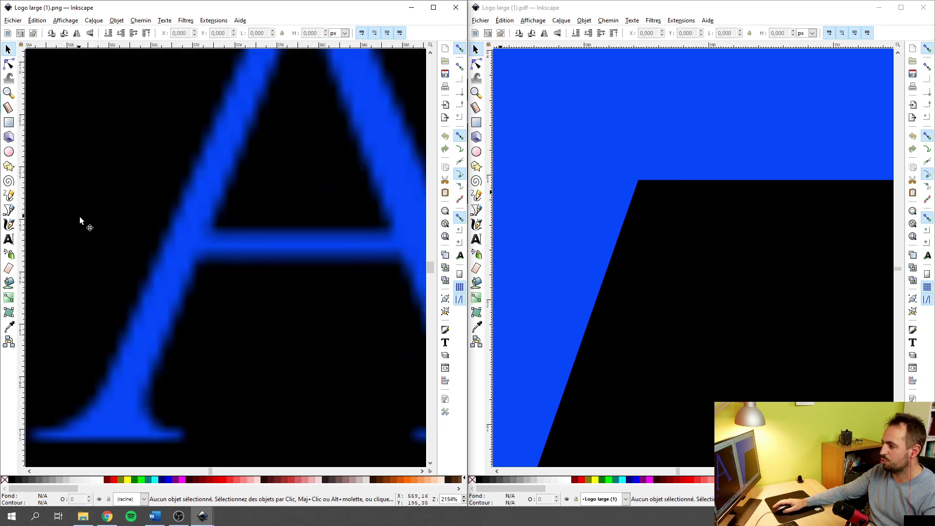
pyautogui.keyDown('ctrl'); pyautogui.scroll(2, 80, 220); pyautogui.keyUp('ctrl')
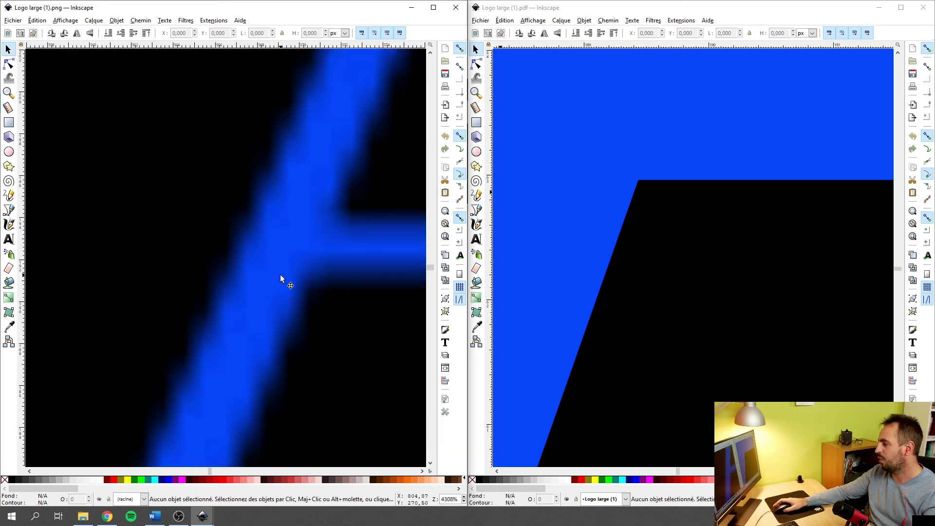
pyautogui.keyDown('ctrl'); pyautogui.scroll(1, 280, 278); pyautogui.keyUp('ctrl')
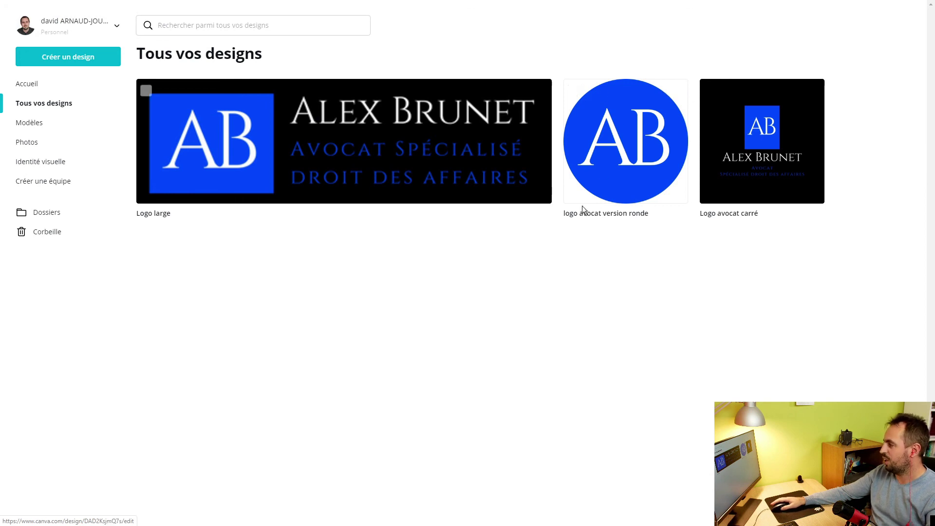
# - Switch back to Canva and download "logo avocat version ronde" as a PNG with a transparent background
pyautogui.click(678, 92)
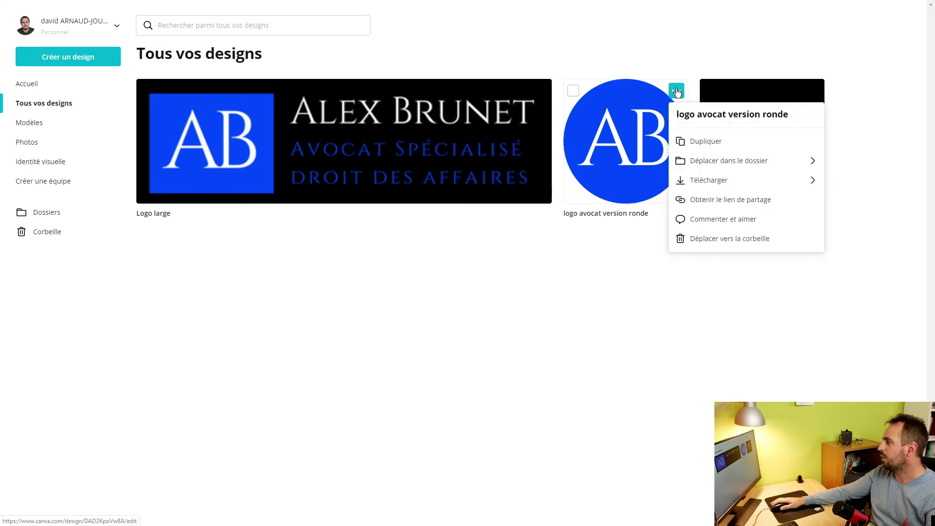
pyautogui.click(704, 199)
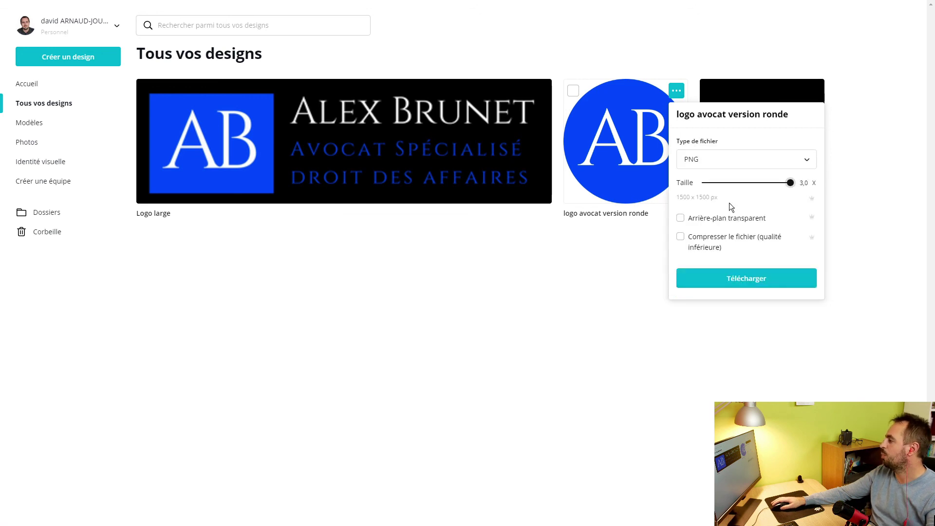
pyautogui.click(681, 220)
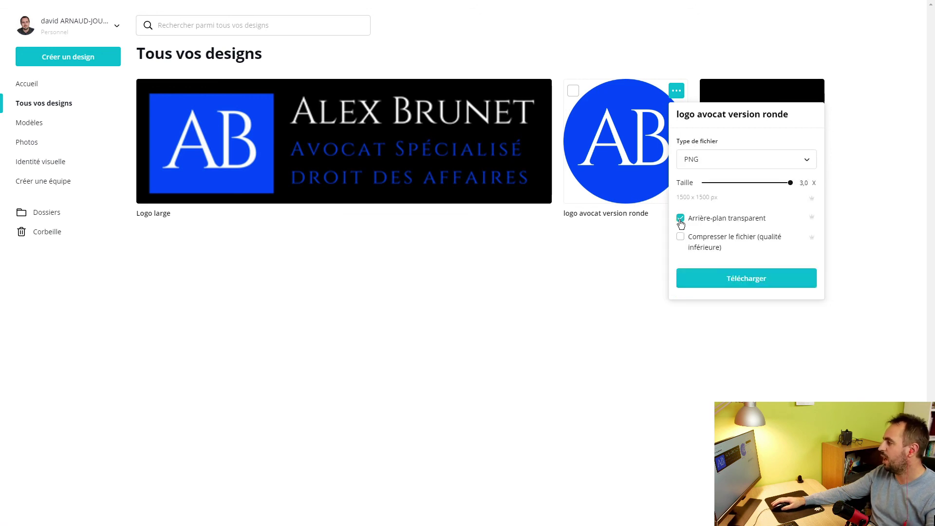
pyautogui.click(753, 282)
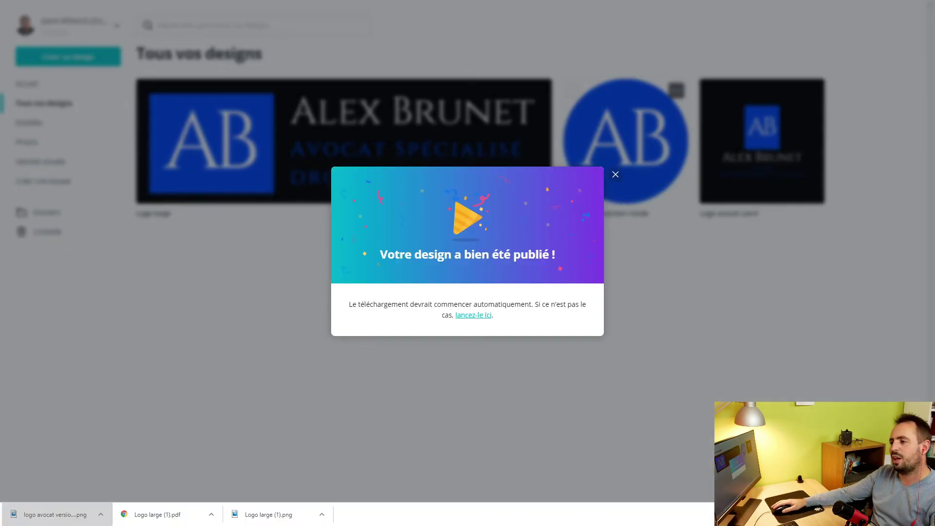